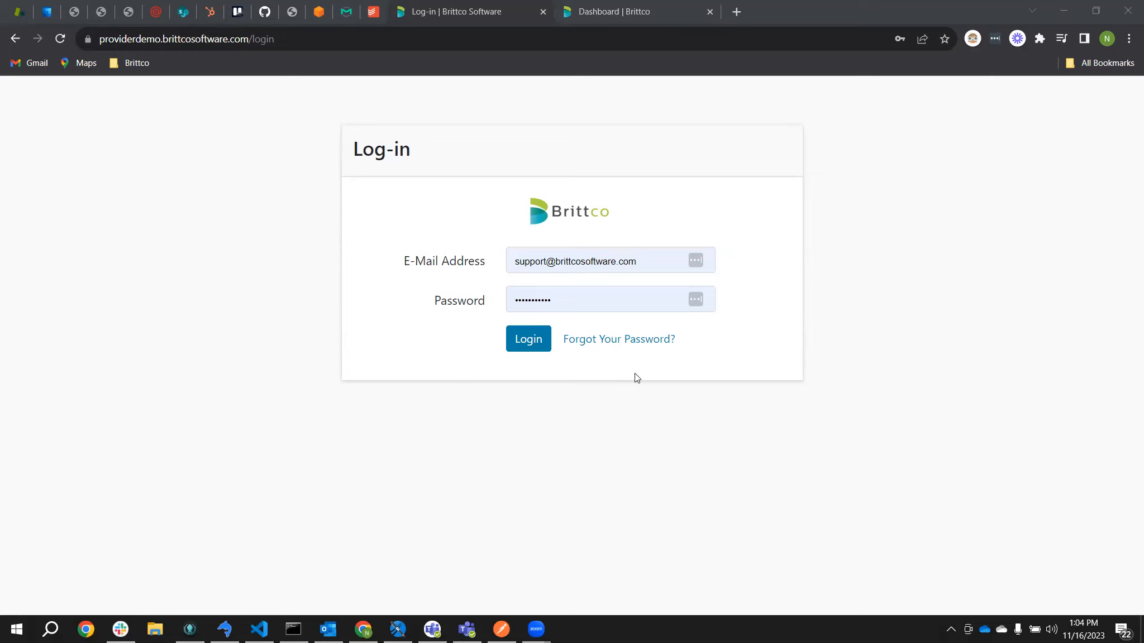
# Step: View the password reset page, return to the log-in page, and switch to the open Brittco dashboard
pyautogui.click(615, 341)
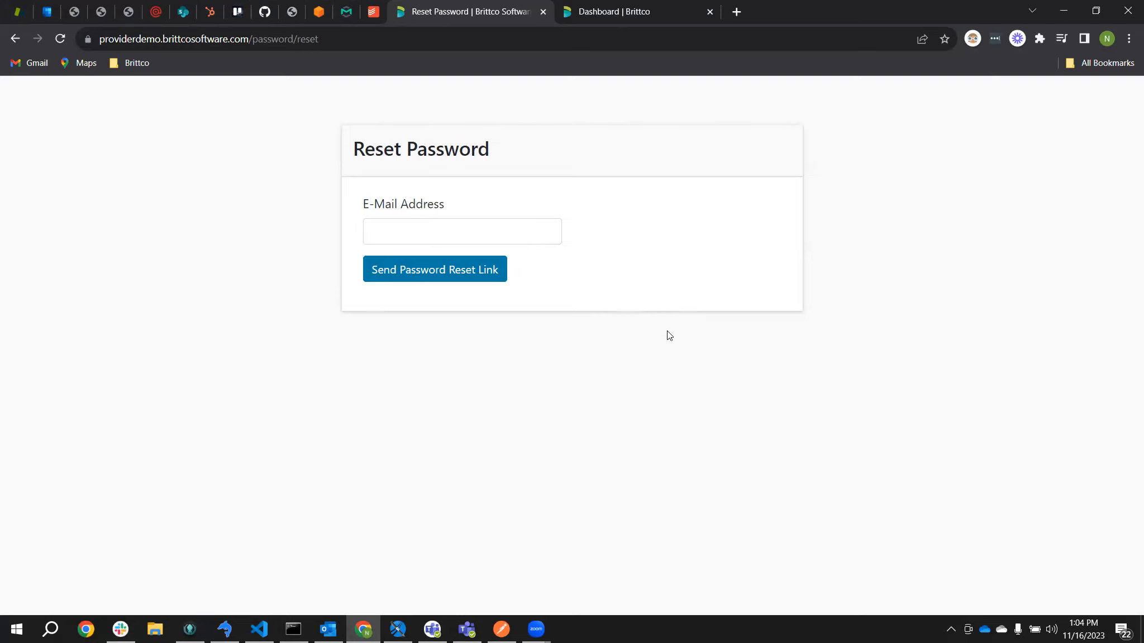
pyautogui.hotkey('alt', 'Left')
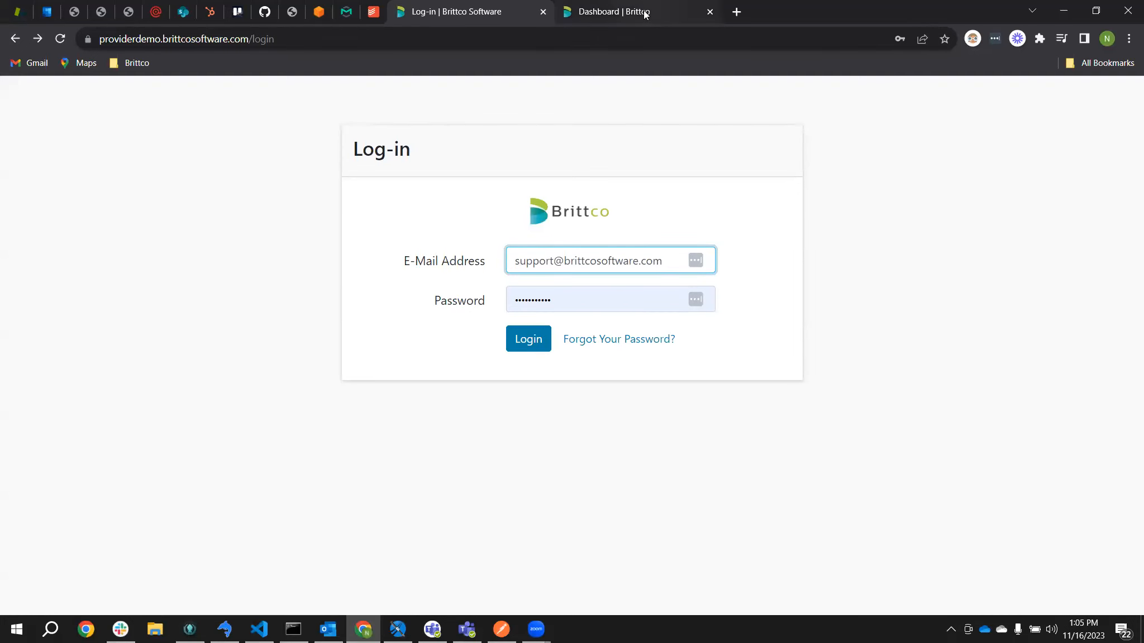
pyautogui.hotkey('ctrl', 'Tab')
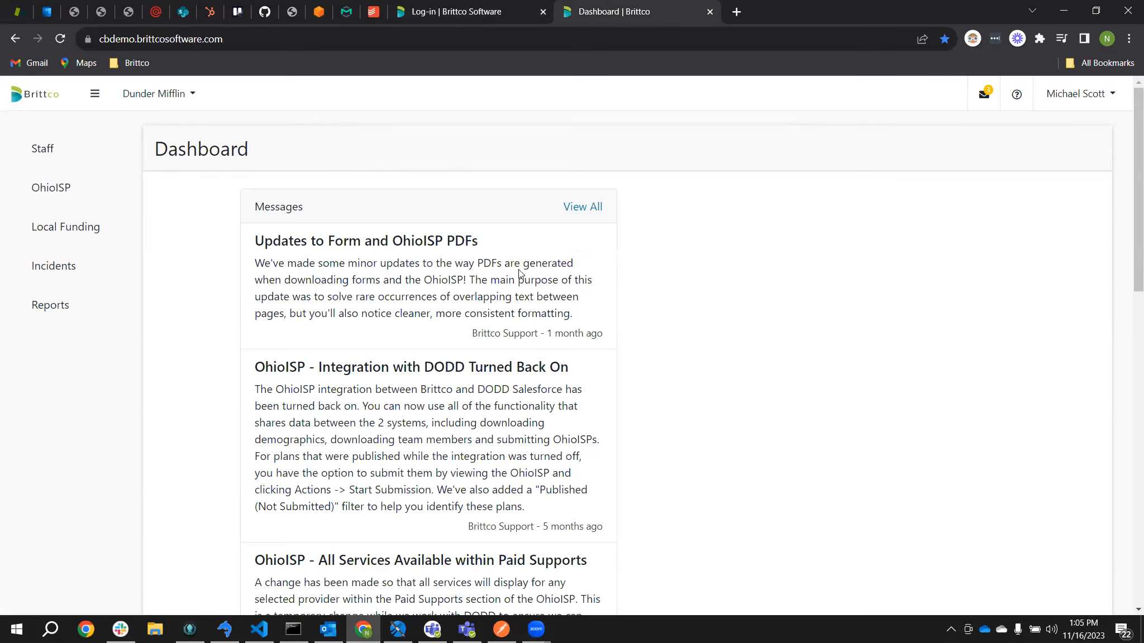
# Step: Open the staff list, review the new staff member form and its Admin permission description, and cancel the form
pyautogui.click(94, 154)
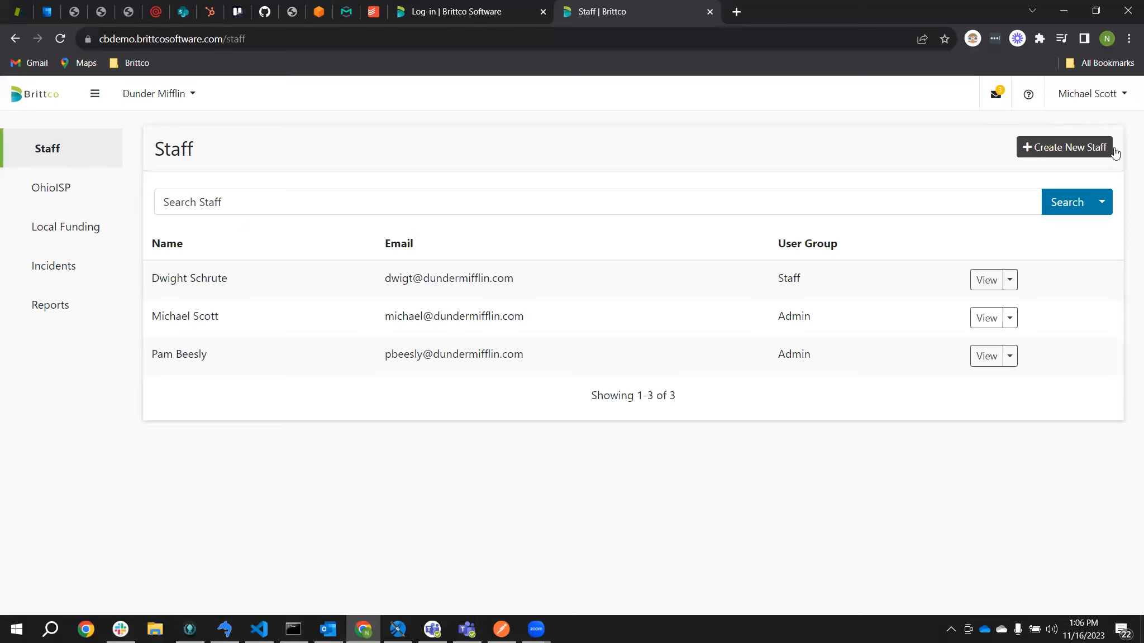
pyautogui.click(1061, 150)
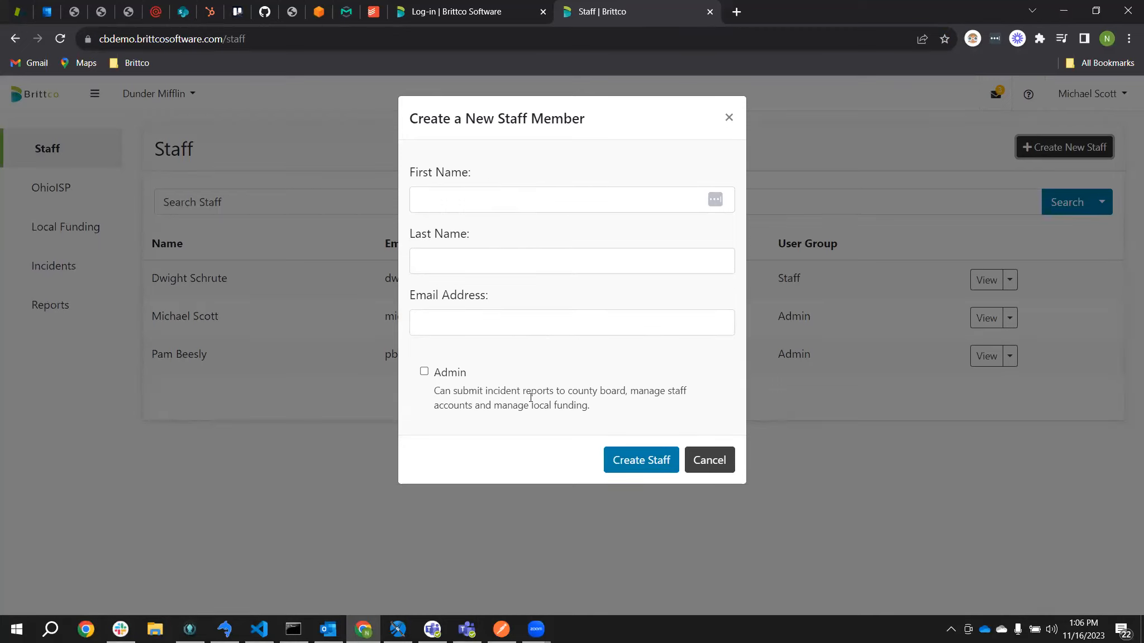
pyautogui.moveTo(453, 390); pyautogui.dragTo(518, 391)
pyautogui.click(469, 415)
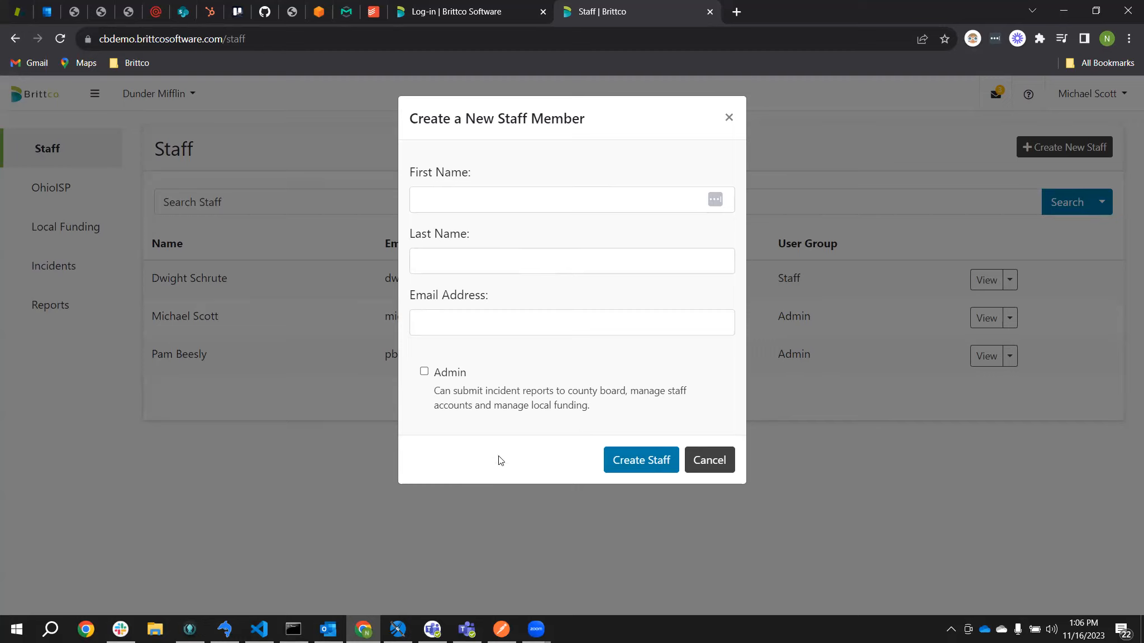
pyautogui.click(710, 461)
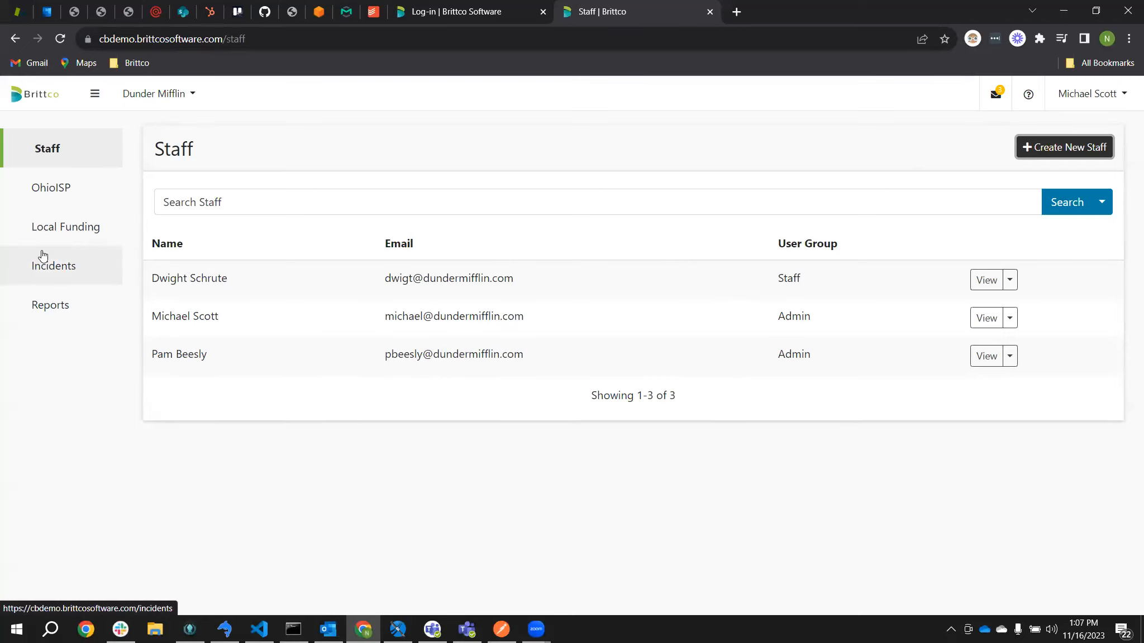
# Step: Open the incidents list and look through its entries and filters, including the client filter
pyautogui.click(68, 267)
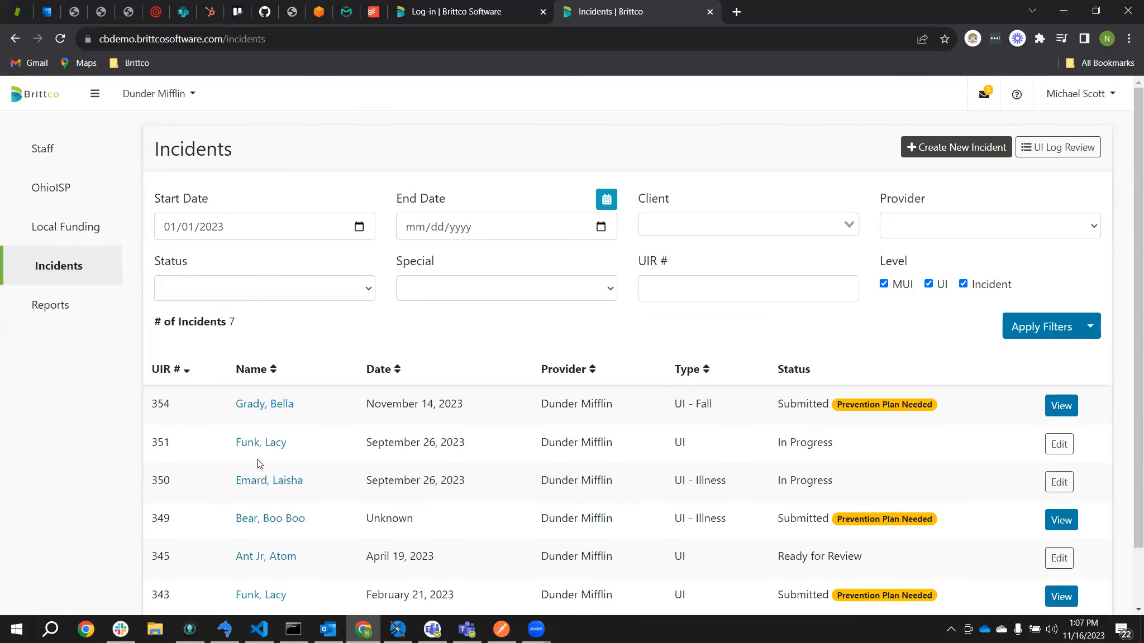
pyautogui.scroll(-1, 312, 353)
pyautogui.scroll(1, 305, 332)
pyautogui.scroll(-1, 615, 375)
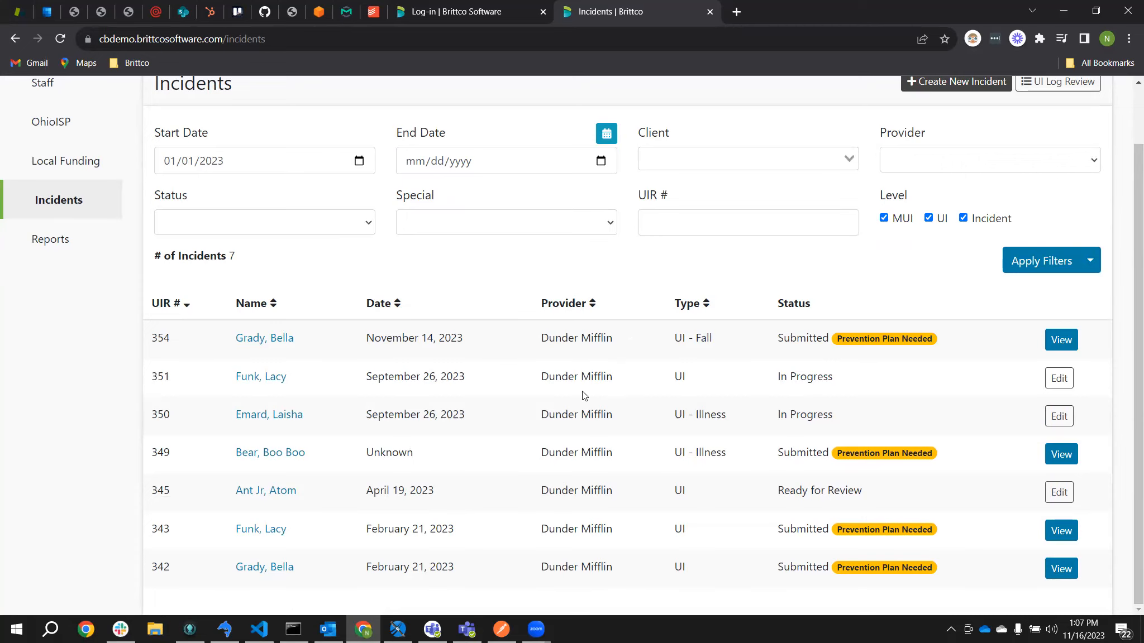
pyautogui.scroll(1, 308, 265)
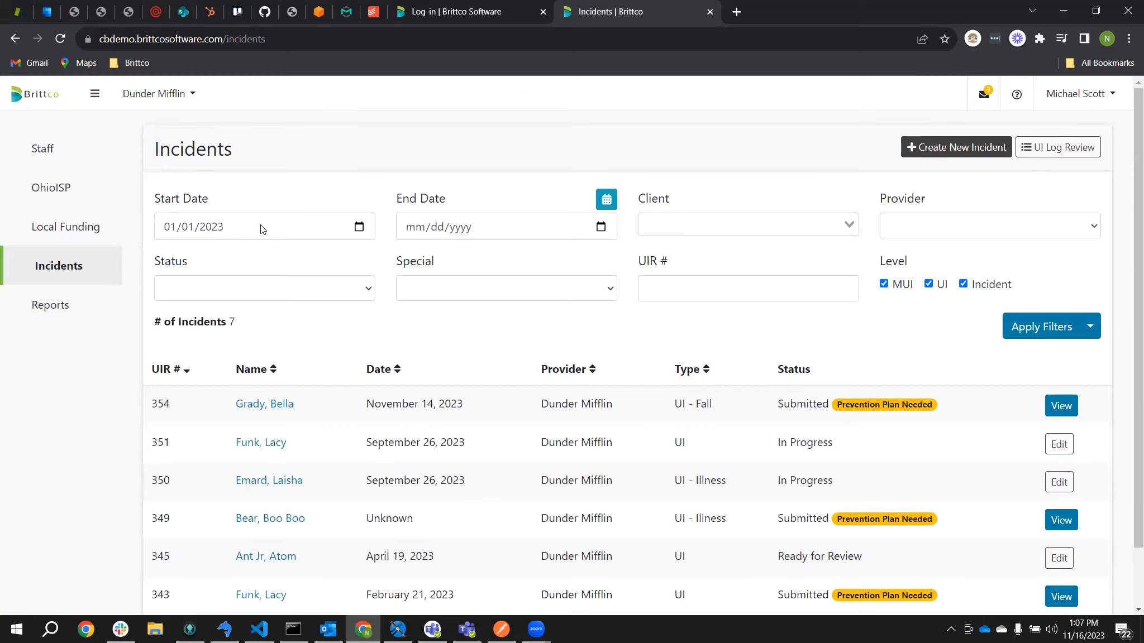
pyautogui.click(822, 227)
pyautogui.click(847, 229)
# Step: Create a new incident for the fourth listed client with both the date and the time marked unknown
pyautogui.click(960, 151)
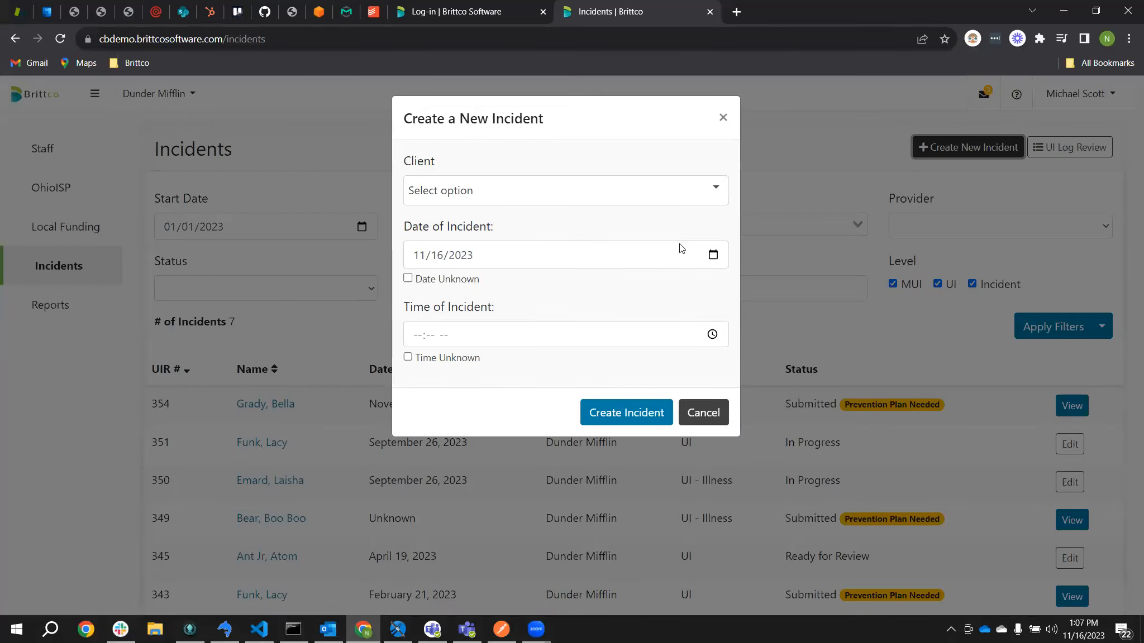
pyautogui.click(711, 190)
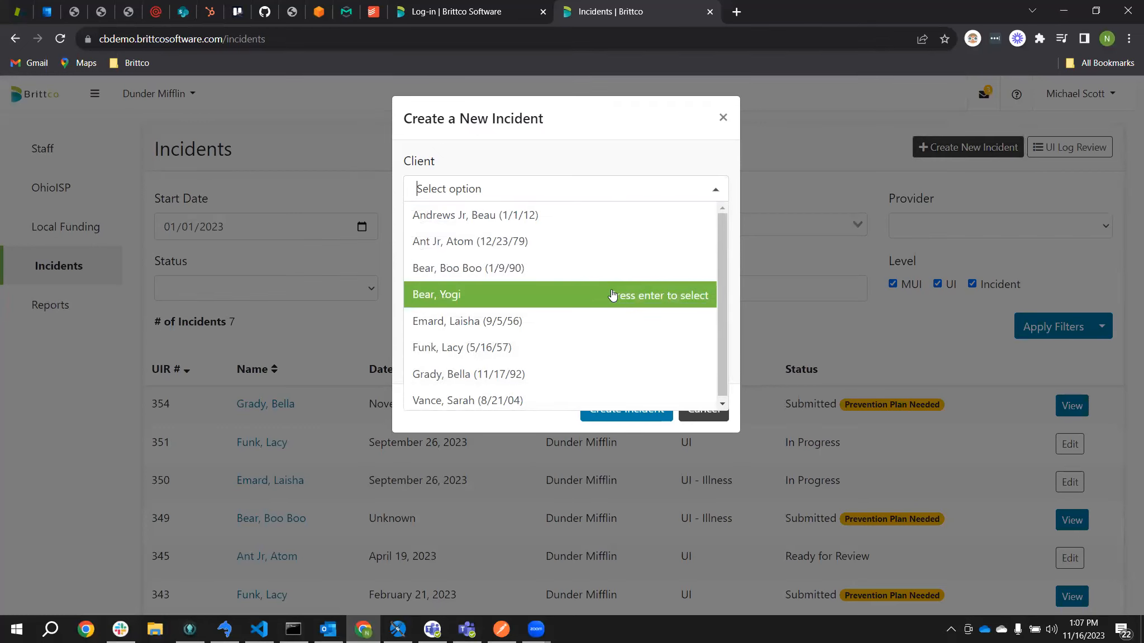
pyautogui.click(612, 295)
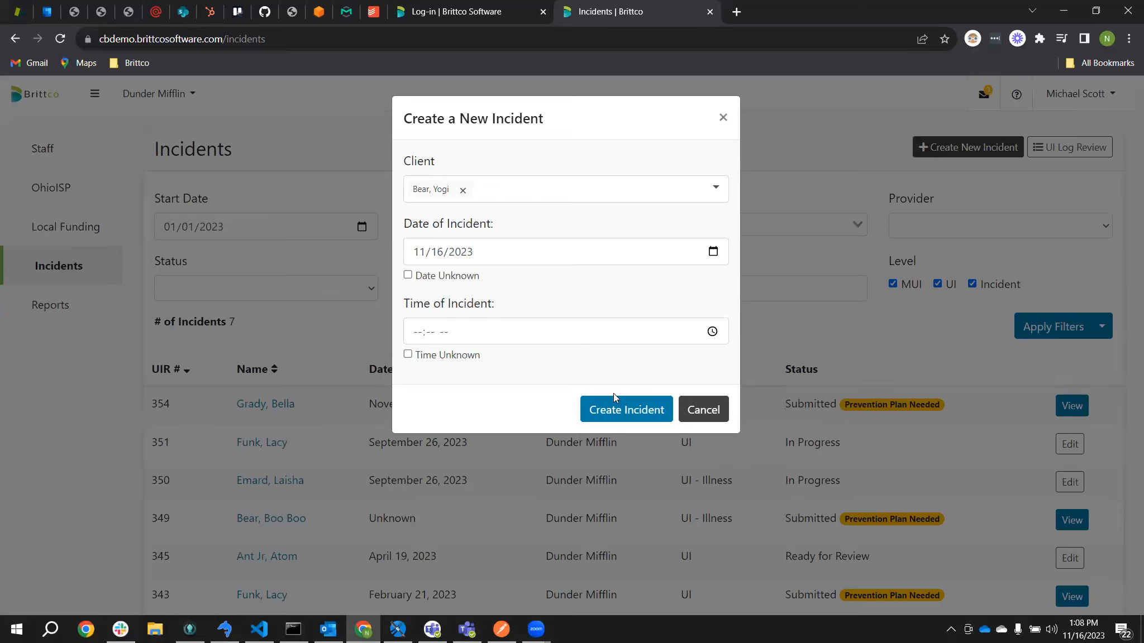
pyautogui.click(408, 355)
pyautogui.click(408, 275)
pyautogui.click(615, 406)
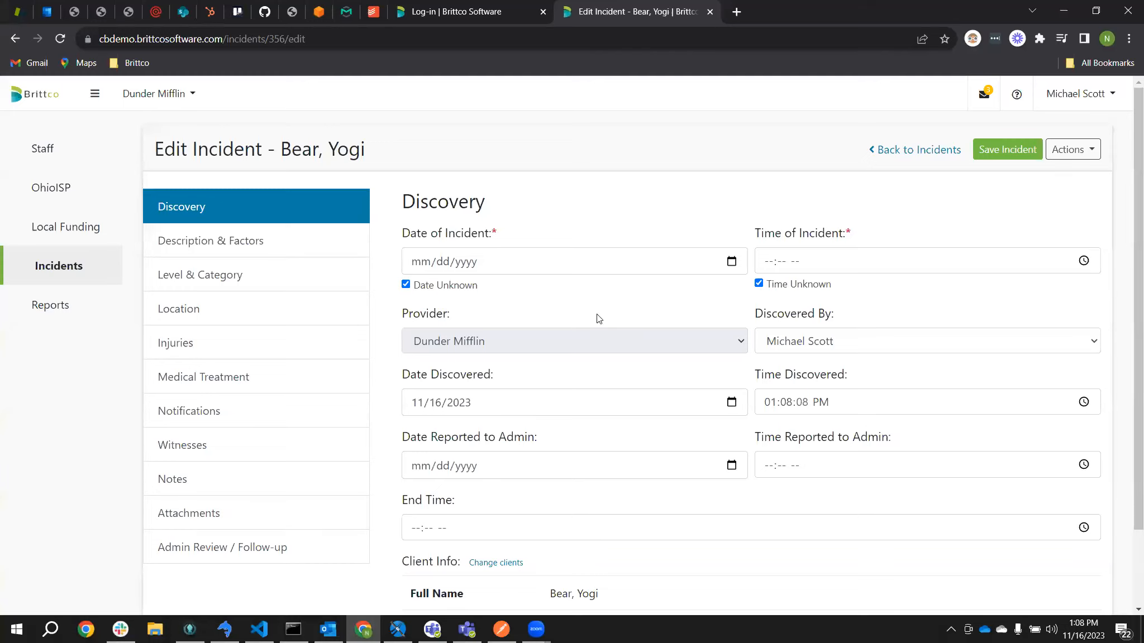
# Step: Set the date of incident to 11/15/2023 and its time to 02:00 PM, and save the incident
pyautogui.scroll(-1, 1128, 225)
pyautogui.moveTo(1126, 222); pyautogui.dragTo(1127, 247)
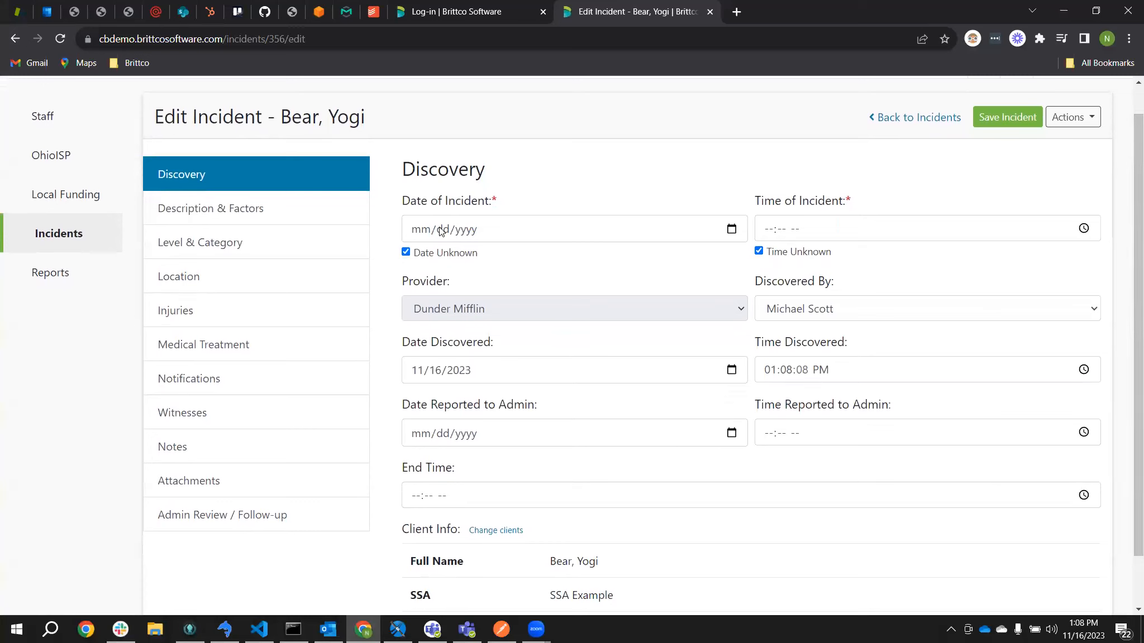
pyautogui.click(731, 229)
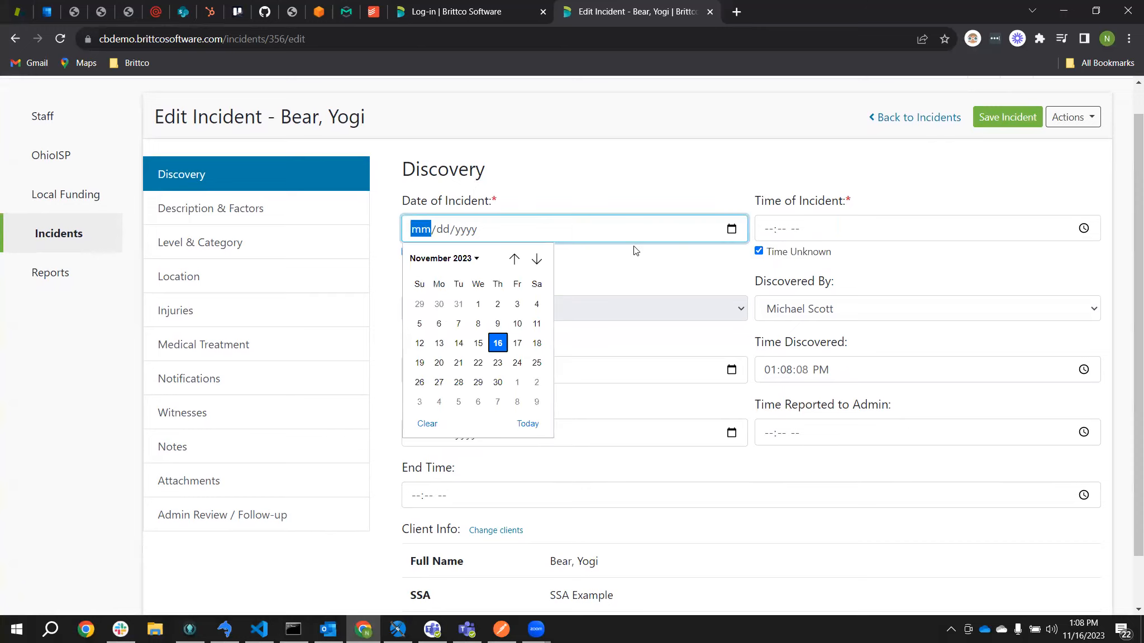
pyautogui.click(477, 342)
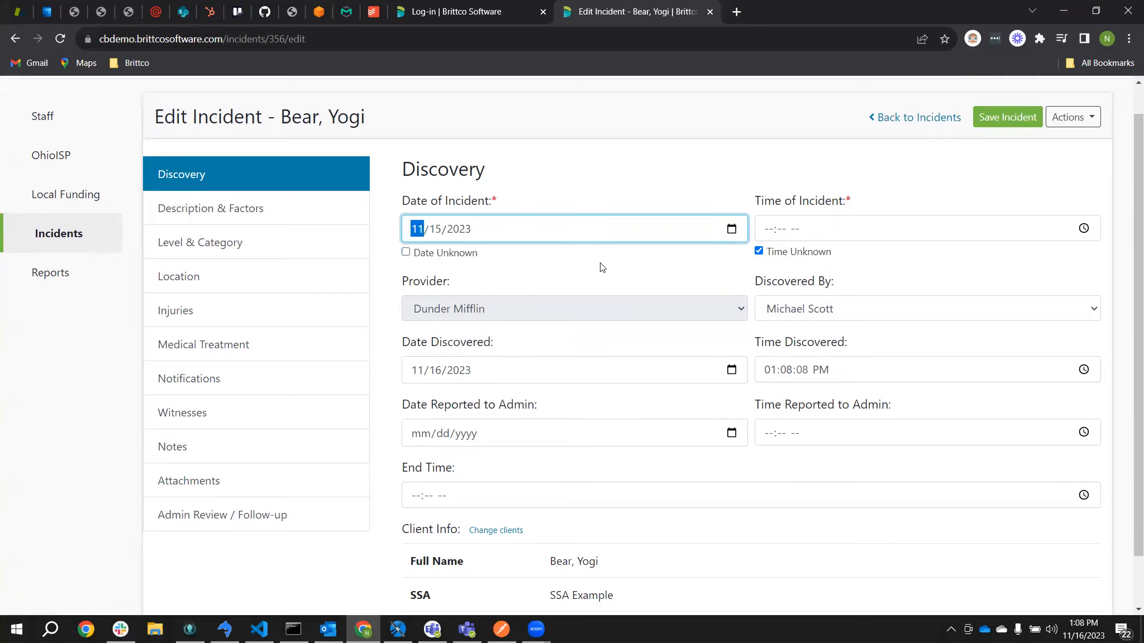
pyautogui.click(770, 229)
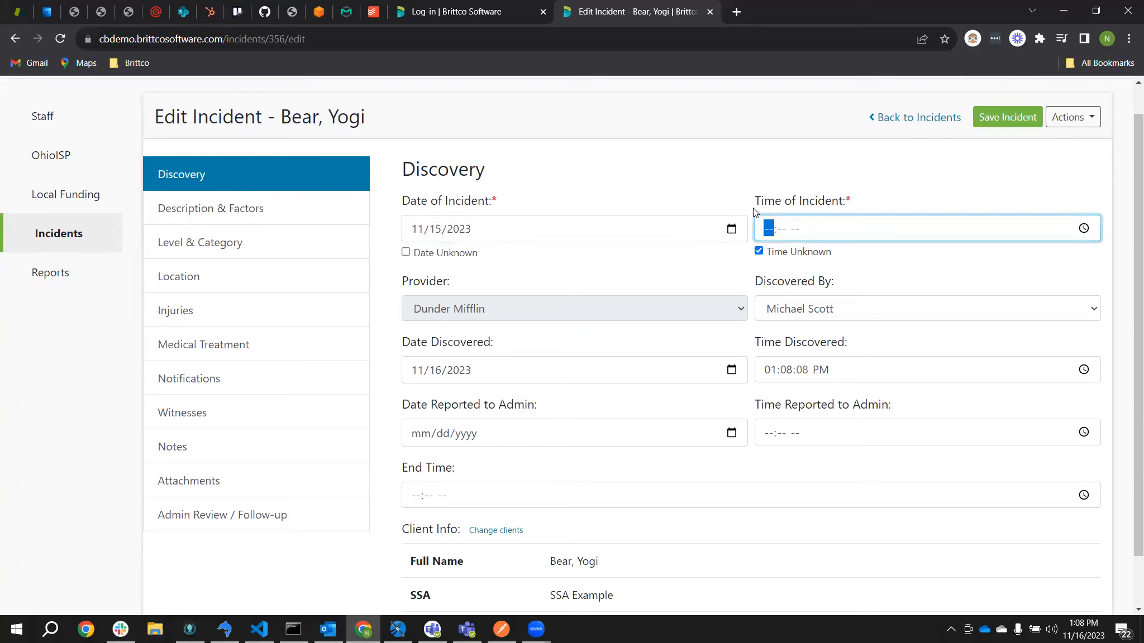
pyautogui.write('0200p')
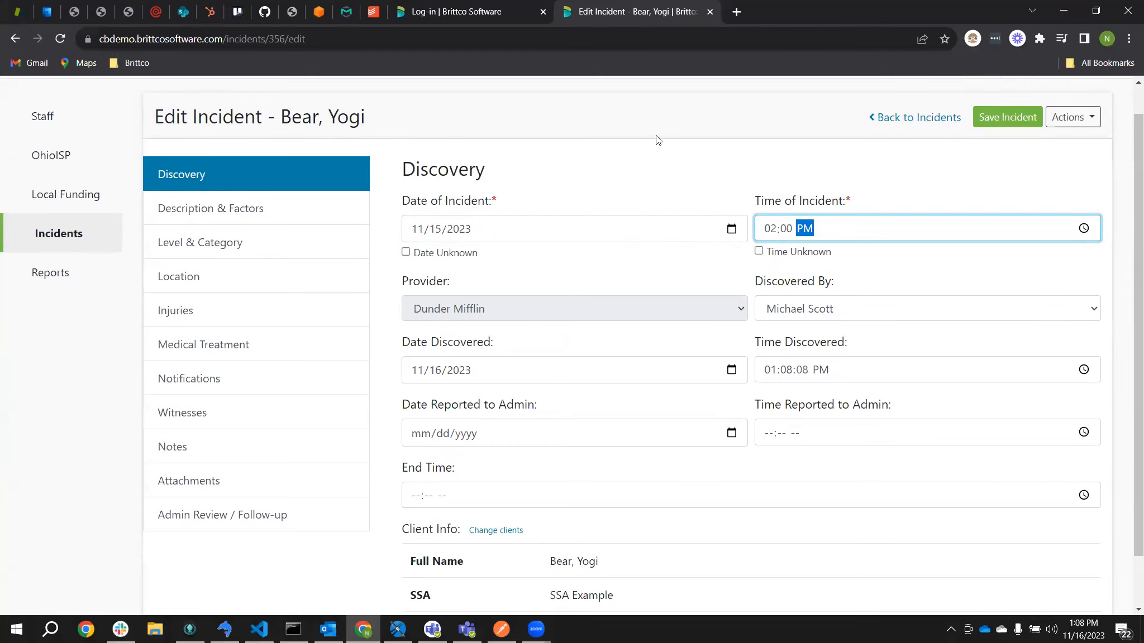
pyautogui.click(997, 124)
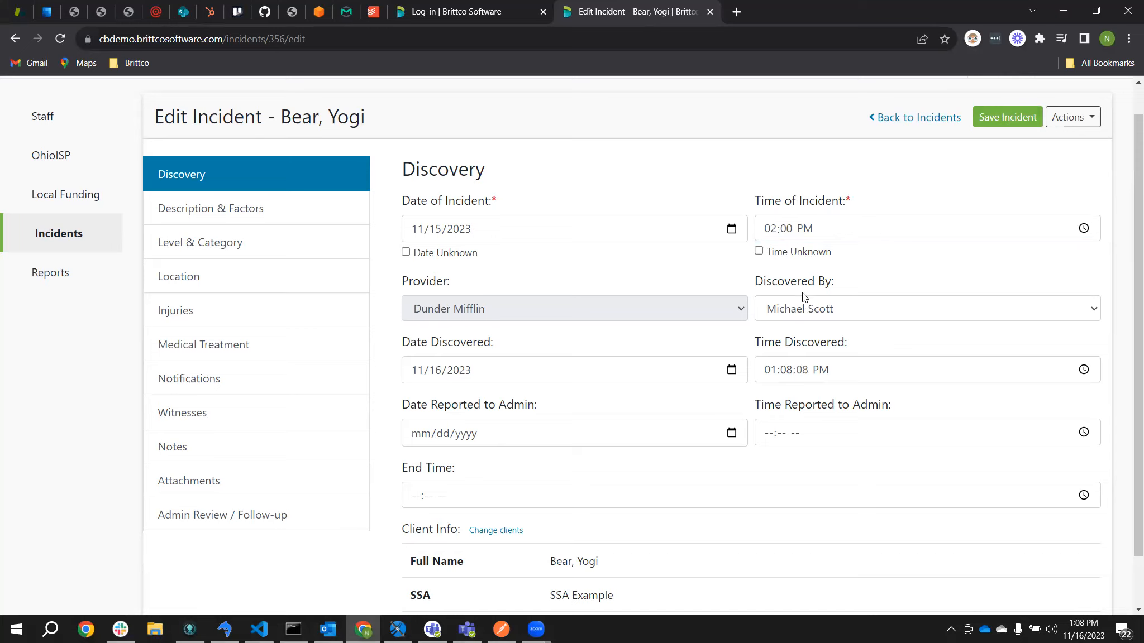
# Step: View the staff members offered for who discovered the incident without changing the selection
pyautogui.click(866, 316)
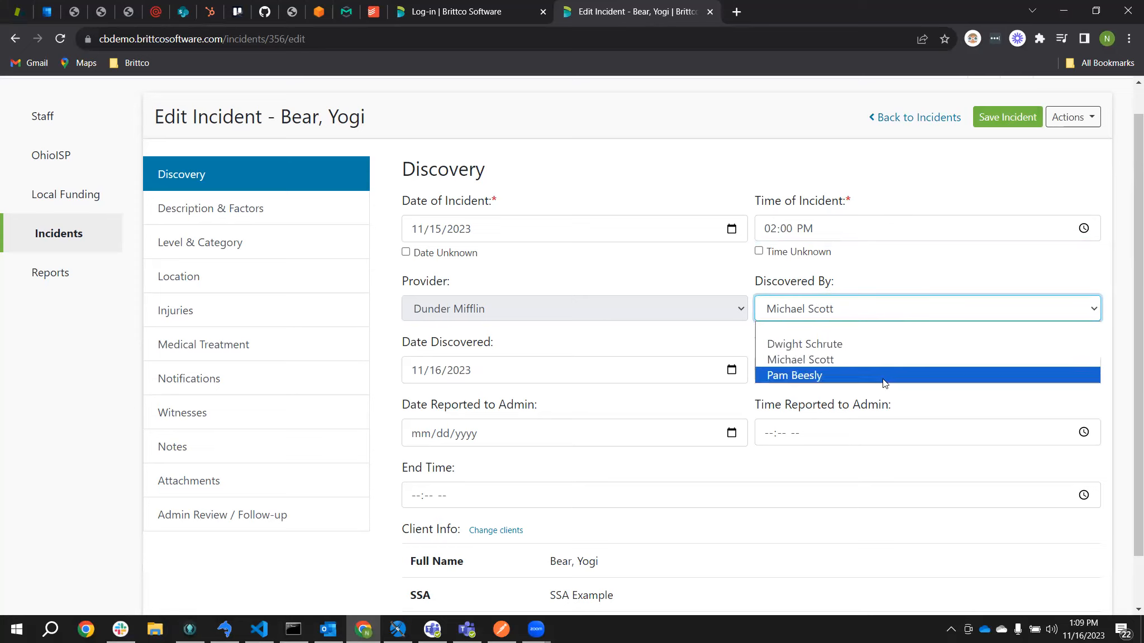
pyautogui.click(898, 284)
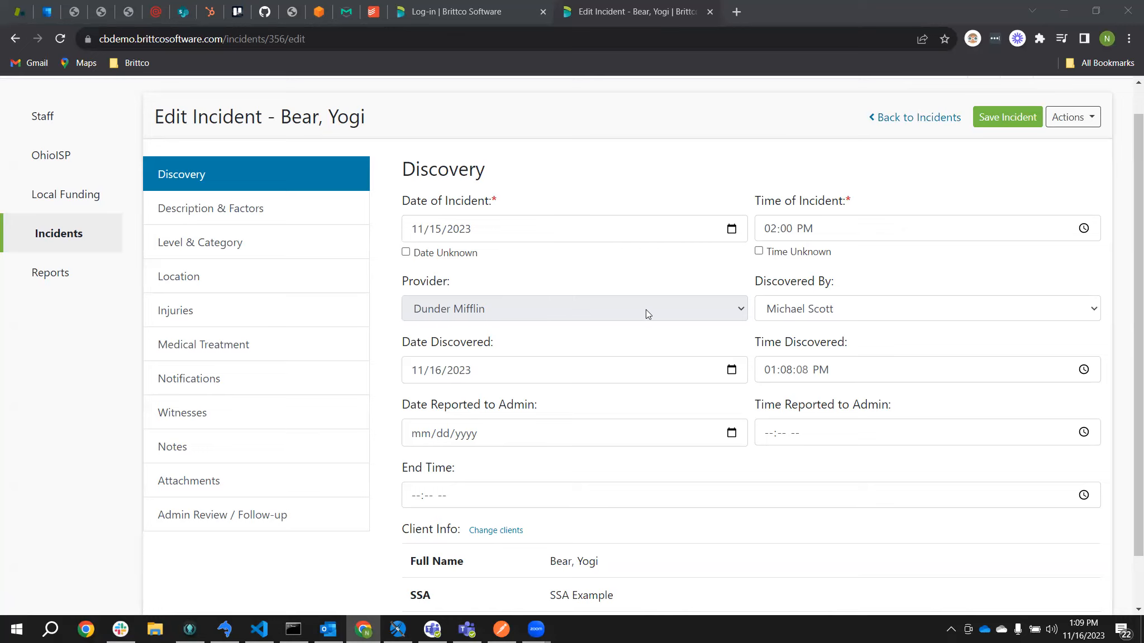
# Step: Add the third listed client to the incident as a second client and submit the change
pyautogui.scroll(-1, 670, 318)
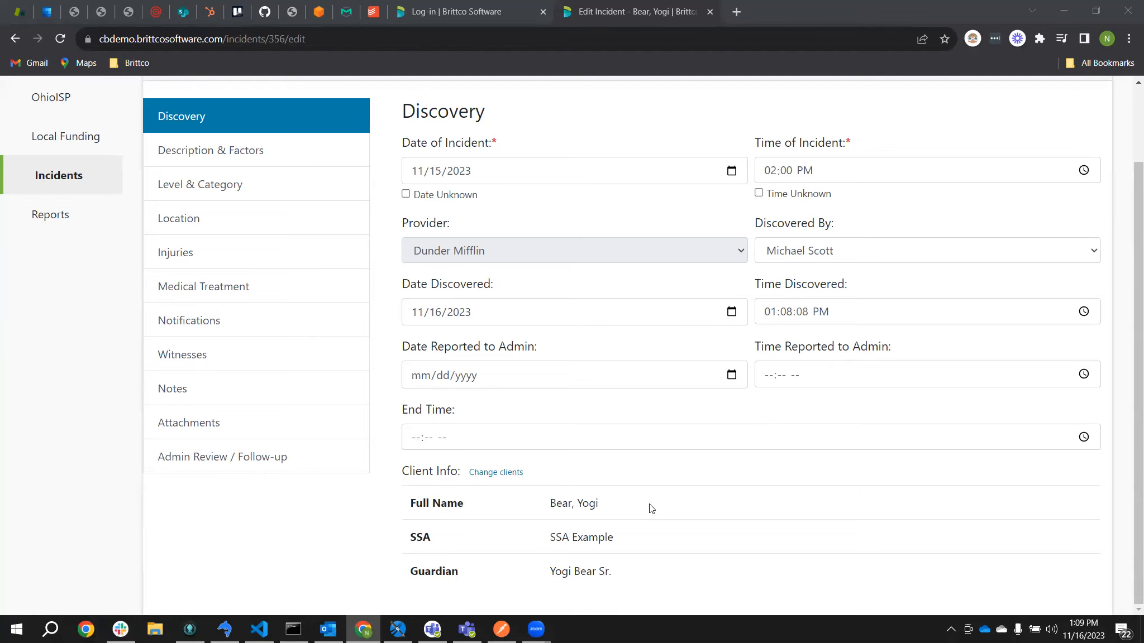
pyautogui.click(517, 477)
pyautogui.click(716, 190)
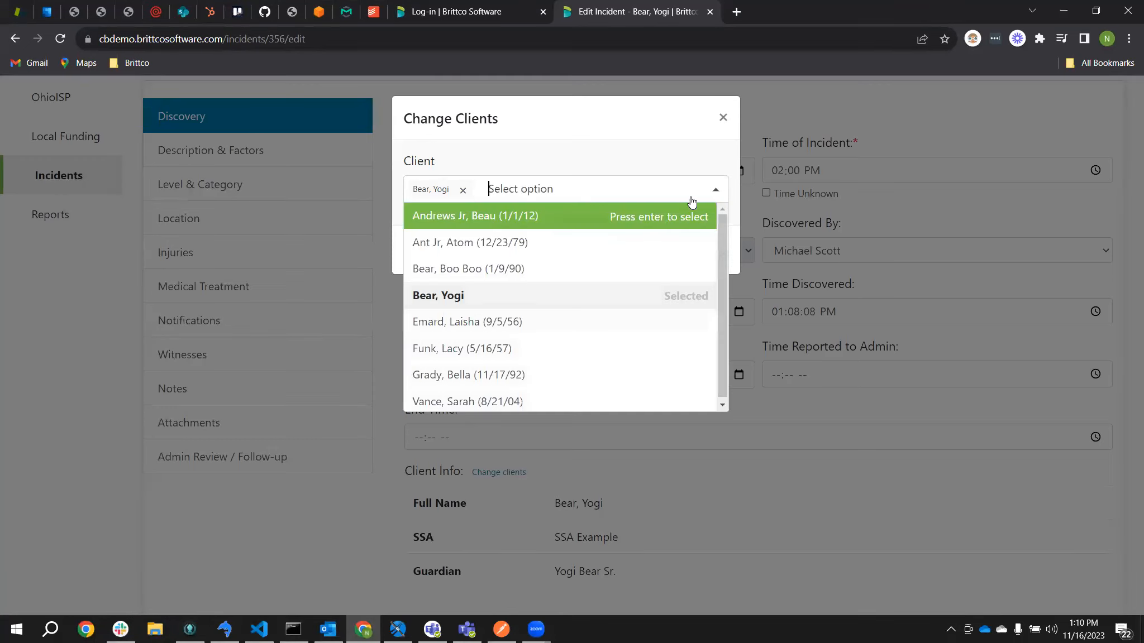
pyautogui.click(599, 267)
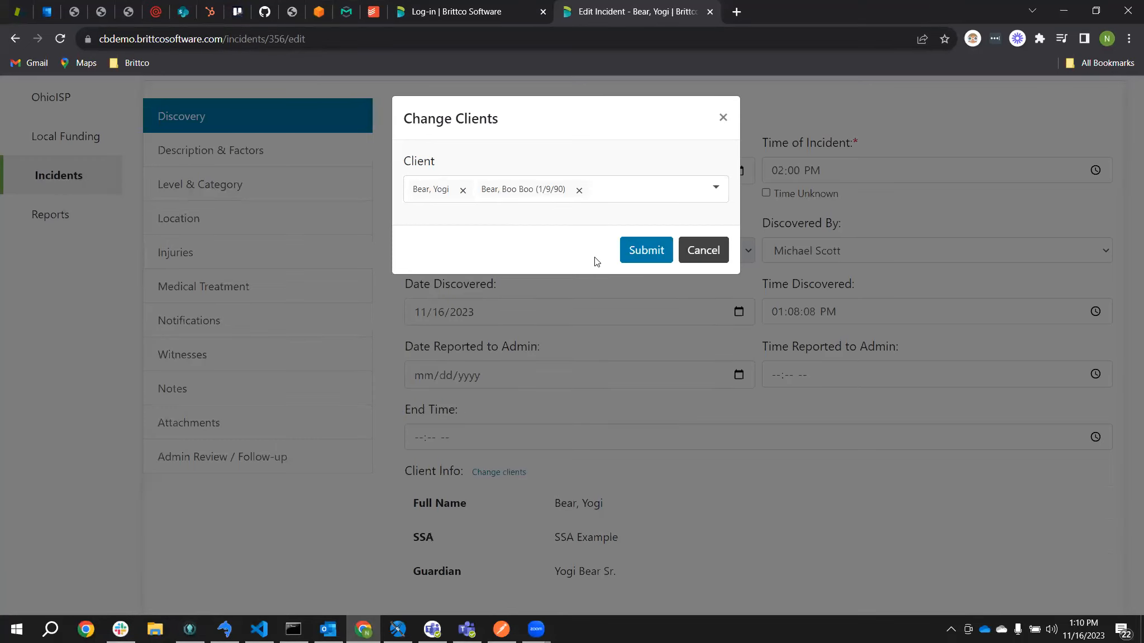
pyautogui.click(645, 250)
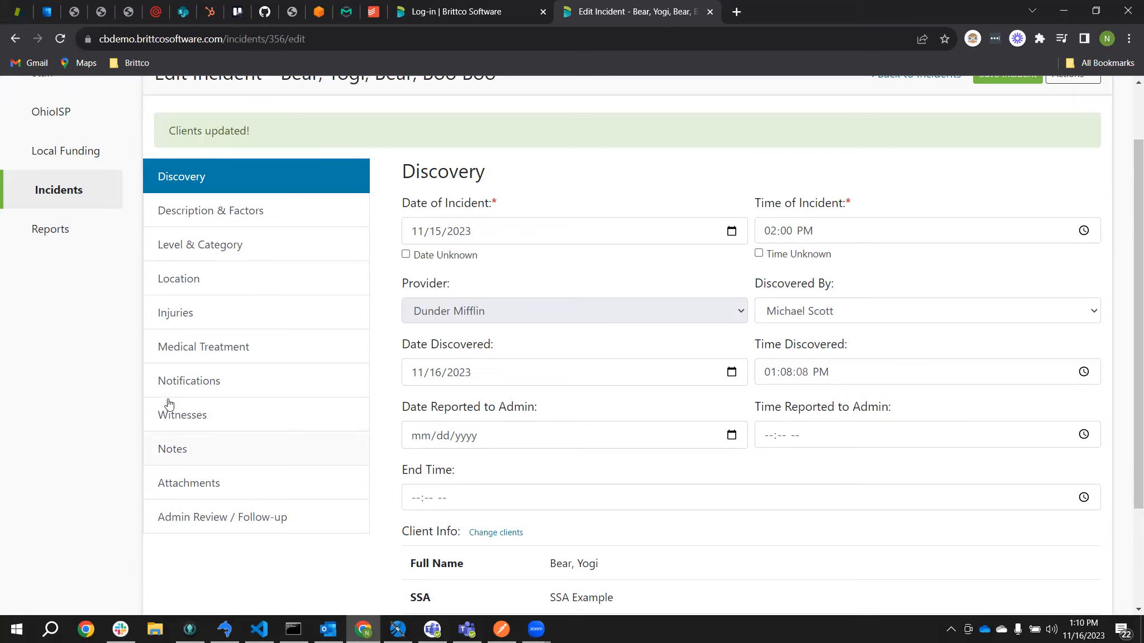
# Step: View the incident's medical treatment section for each of the two clients
pyautogui.click(223, 352)
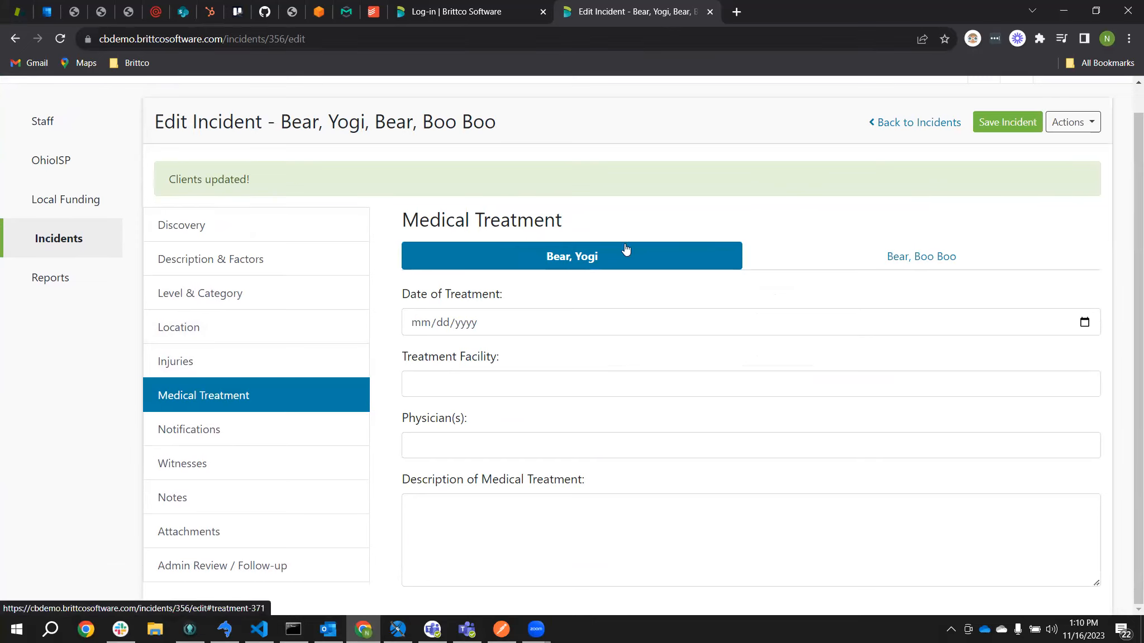
pyautogui.click(936, 261)
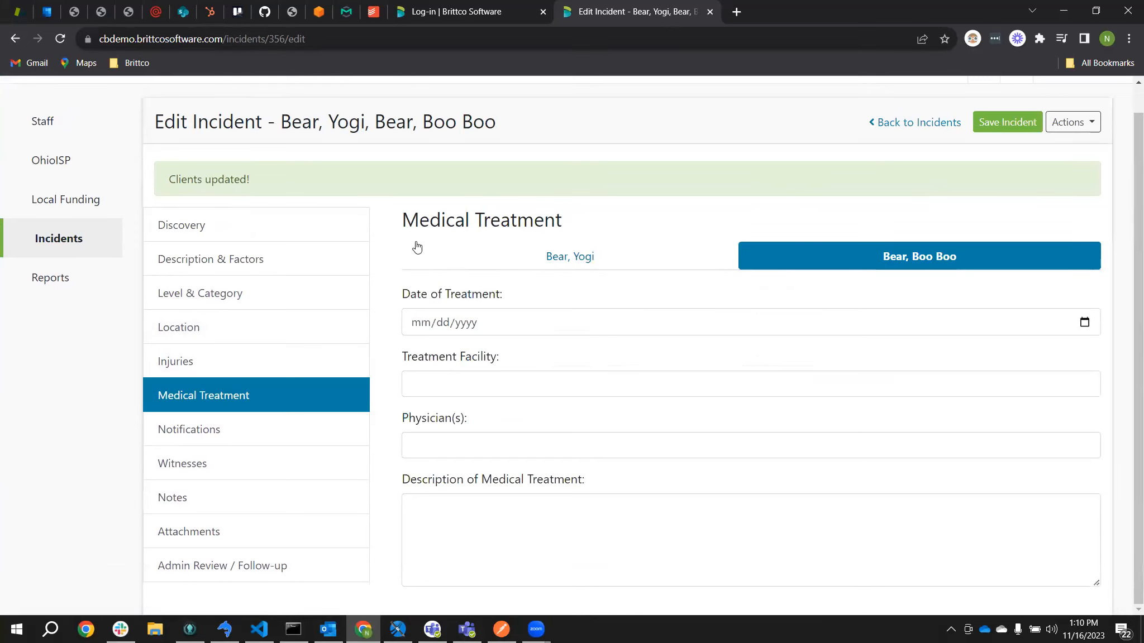
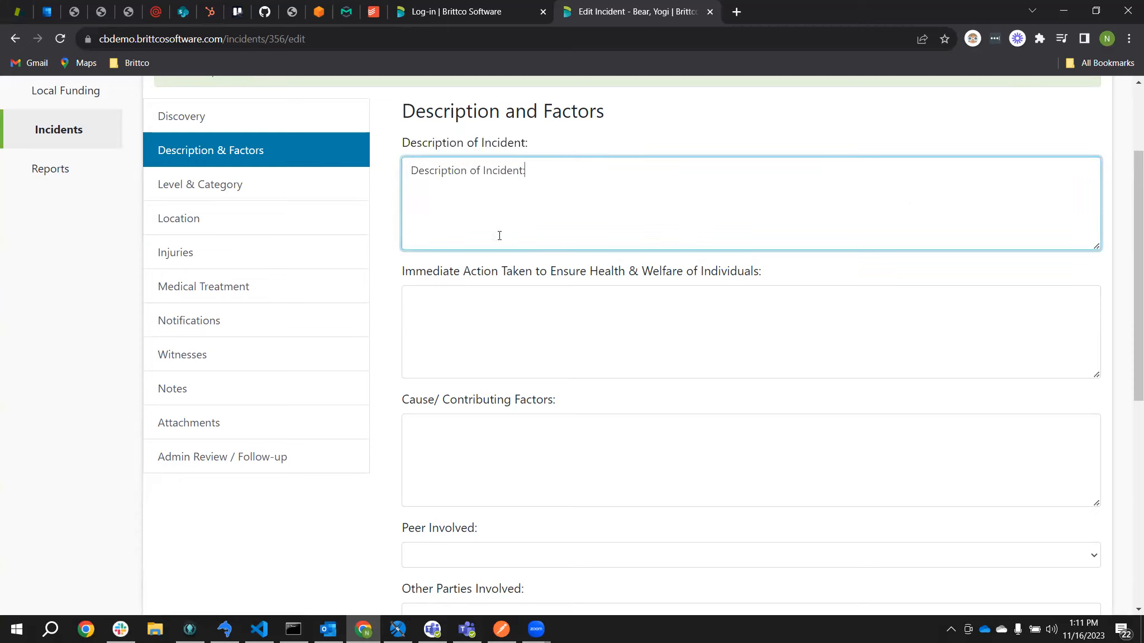
# Step: Fill the immediate action field with its own label text, "Immediate Action Taken to Ensure Health & Welfare of Individuals:"
pyautogui.tripleClick(513, 271)
pyautogui.hotkey('ctrl', 'c')
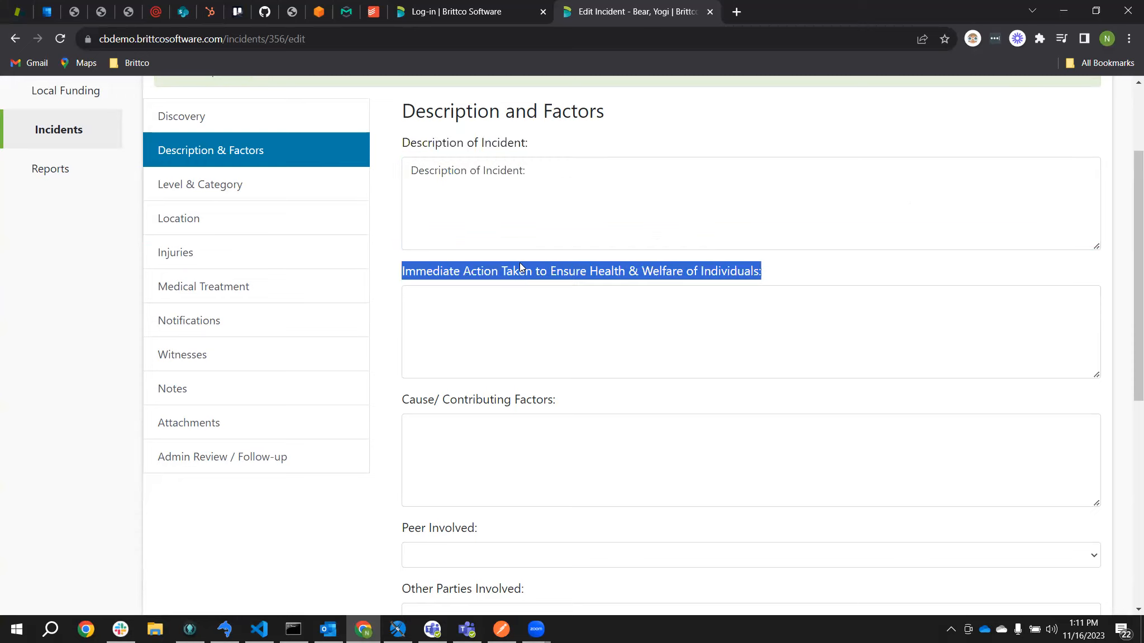
pyautogui.click(508, 311)
pyautogui.hotkey('ctrl', 'v')
# Step: Fill the cause field with its own label text, "Cause/ Contributing Factors:"
pyautogui.scroll(-1, 620, 429)
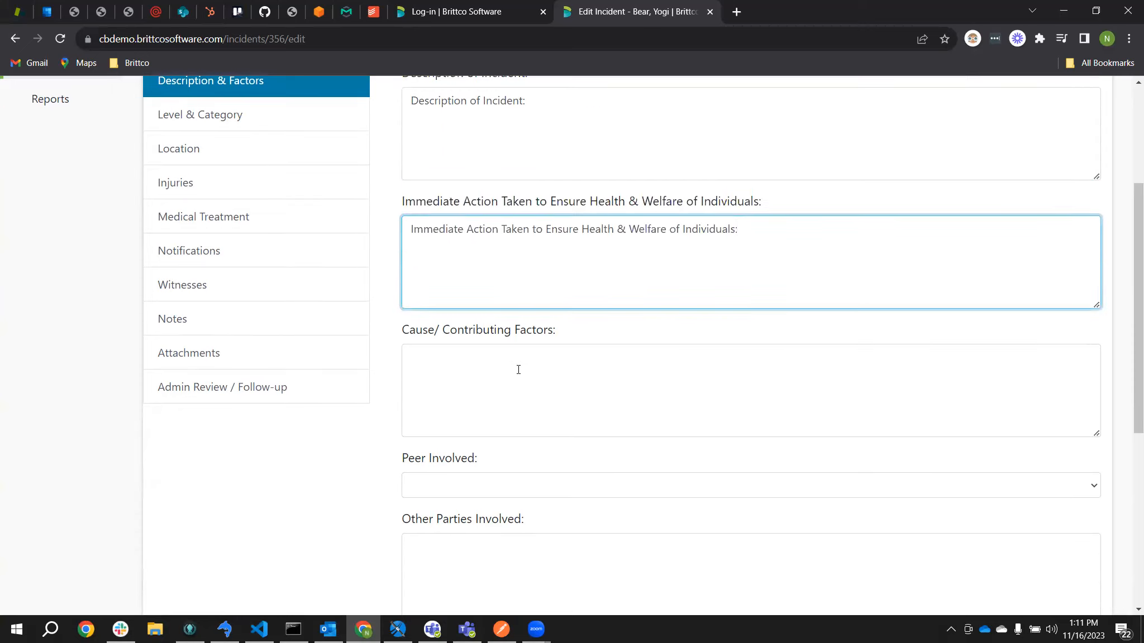
pyautogui.tripleClick(486, 329)
pyautogui.hotkey('ctrl', 'c')
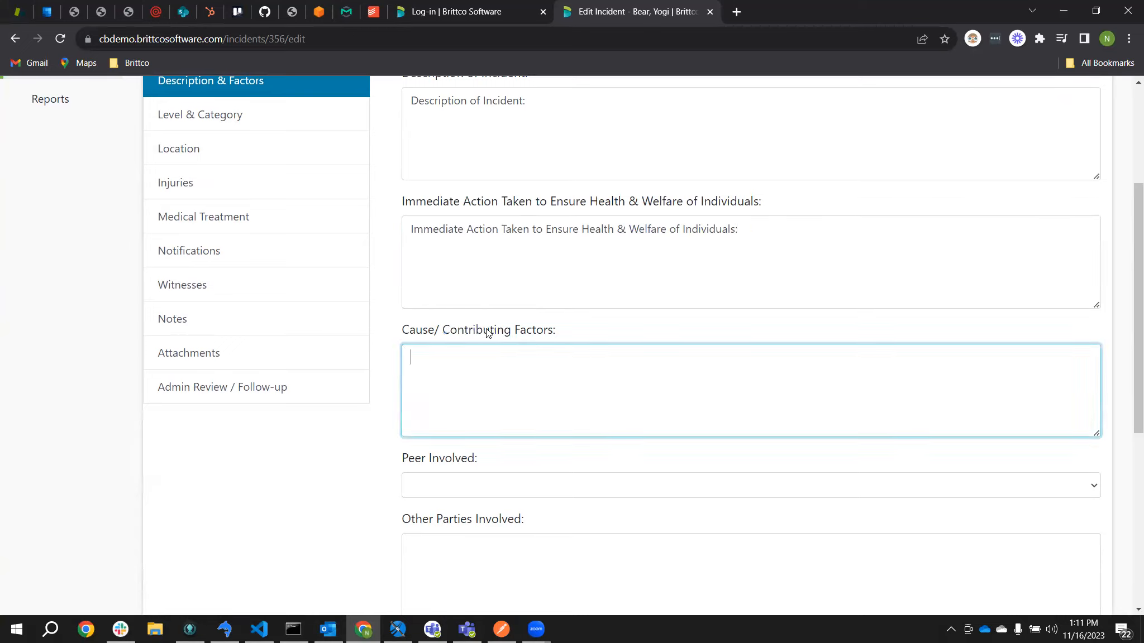
pyautogui.click(514, 416)
pyautogui.hotkey('ctrl', 'v')
# Step: View the peers available under Peer Involved without selecting one, and examine the PPI Information fields
pyautogui.scroll(-1, 515, 424)
pyautogui.click(615, 409)
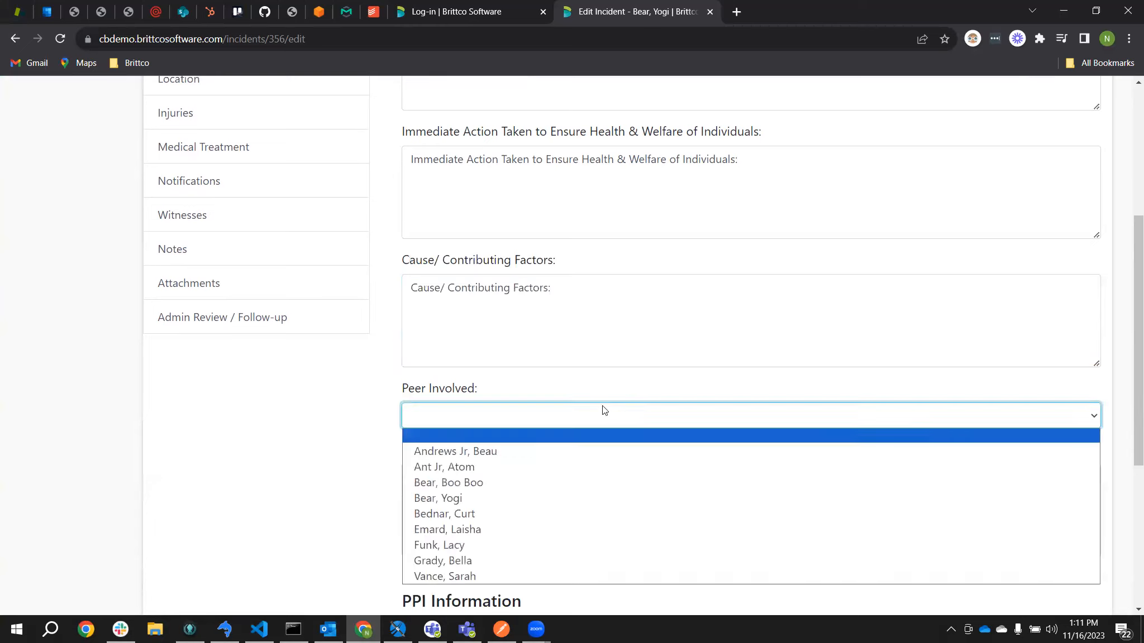
pyautogui.click(609, 394)
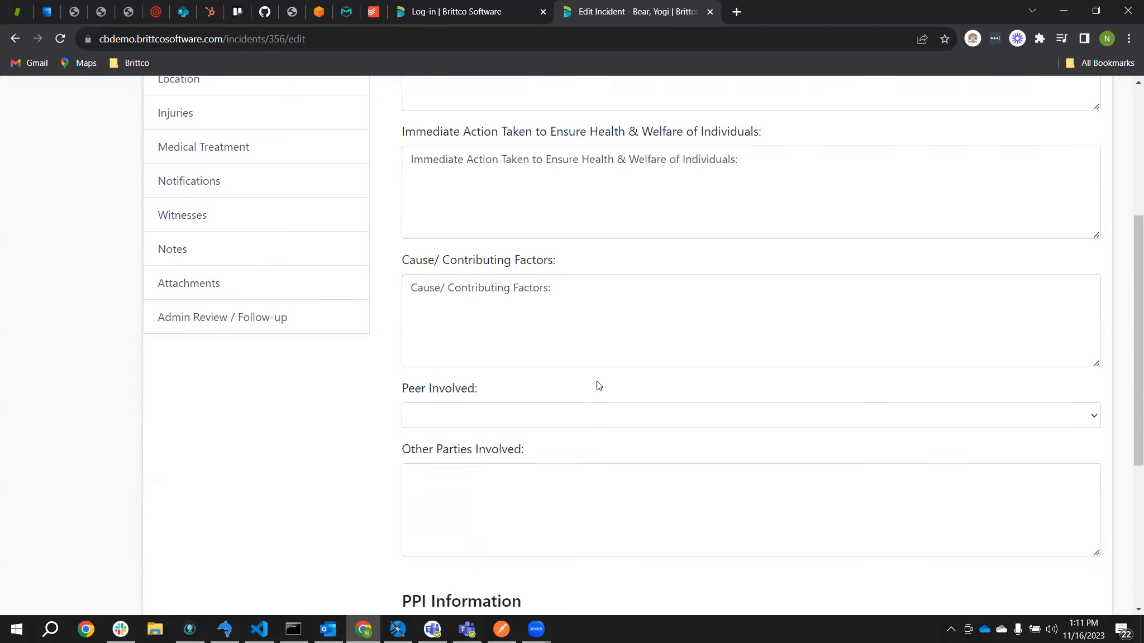
pyautogui.scroll(-5, 391, 416)
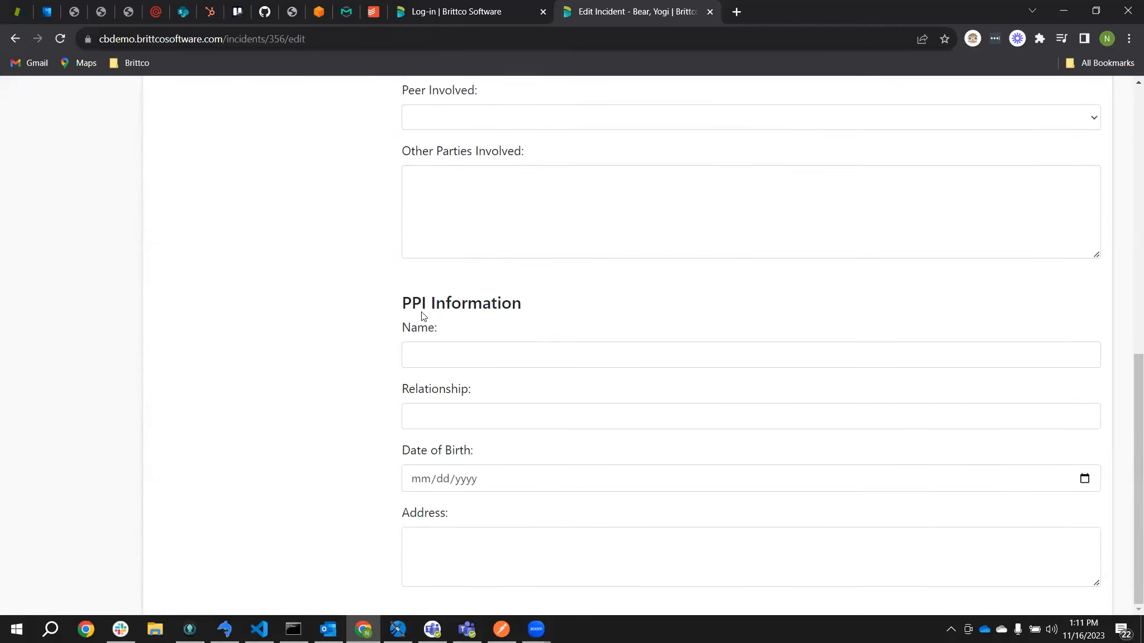
# Step: In the Level & Category section, set the UI incident's type to Failure to Report
pyautogui.scroll(9, 475, 474)
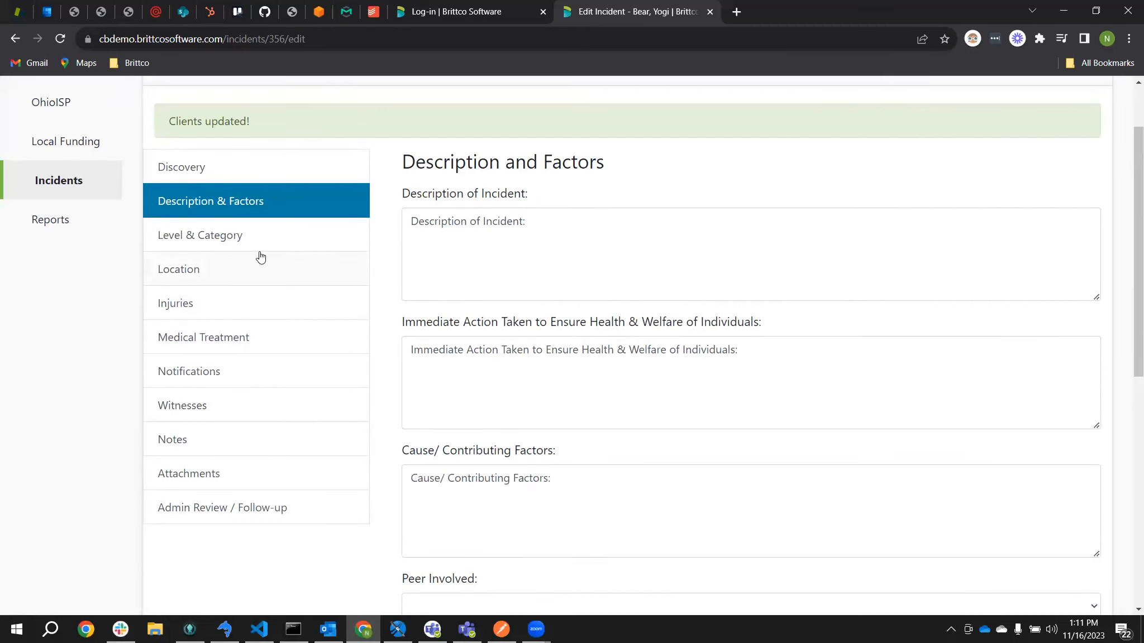
pyautogui.click(222, 234)
pyautogui.scroll(1, 468, 224)
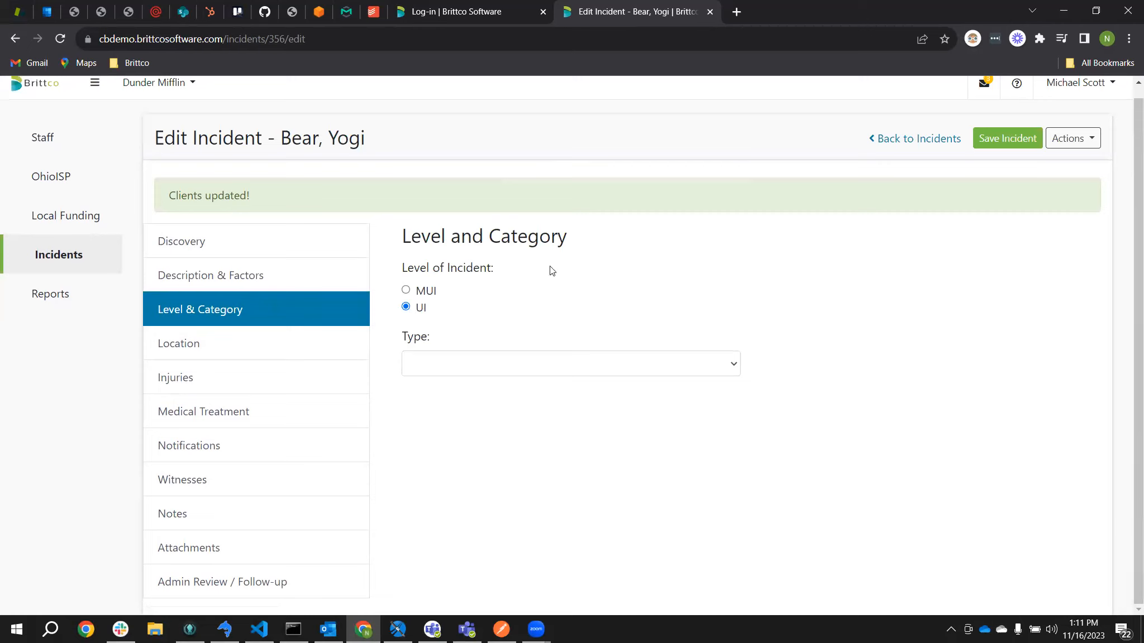
pyautogui.click(683, 365)
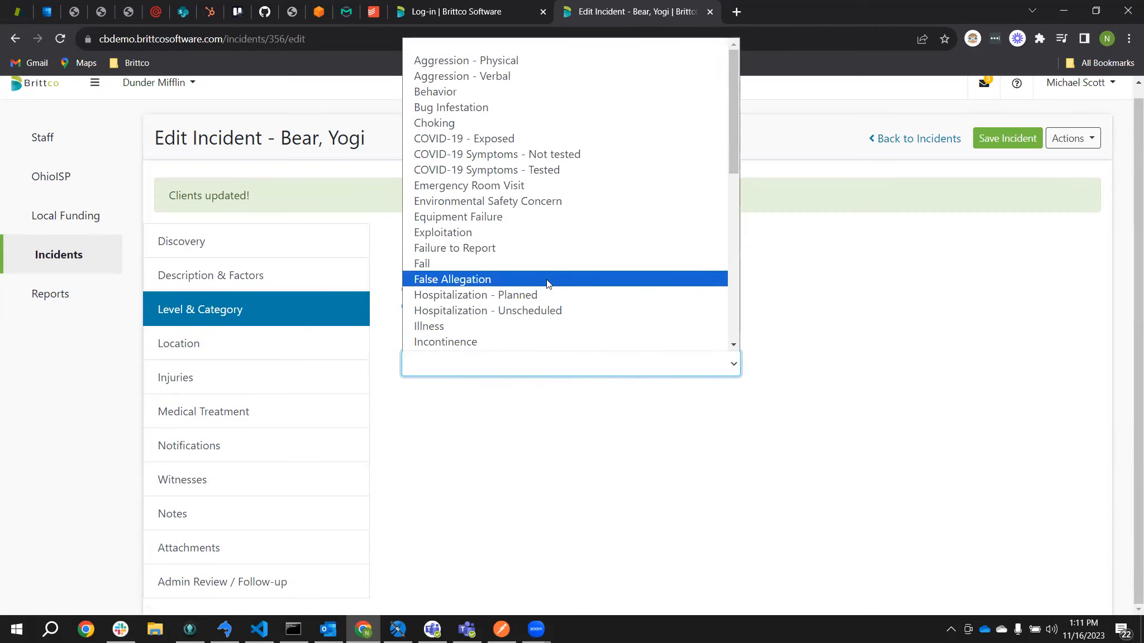
pyautogui.click(523, 248)
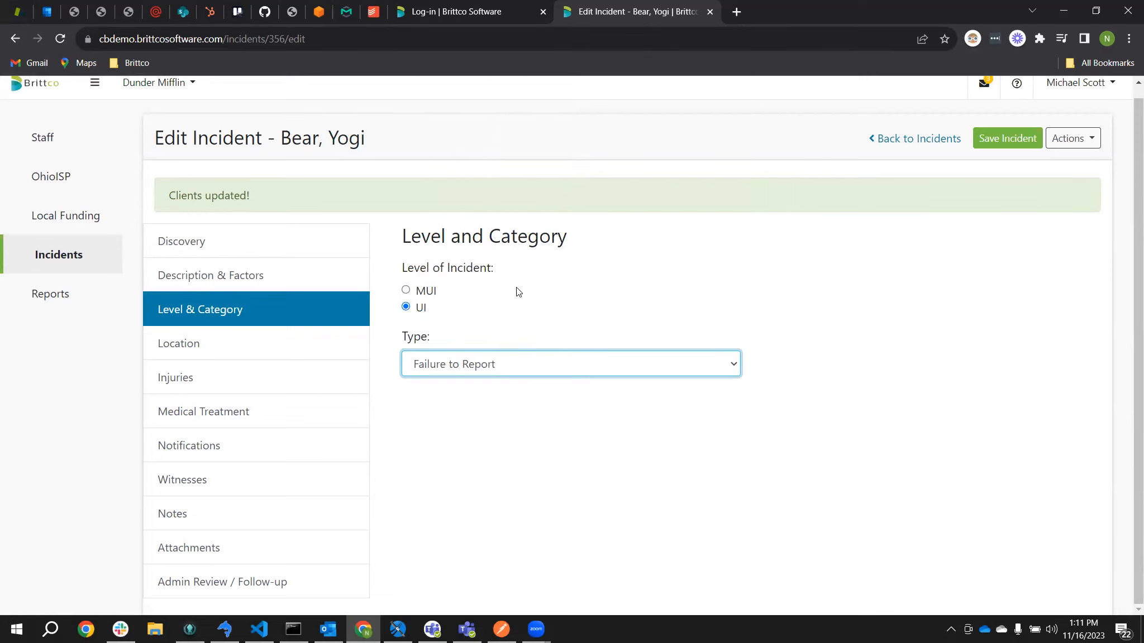
# Step: Change the incident type to Illness and set its sub-type to Headache
pyautogui.click(545, 362)
pyautogui.click(496, 297)
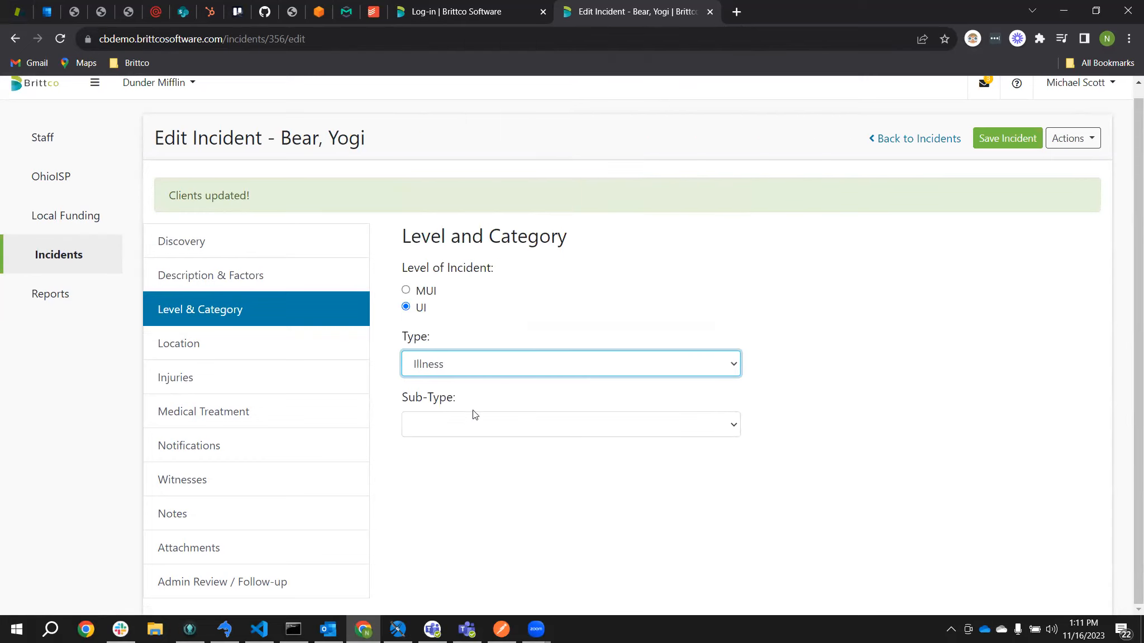
pyautogui.click(730, 427)
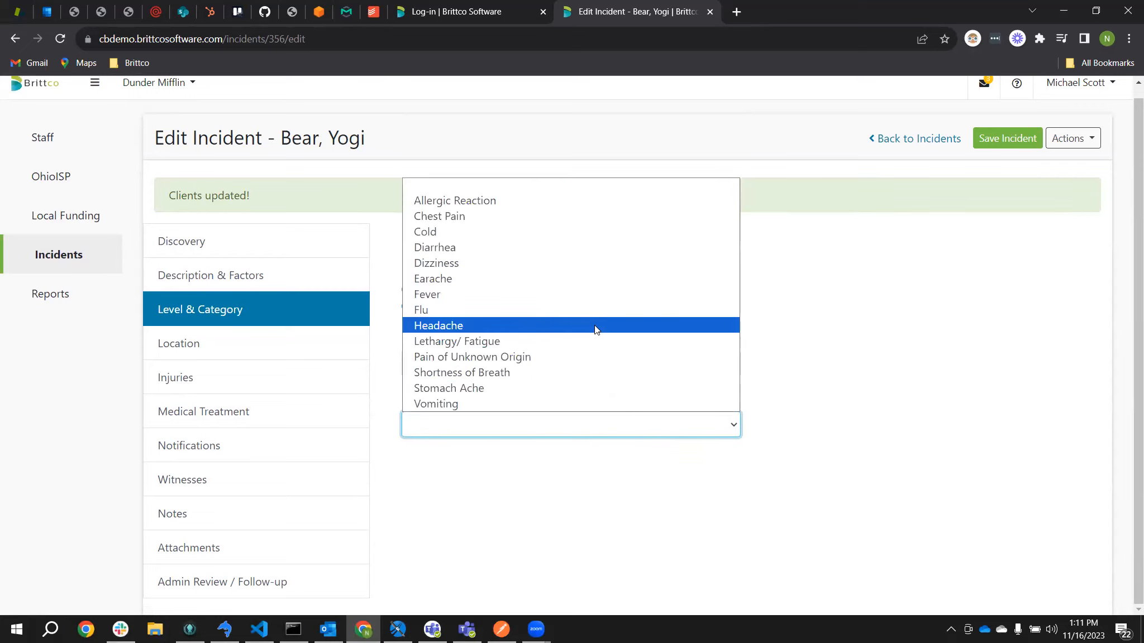
pyautogui.click(594, 326)
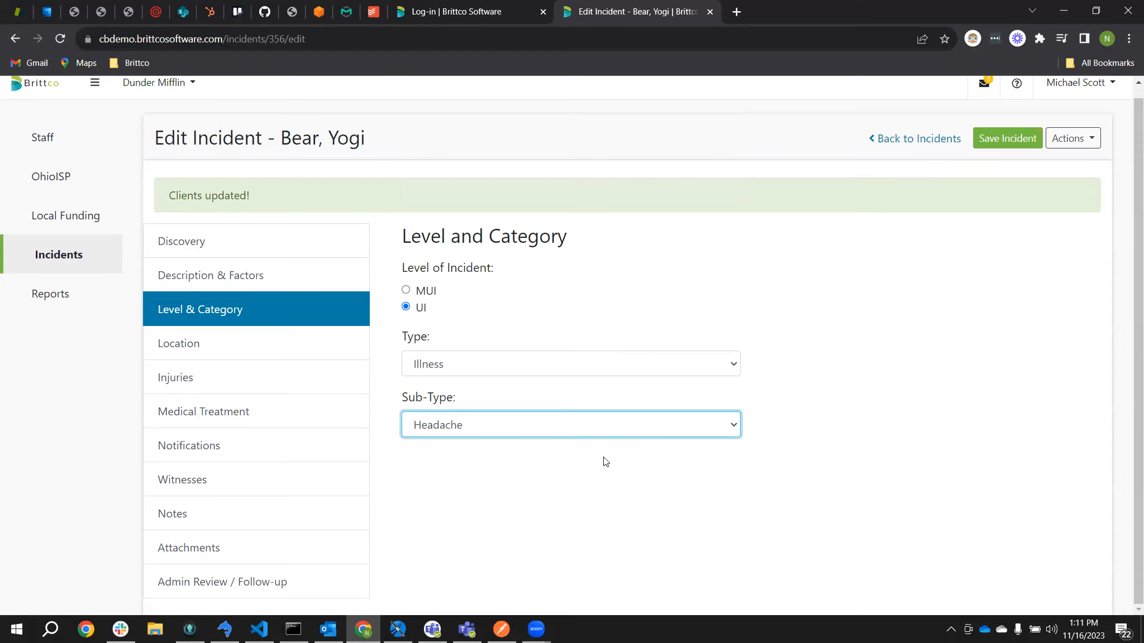
# Step: In the Location section, view the county options without changing the selection and set the location area to Residence
pyautogui.click(323, 351)
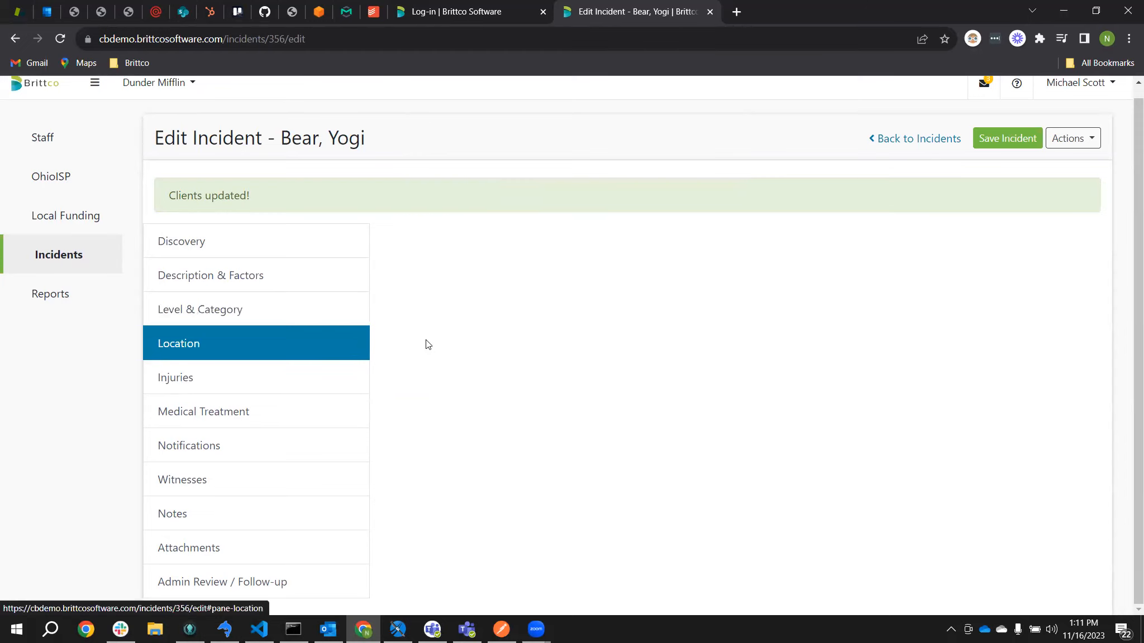
pyautogui.click(497, 294)
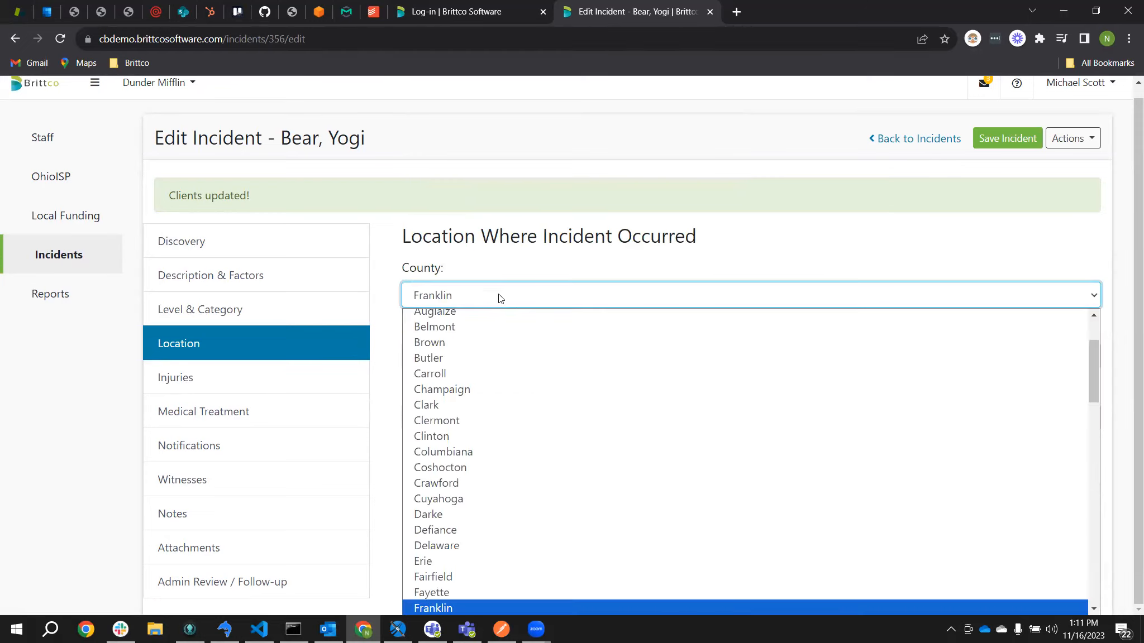
pyautogui.click(527, 270)
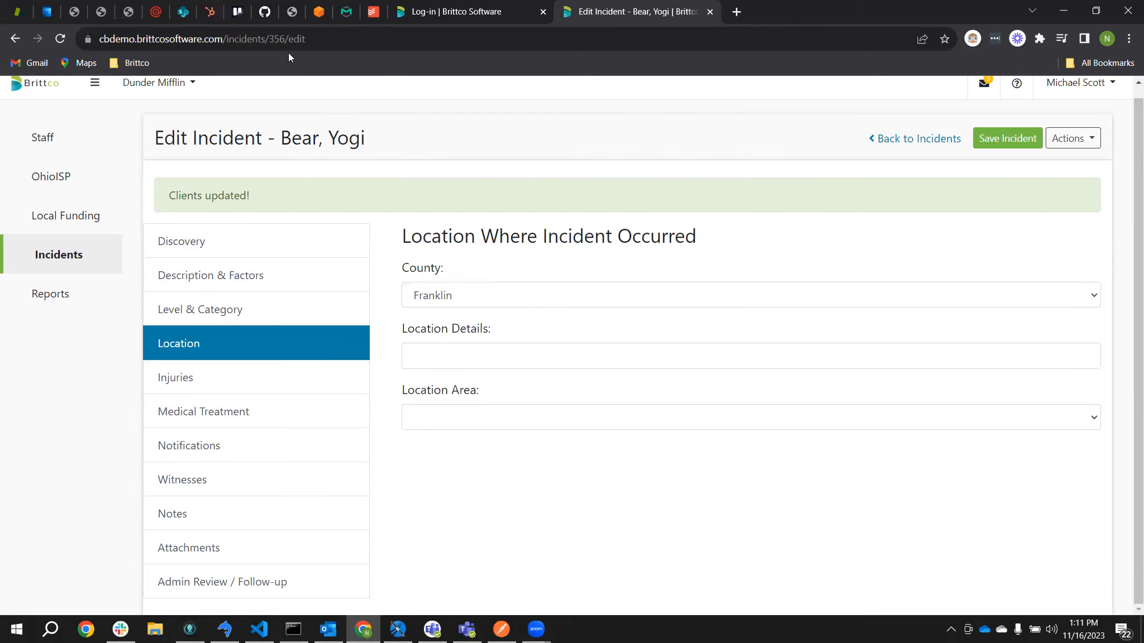
pyautogui.click(531, 304)
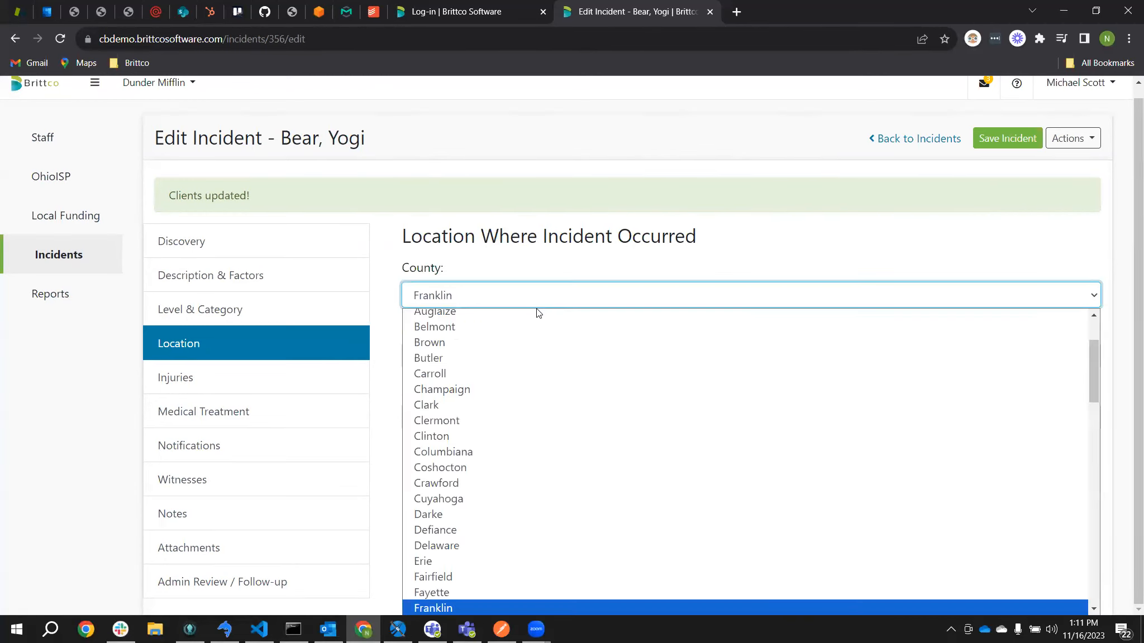
pyautogui.click(567, 270)
pyautogui.click(670, 418)
pyautogui.click(724, 458)
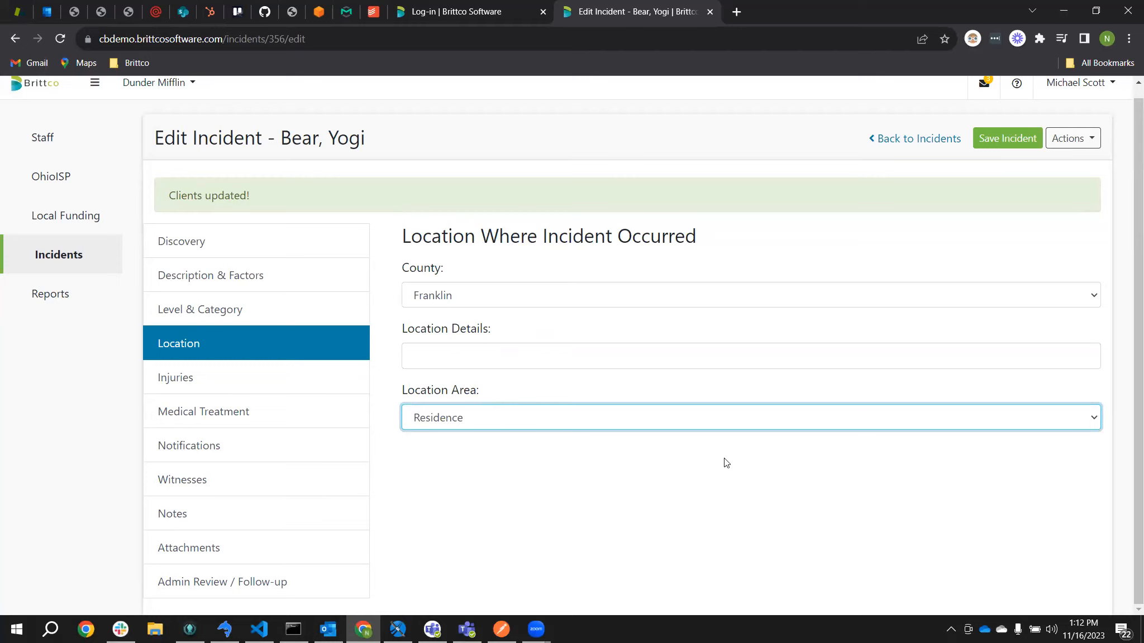
# Step: In the Injuries section, set the injury category to No Apparent Injury
pyautogui.click(275, 378)
pyautogui.click(552, 296)
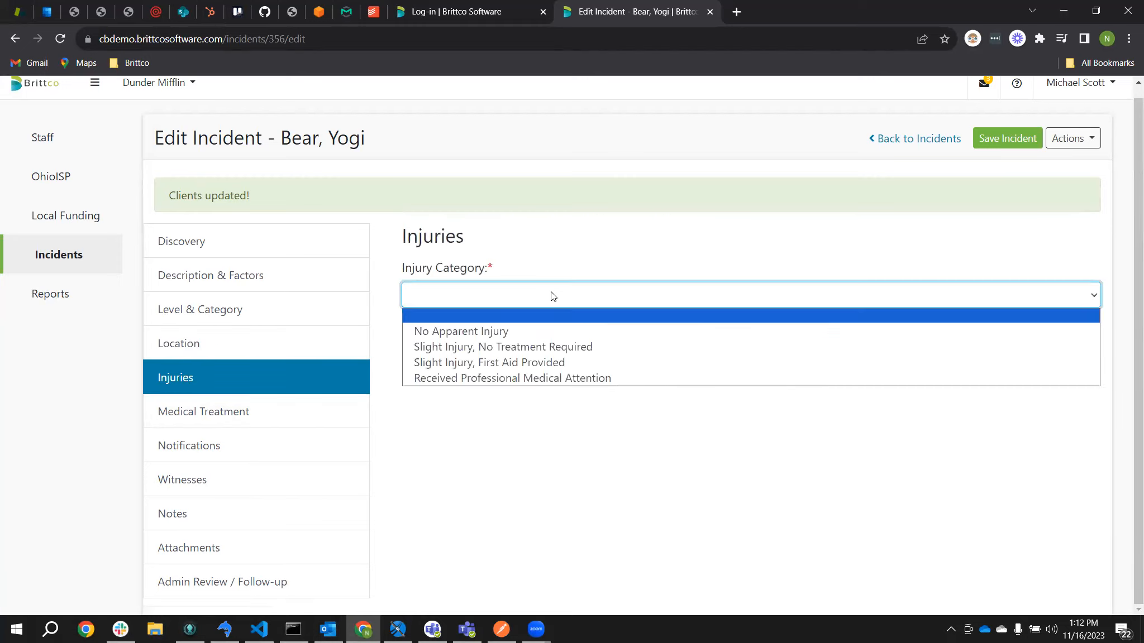
pyautogui.click(541, 332)
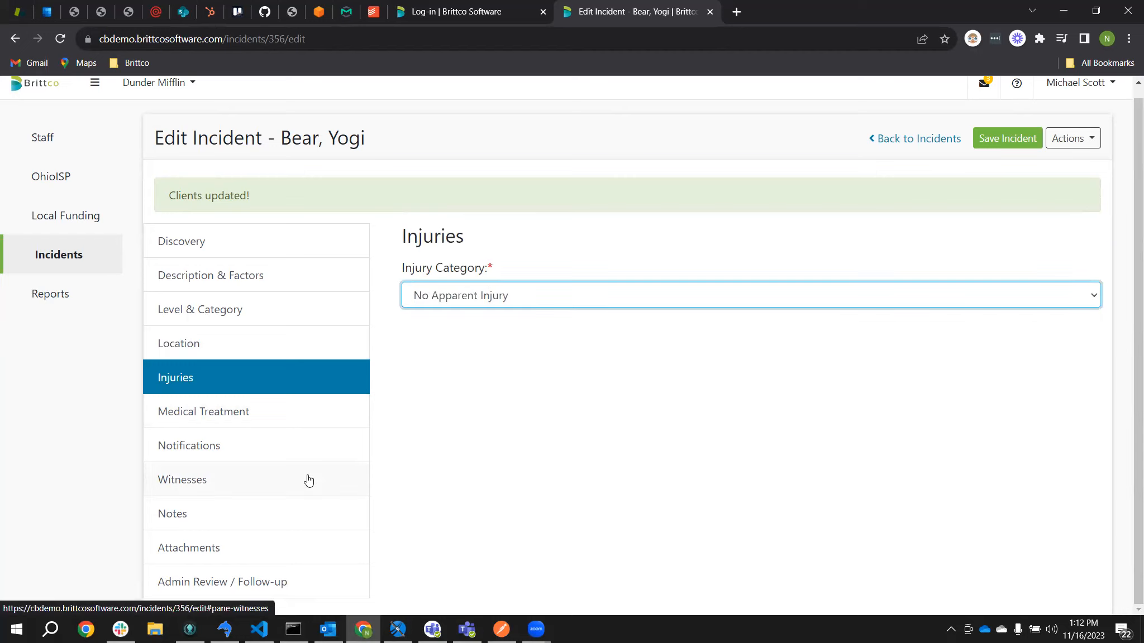
# Step: Change the injury category to Slight Injury, No Treatment Required, with injury type Bruise(s) and injury location Head
pyautogui.click(590, 295)
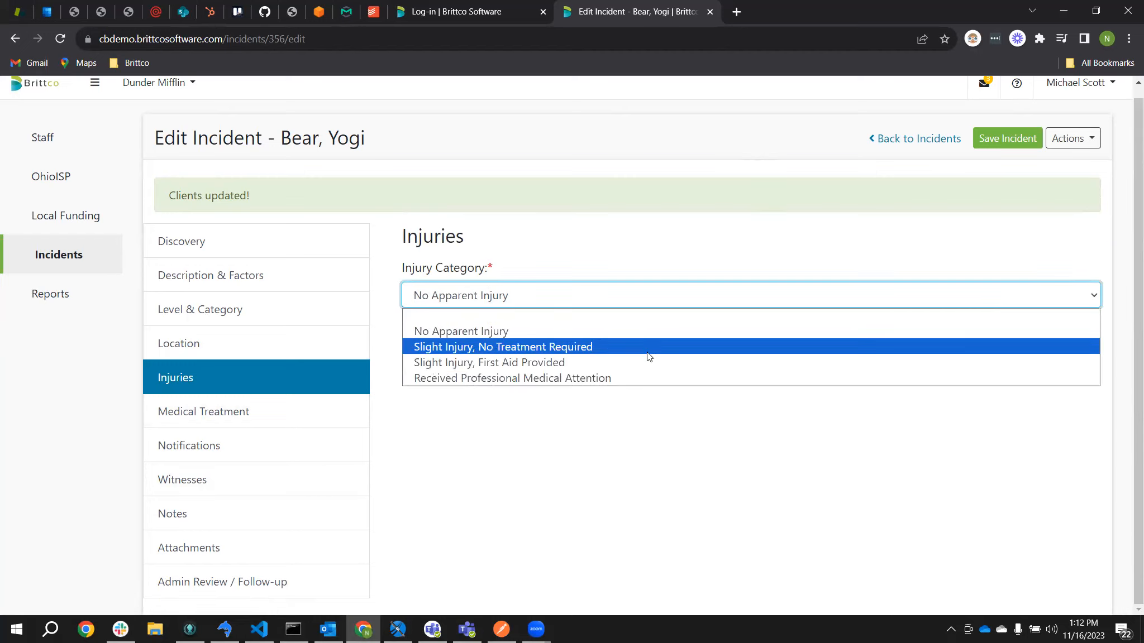
pyautogui.click(631, 347)
pyautogui.scroll(-2, 587, 358)
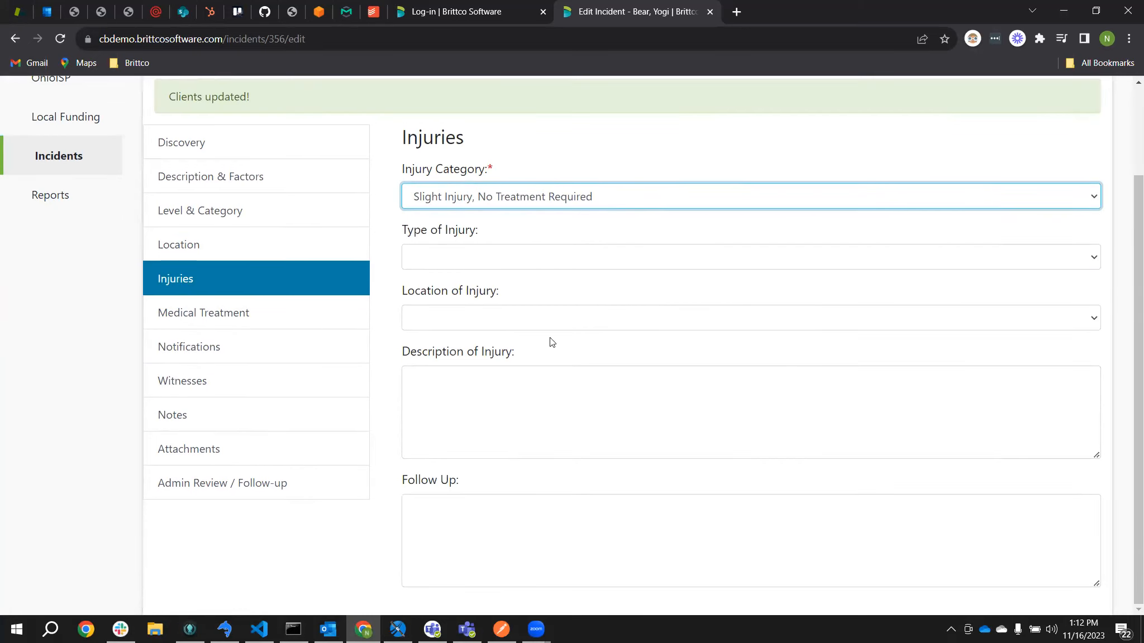
pyautogui.click(610, 258)
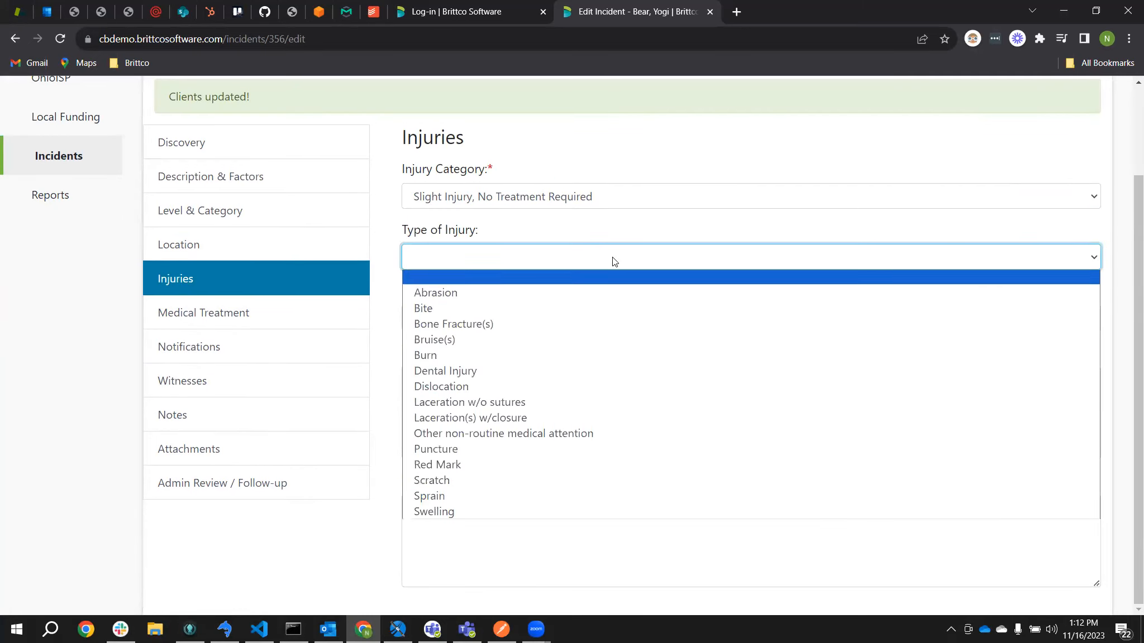
pyautogui.click(554, 338)
pyautogui.click(510, 317)
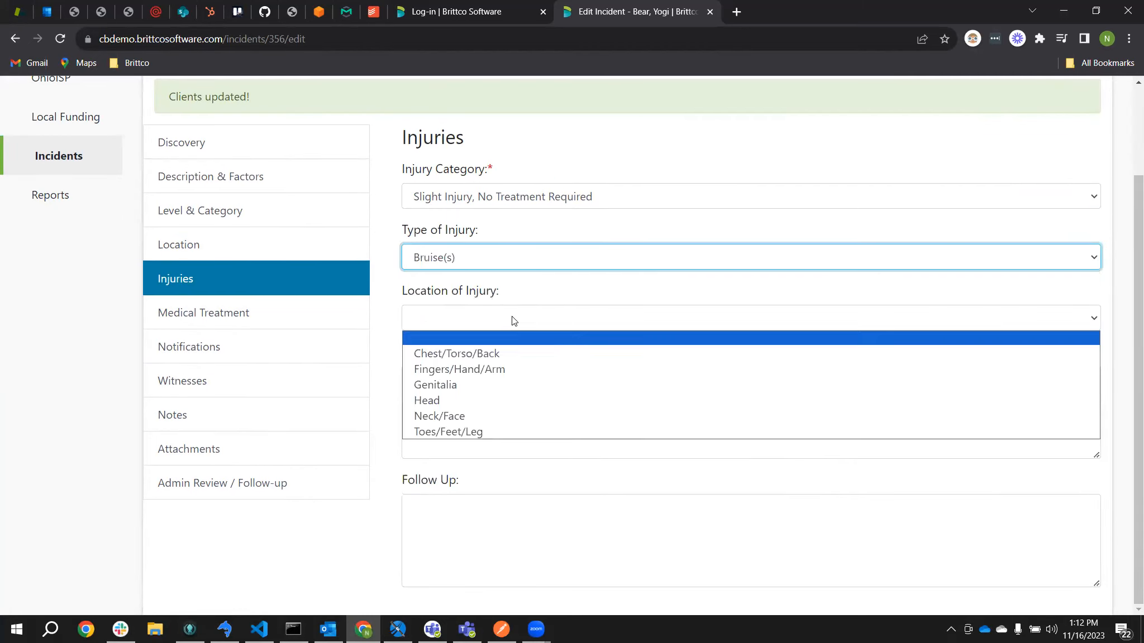
pyautogui.click(554, 399)
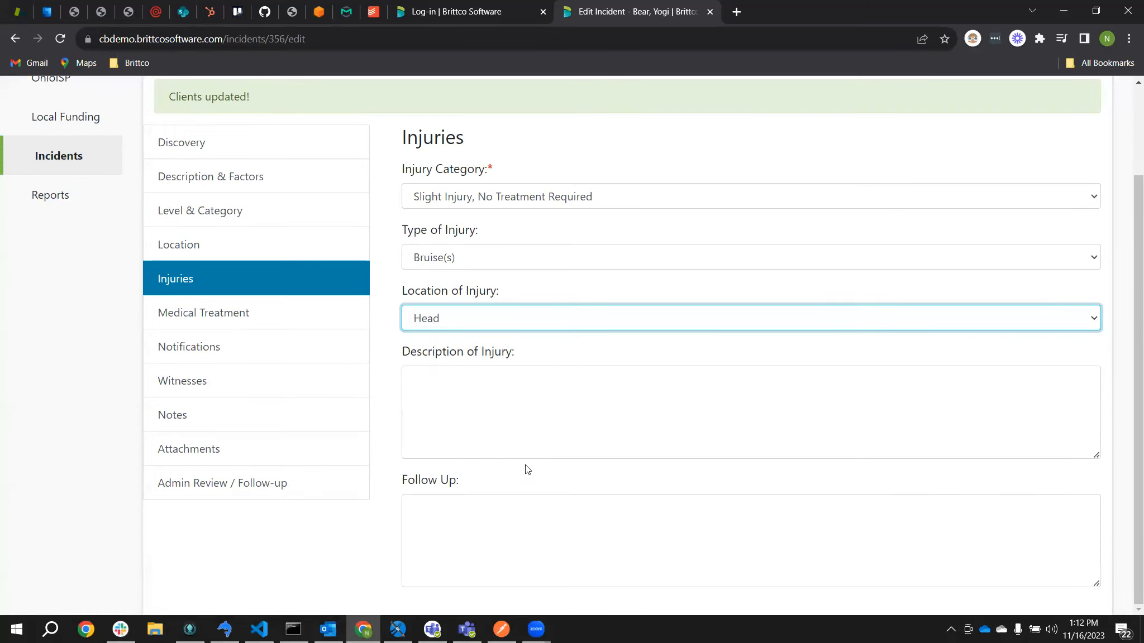
pyautogui.scroll(2, 512, 444)
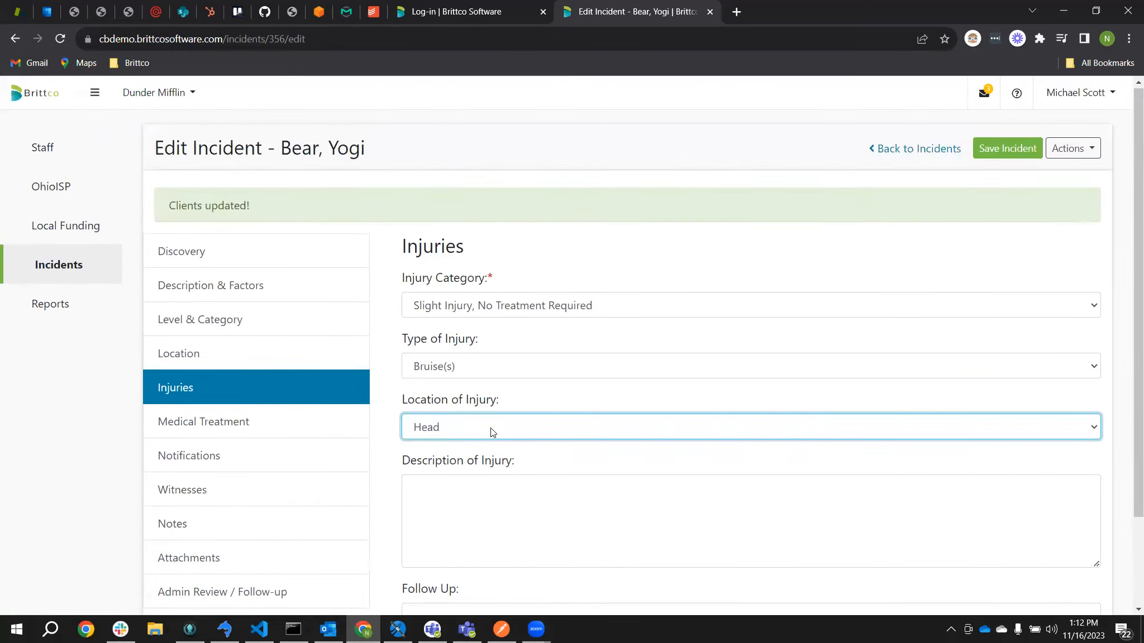
pyautogui.scroll(-2, 492, 429)
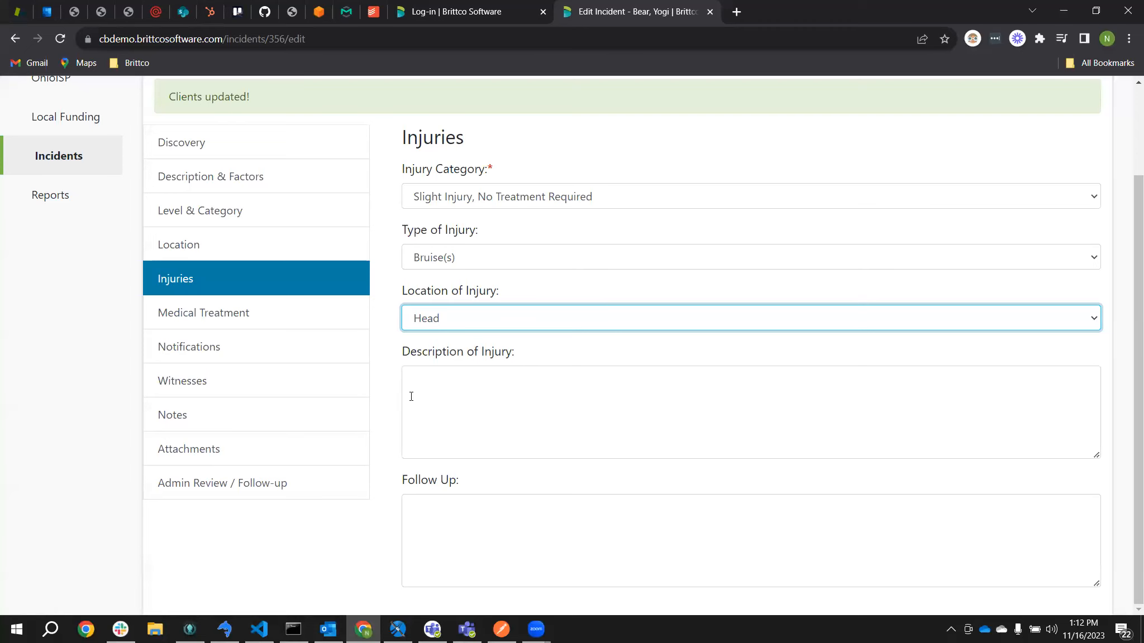
# Step: Open the Medical Treatment section and examine its treatment facility, physician and description fields without entering anything
pyautogui.click(314, 315)
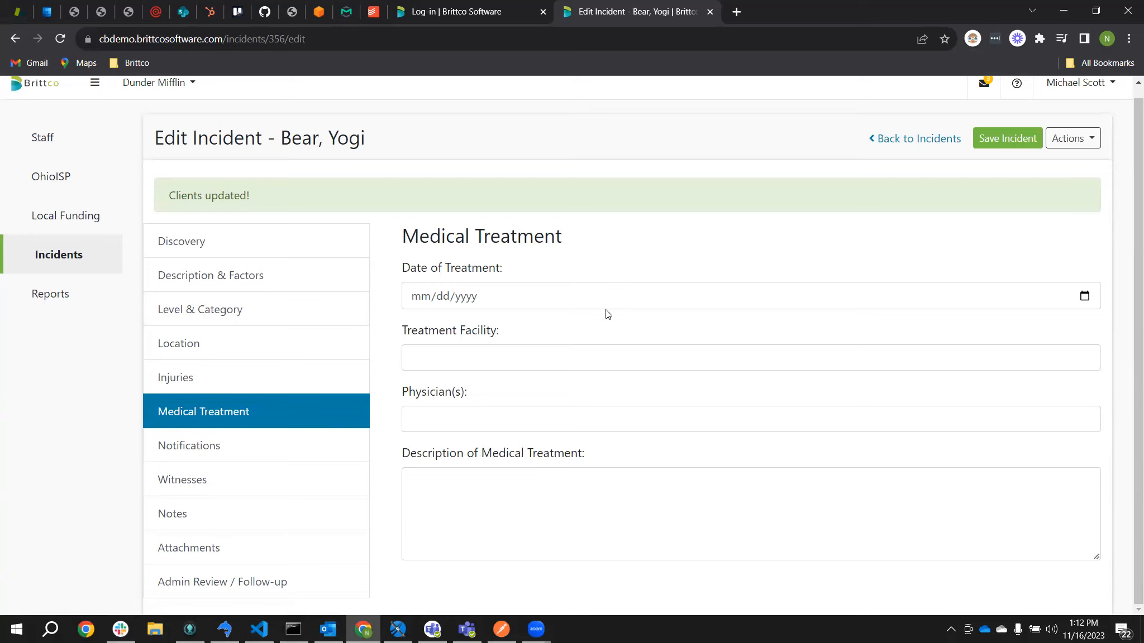
pyautogui.click(479, 358)
pyautogui.click(473, 419)
pyautogui.click(514, 500)
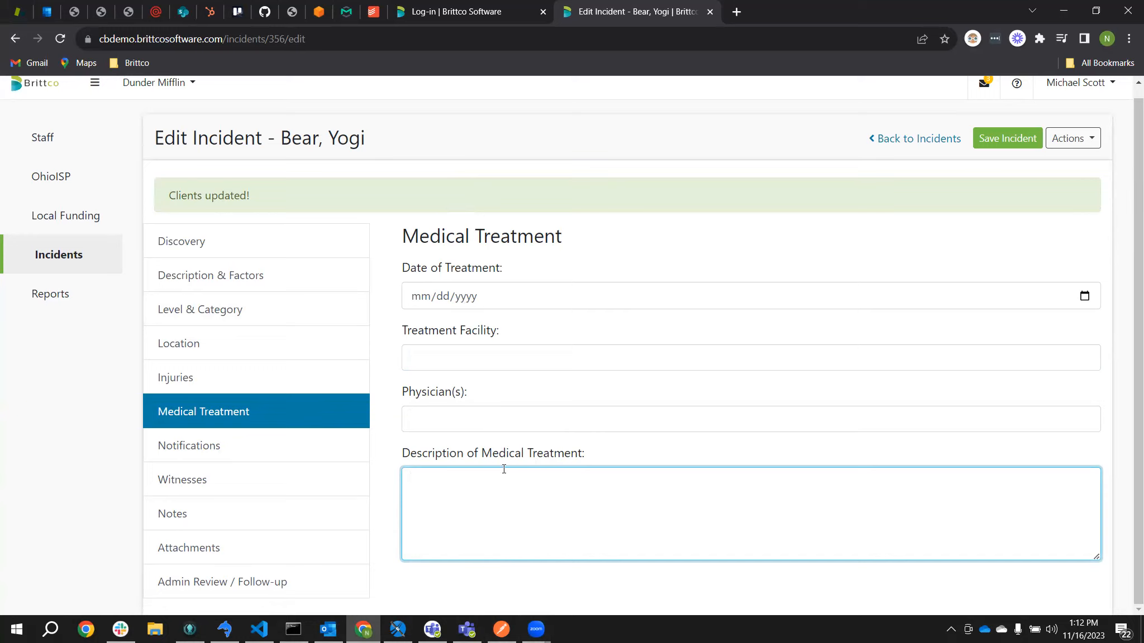
# Step: Start a new incident notification to the County Board, entering the contact's name and Voicemail as the method
pyautogui.click(320, 449)
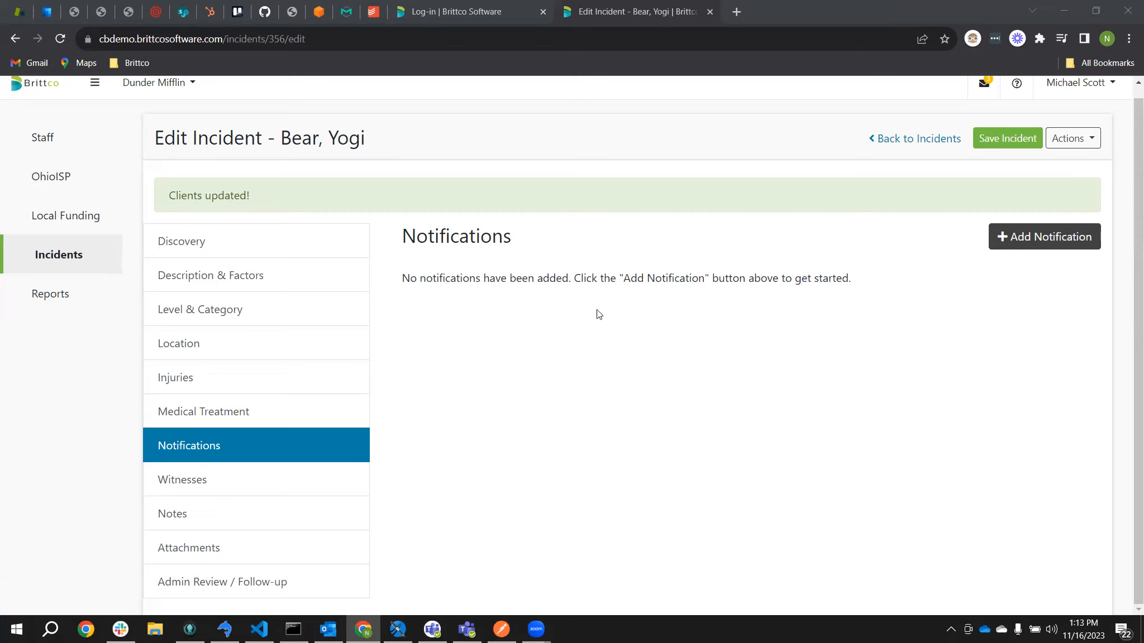
pyautogui.click(1033, 238)
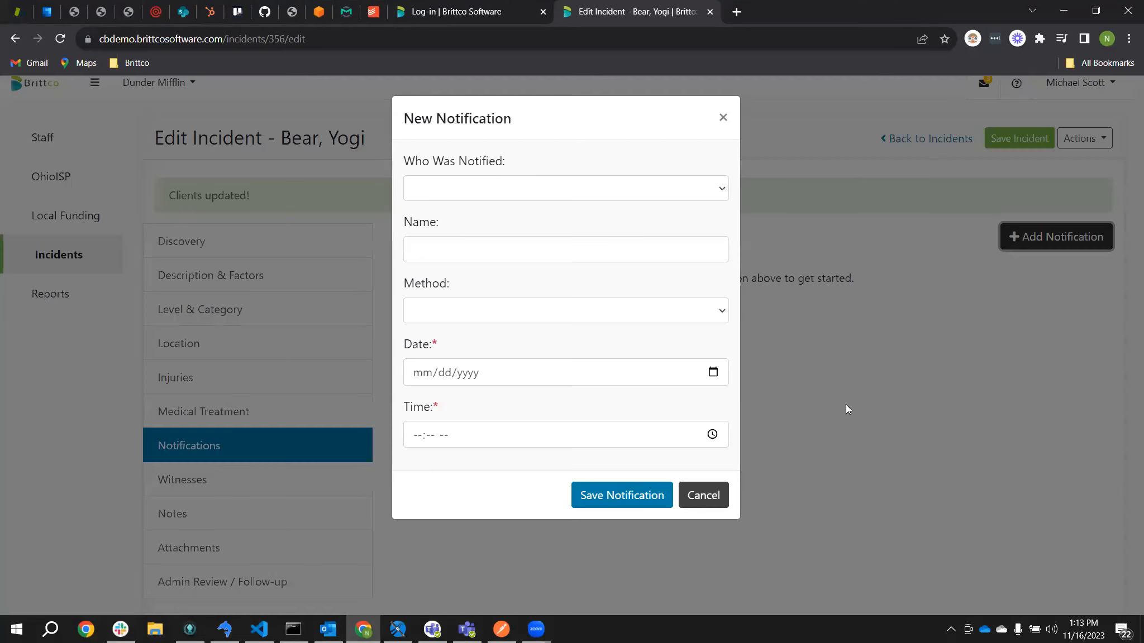
pyautogui.click(528, 187)
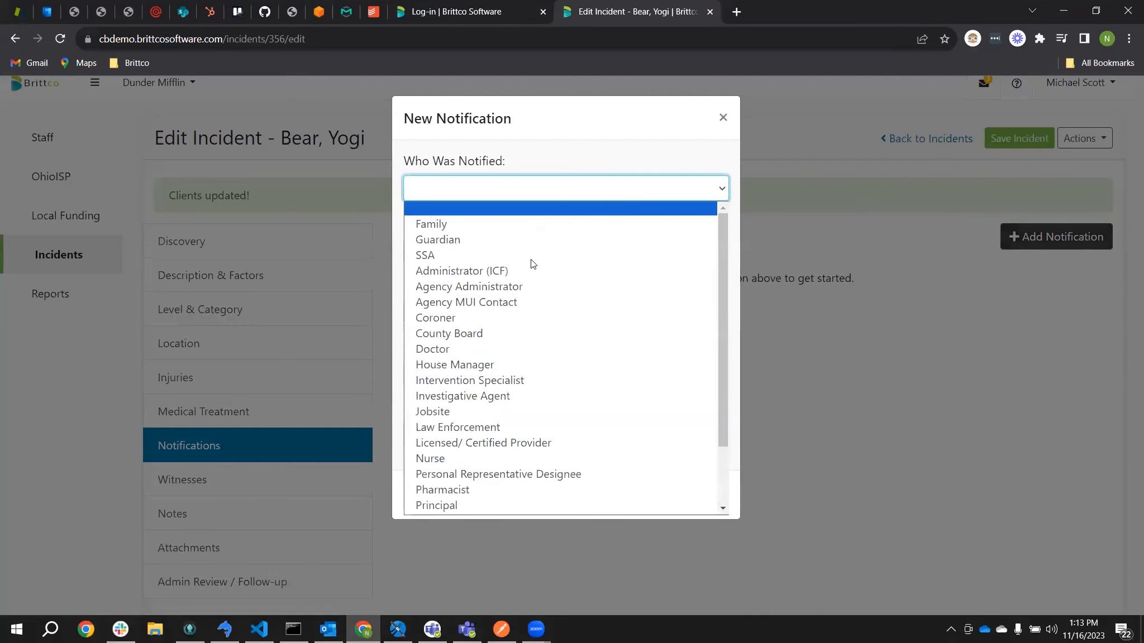
pyautogui.click(534, 333)
pyautogui.click(482, 247)
pyautogui.write('Sue')
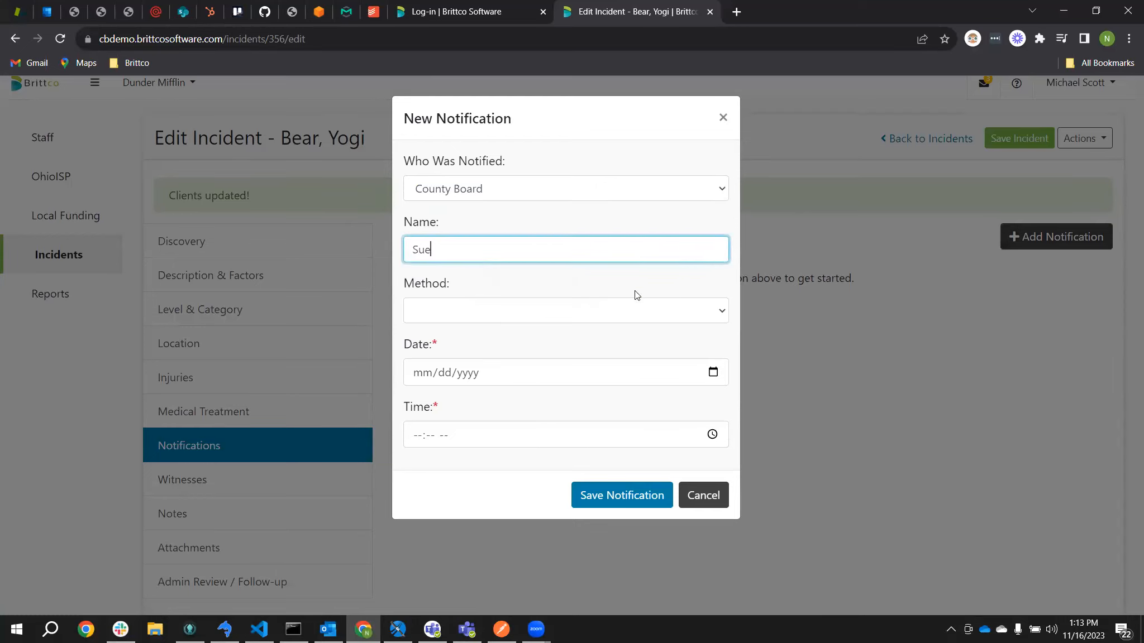
pyautogui.click(614, 311)
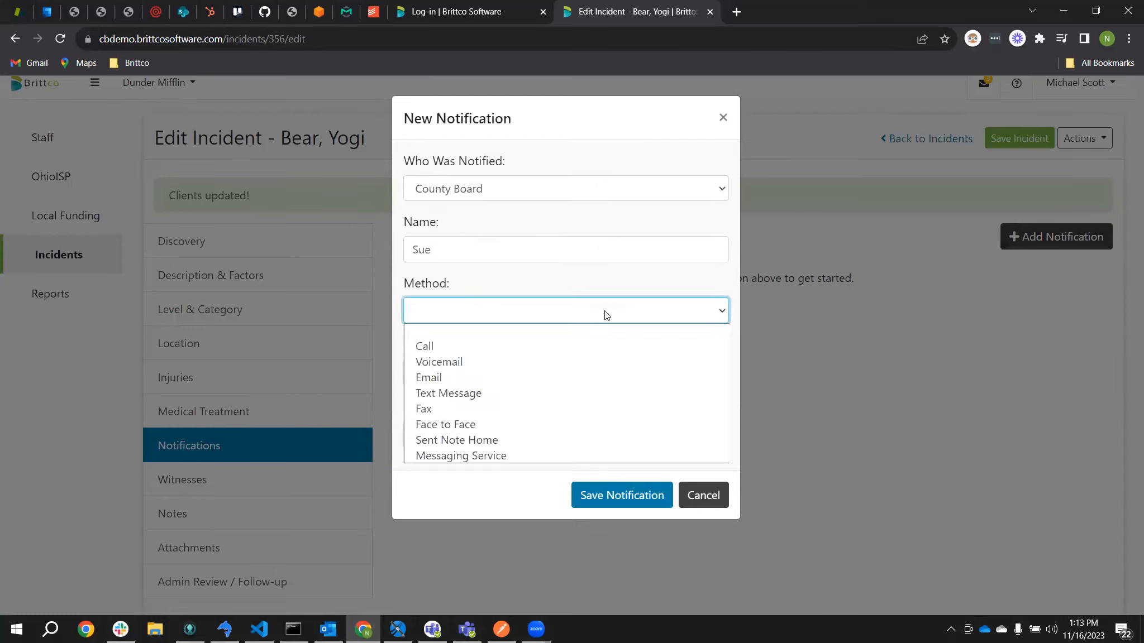
pyautogui.click(560, 361)
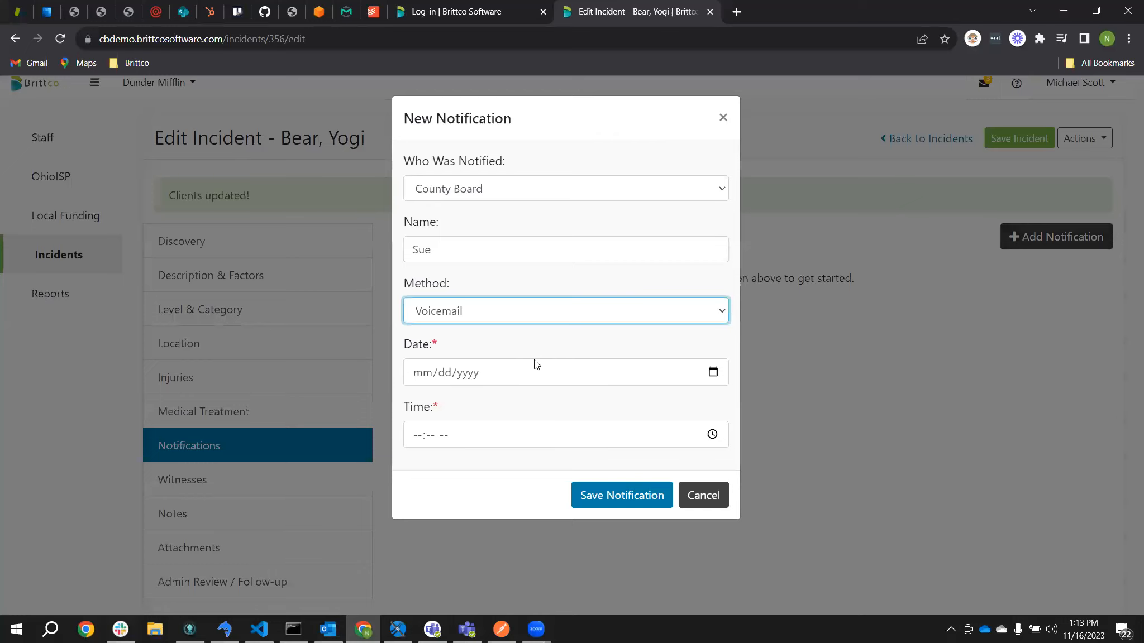
# Step: Set the notification's date to 11/15/2023 and time to 02:15 PM, and save the notification
pyautogui.click(713, 372)
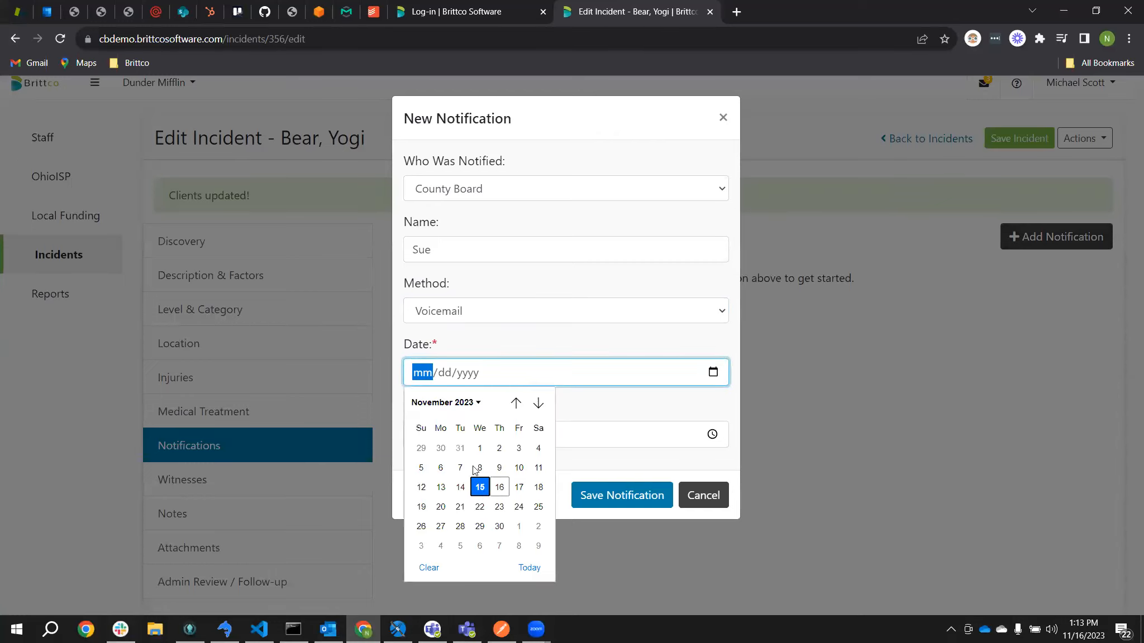
pyautogui.click(480, 487)
pyautogui.click(416, 436)
pyautogui.write('215p')
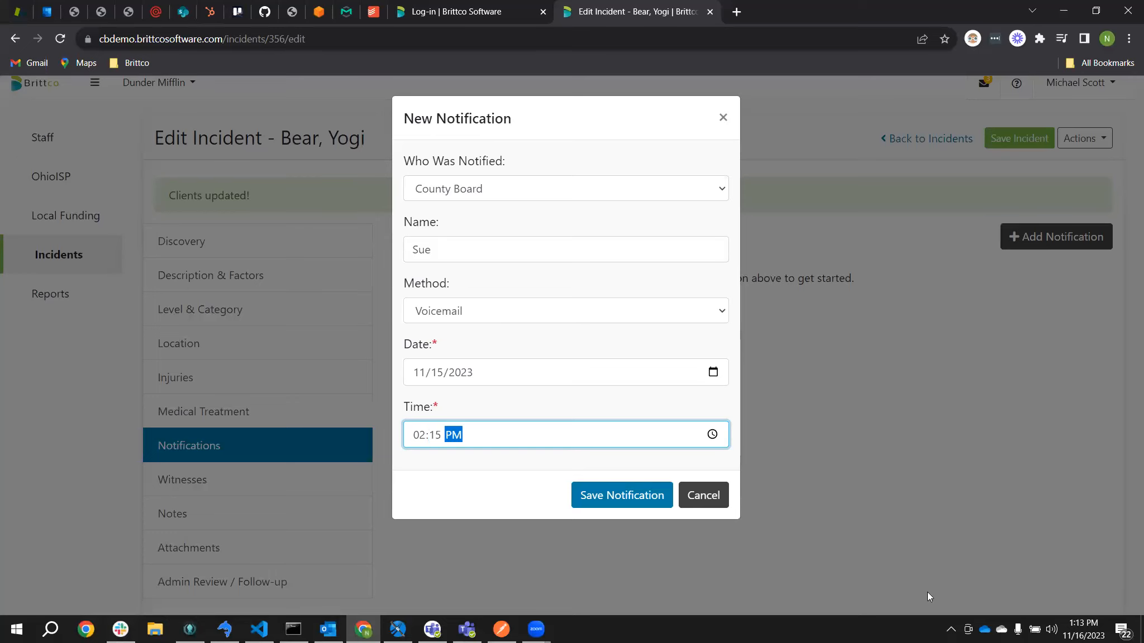
pyautogui.click(638, 506)
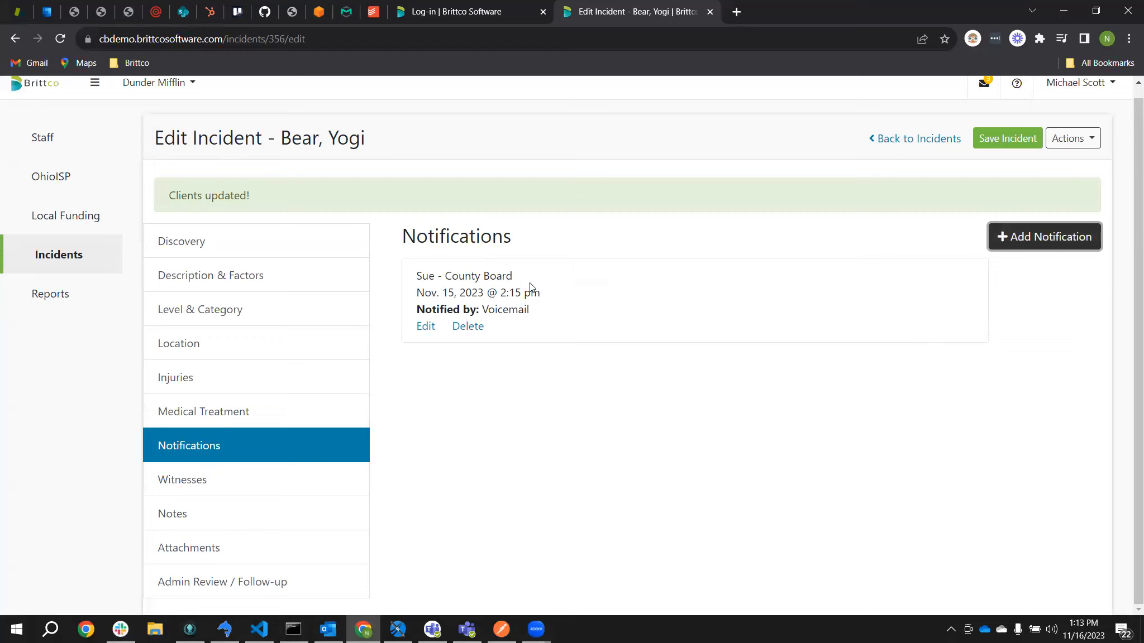
# Step: Examine the County Board notification's edit form and deletion confirmation, cancelling both without changing the notification
pyautogui.click(425, 329)
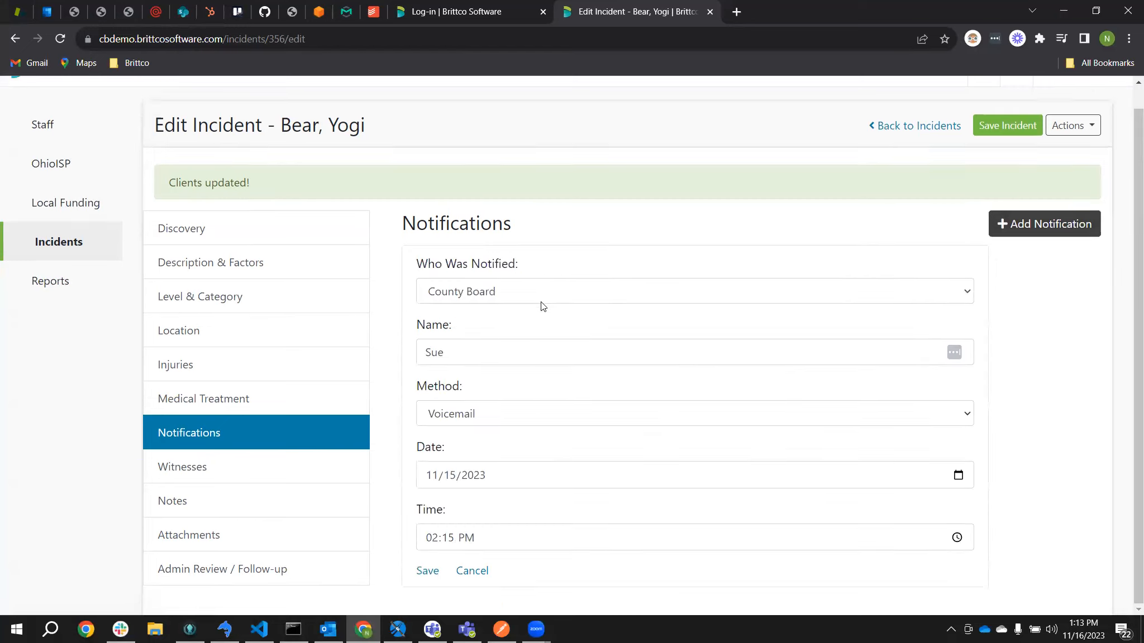
pyautogui.click(469, 570)
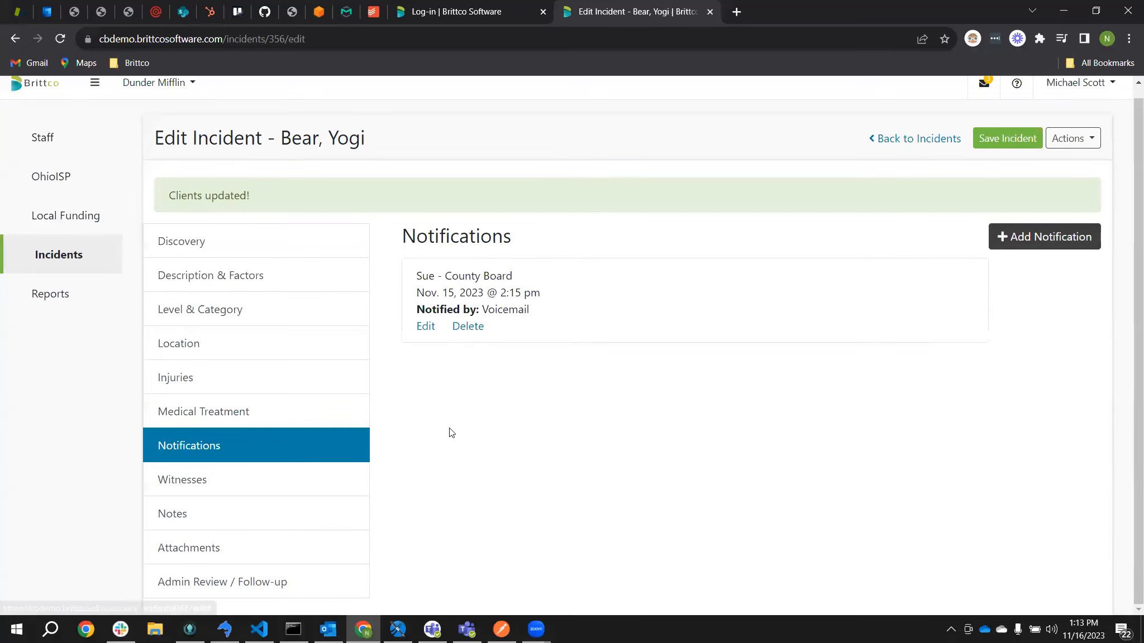
pyautogui.click(464, 327)
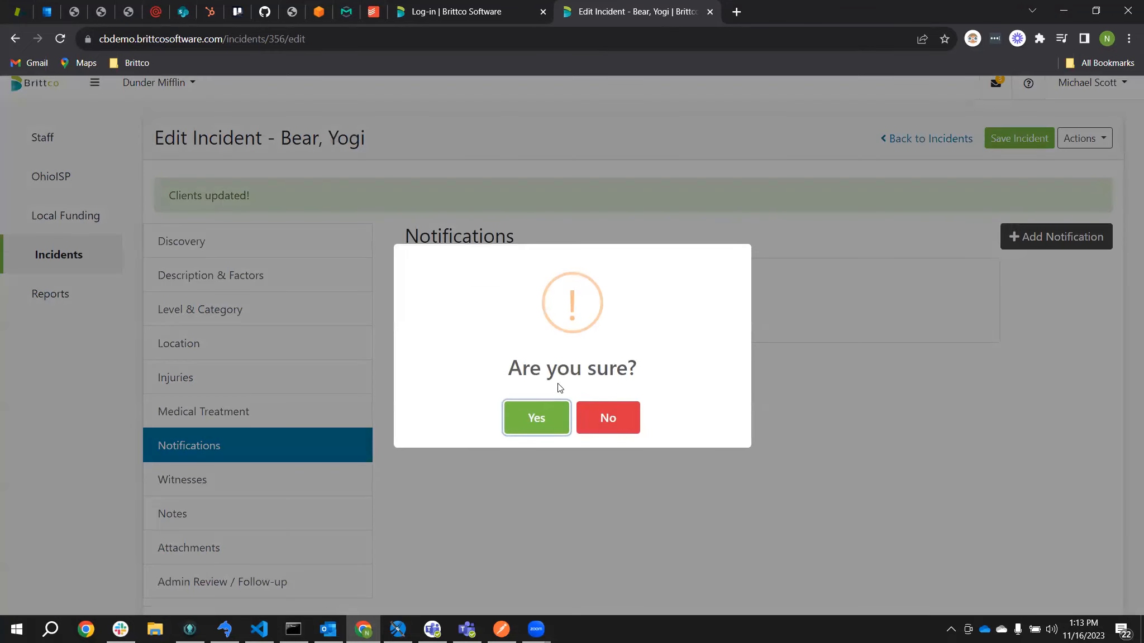
pyautogui.click(615, 423)
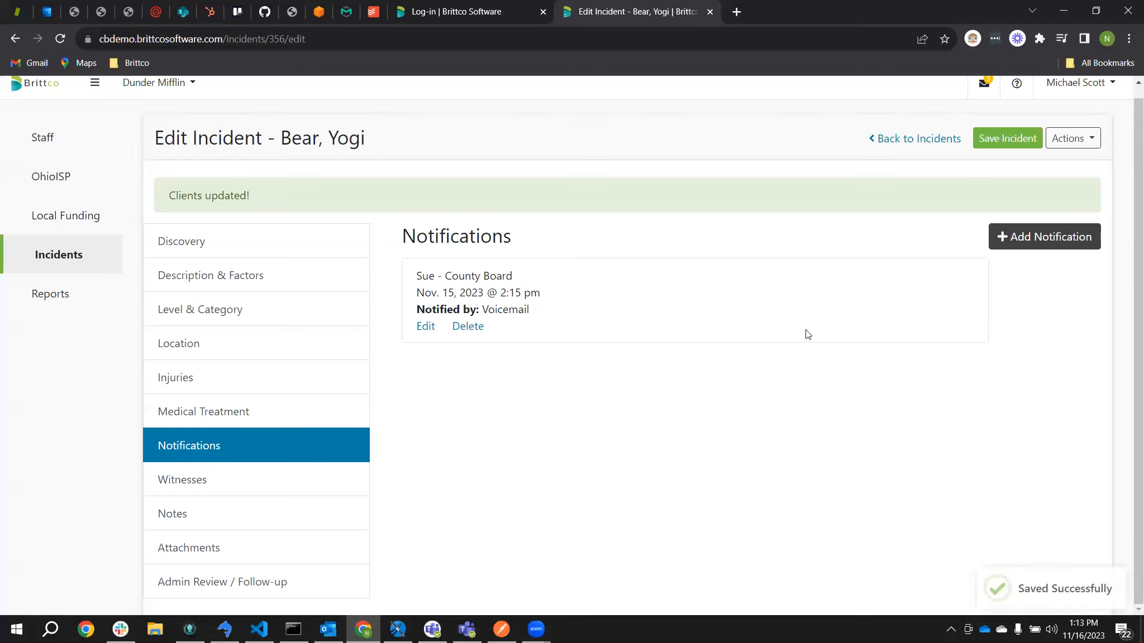
# Step: Open the Witnesses section and examine the new witness form's fields, cancelling without adding a witness
pyautogui.click(330, 469)
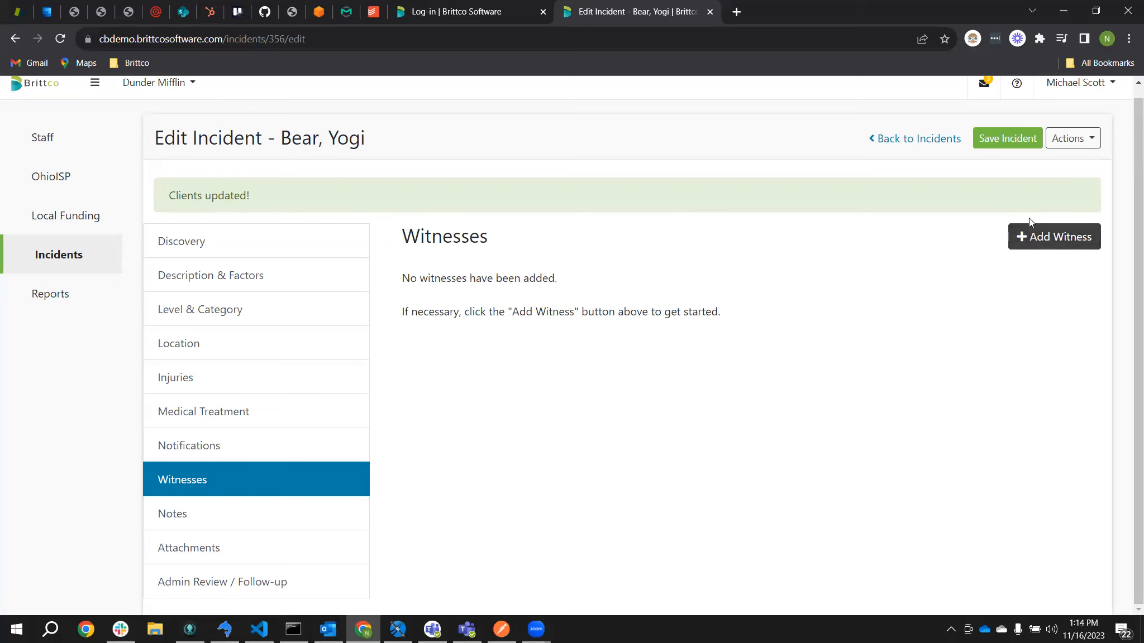
pyautogui.click(1051, 233)
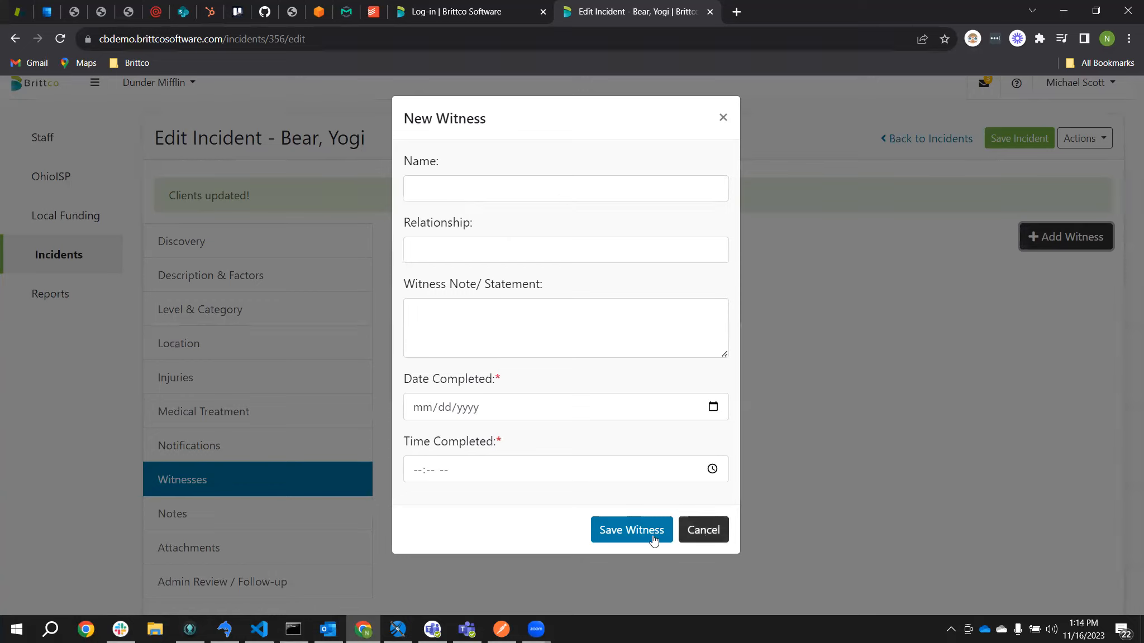
pyautogui.click(695, 530)
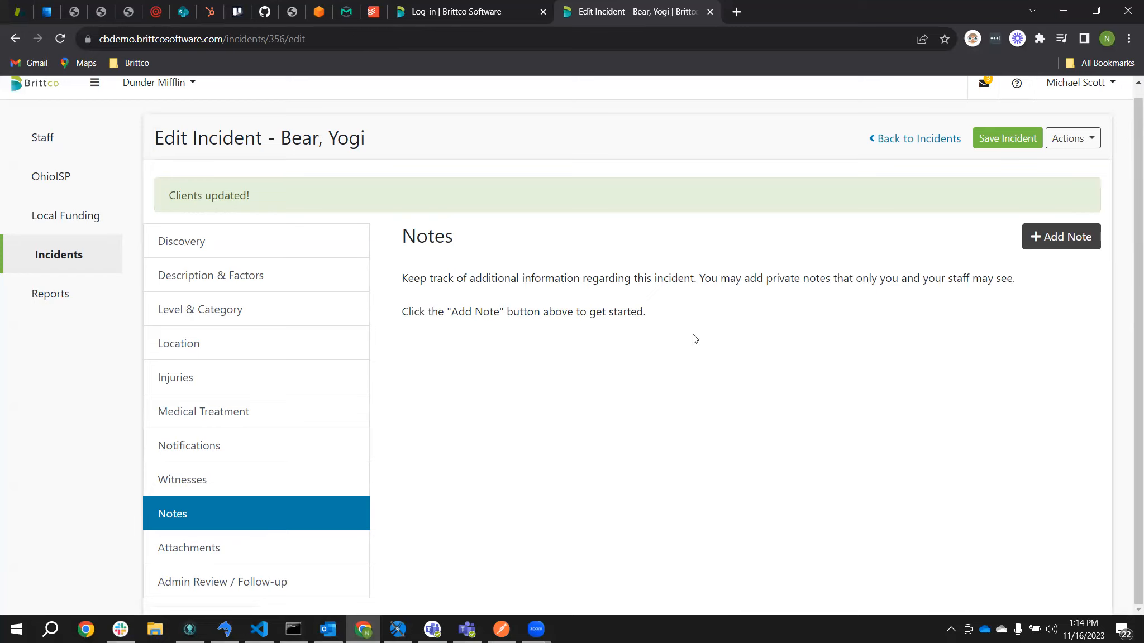
# Step: Examine the incident's new note form, switching its Private option on and off, and cancel without adding a note
pyautogui.click(1063, 243)
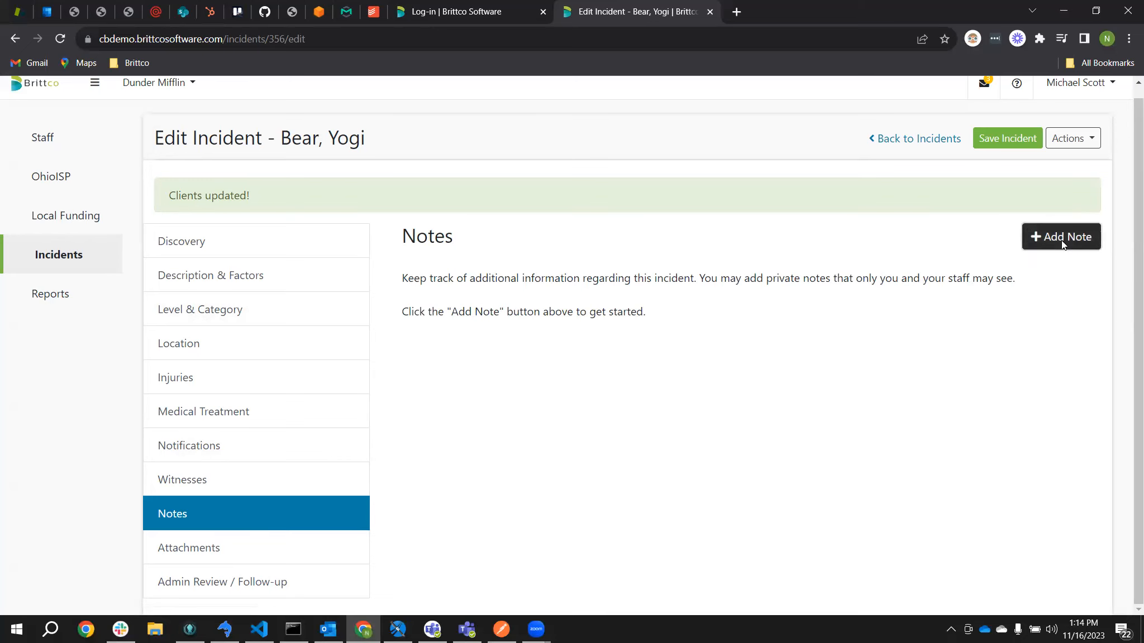
pyautogui.click(459, 182)
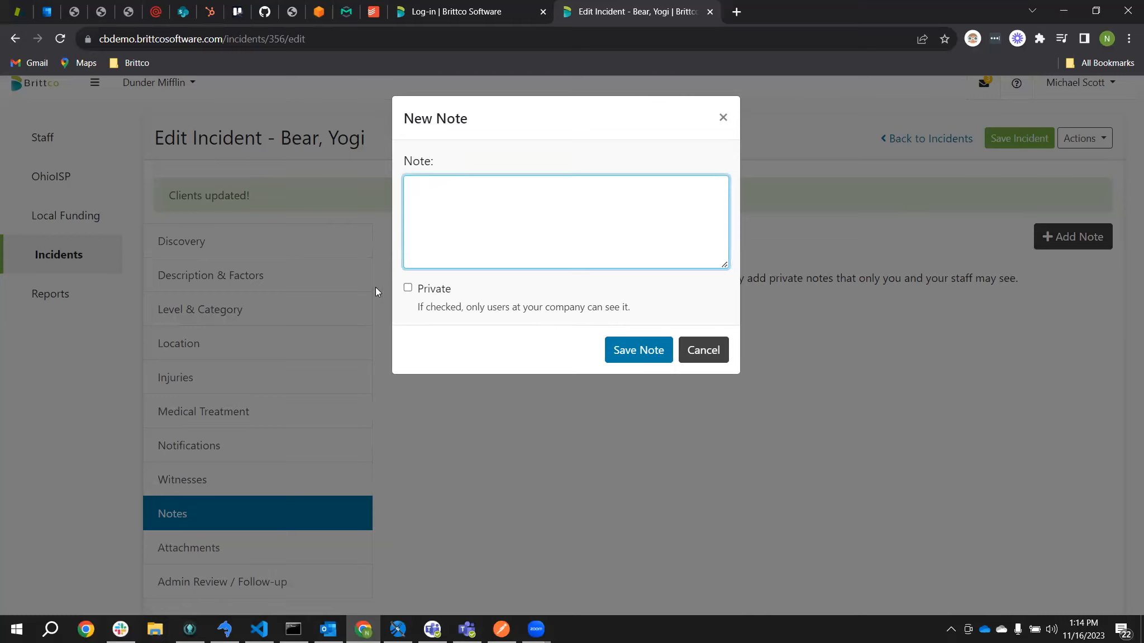
pyautogui.click(408, 288)
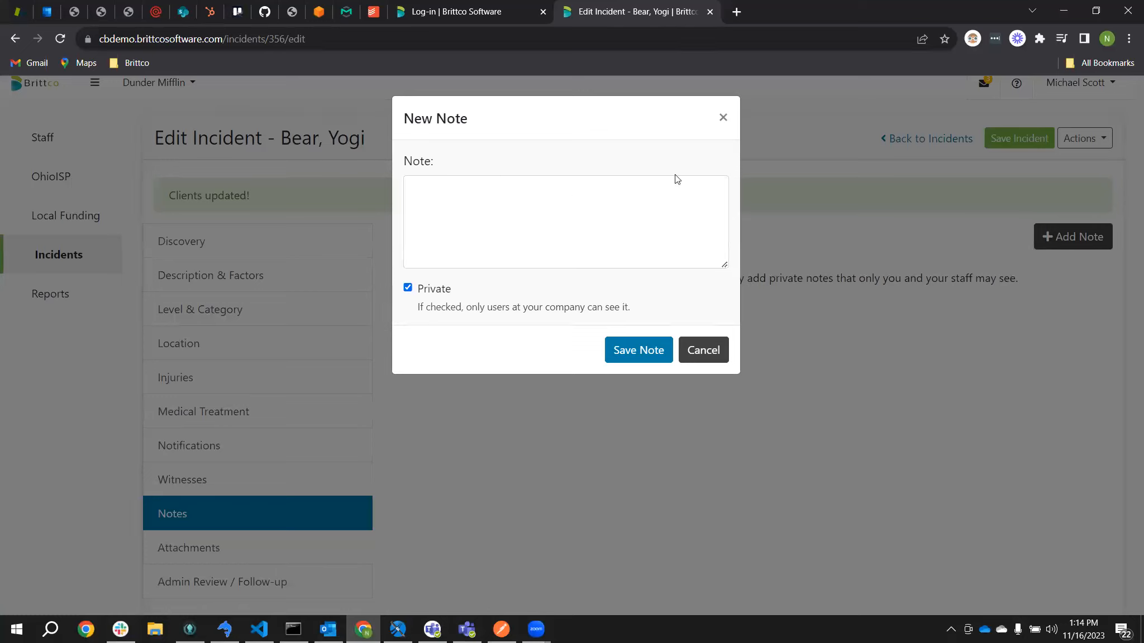
pyautogui.click(407, 288)
pyautogui.click(680, 370)
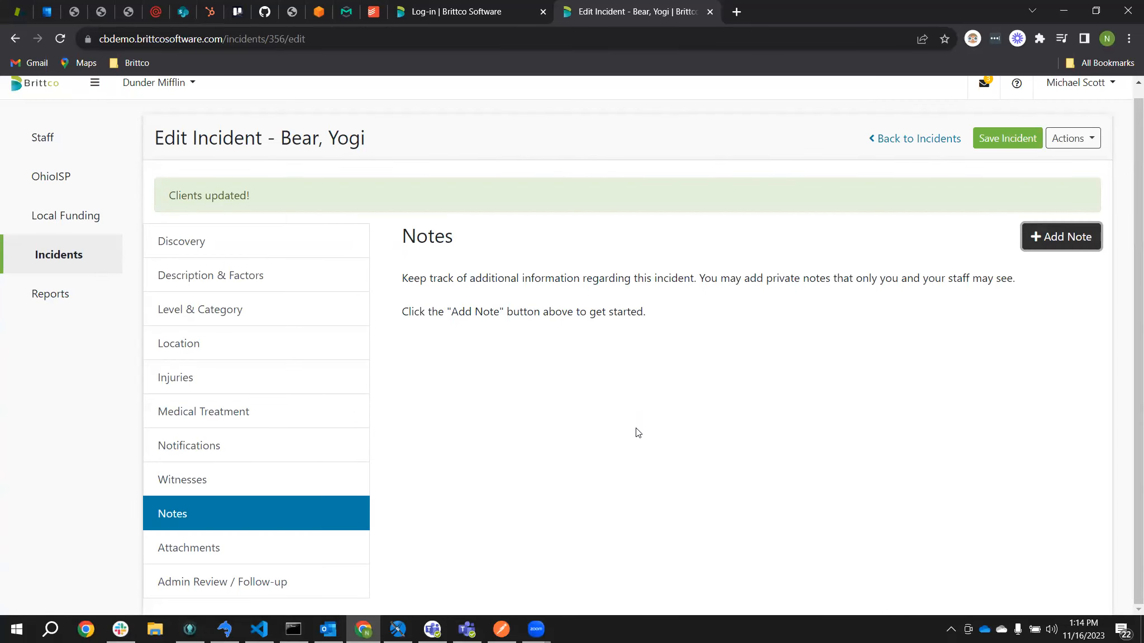
# Step: Open the Attachments section and view the file selection dialog, cancelling without choosing a file
pyautogui.click(332, 549)
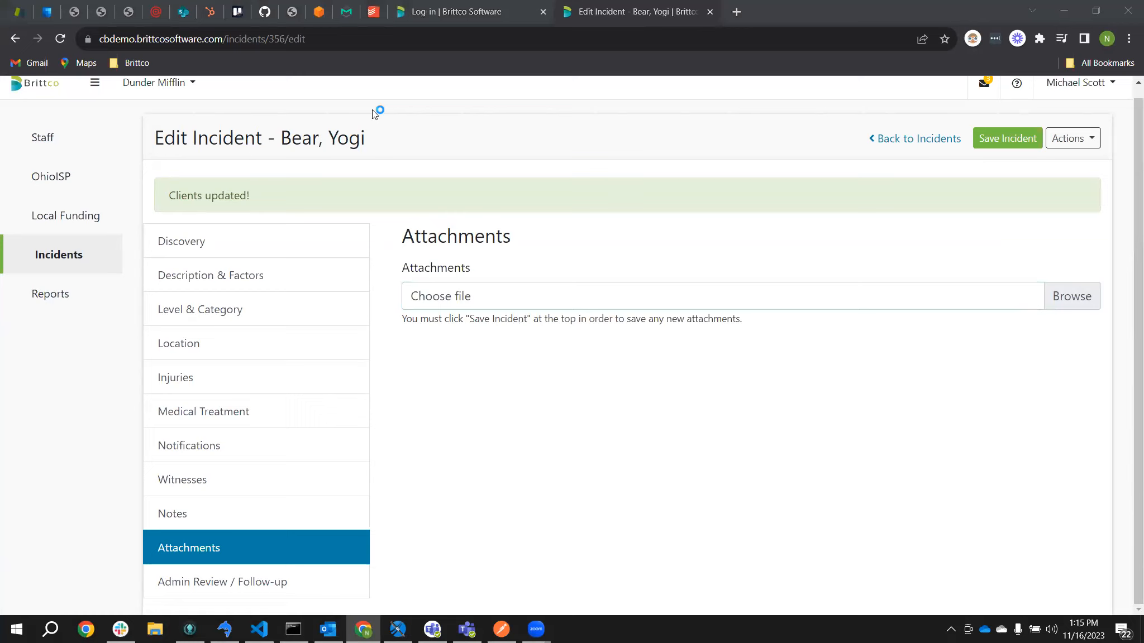
pyautogui.click(670, 295)
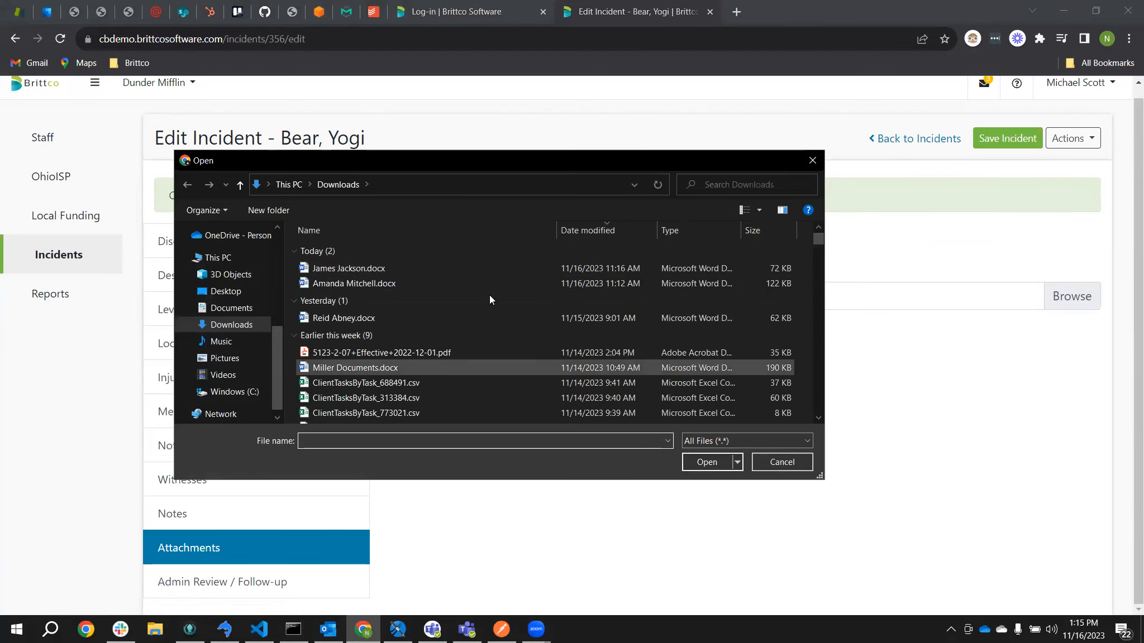
pyautogui.click(781, 463)
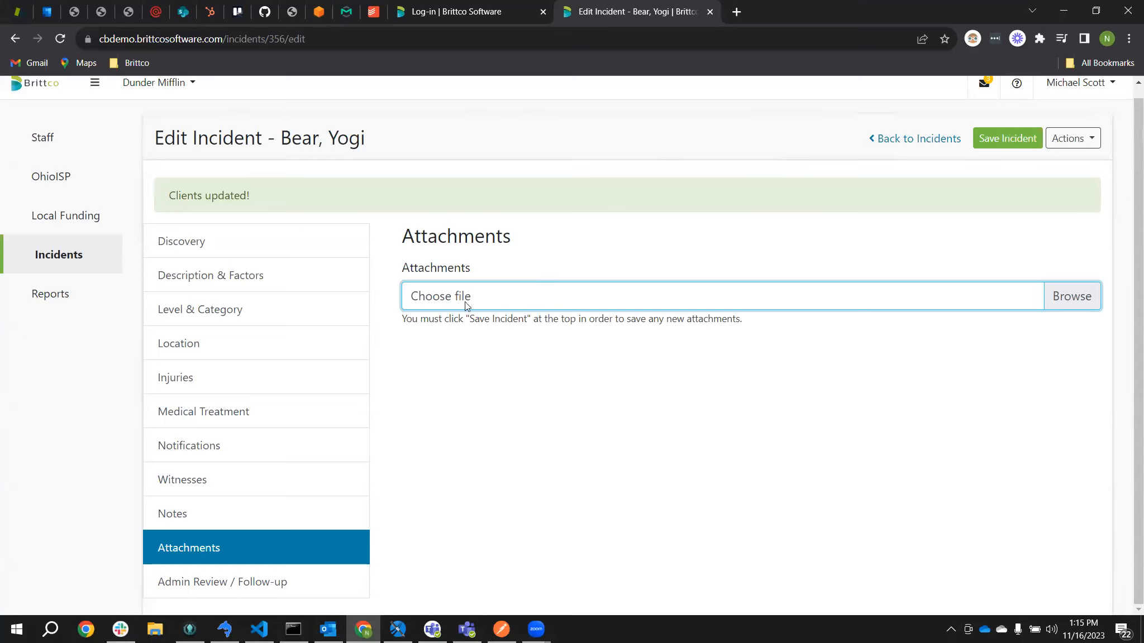
# Step: Examine the Preventative Measures, Administrative Action and Additional Information fields in the Admin Review / Follow-up section
pyautogui.click(263, 582)
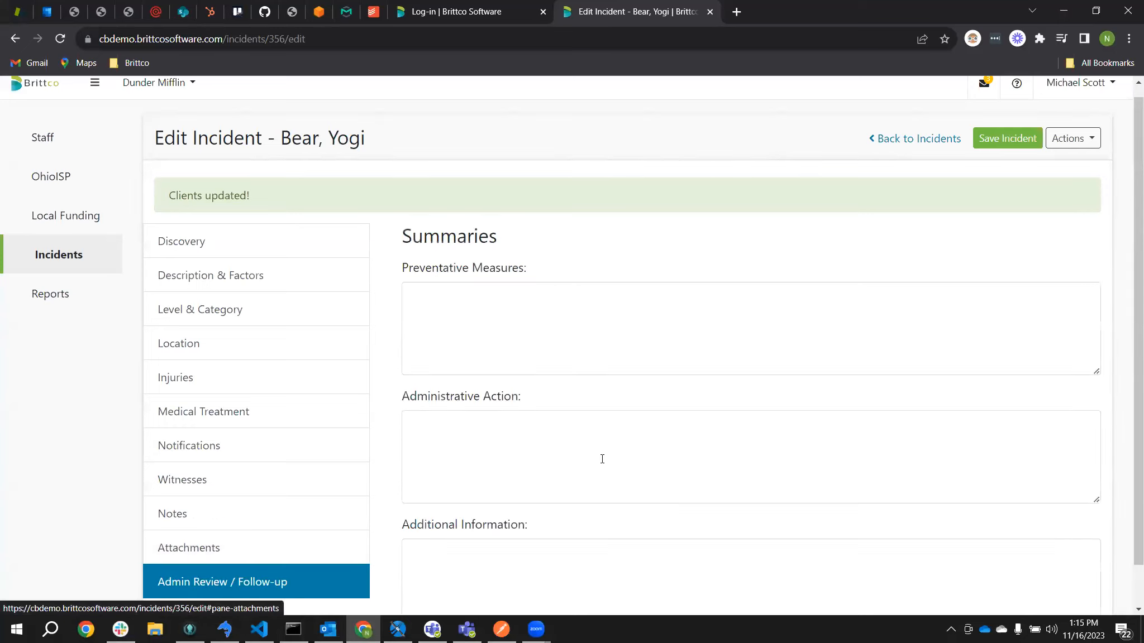
pyautogui.scroll(-1, 615, 391)
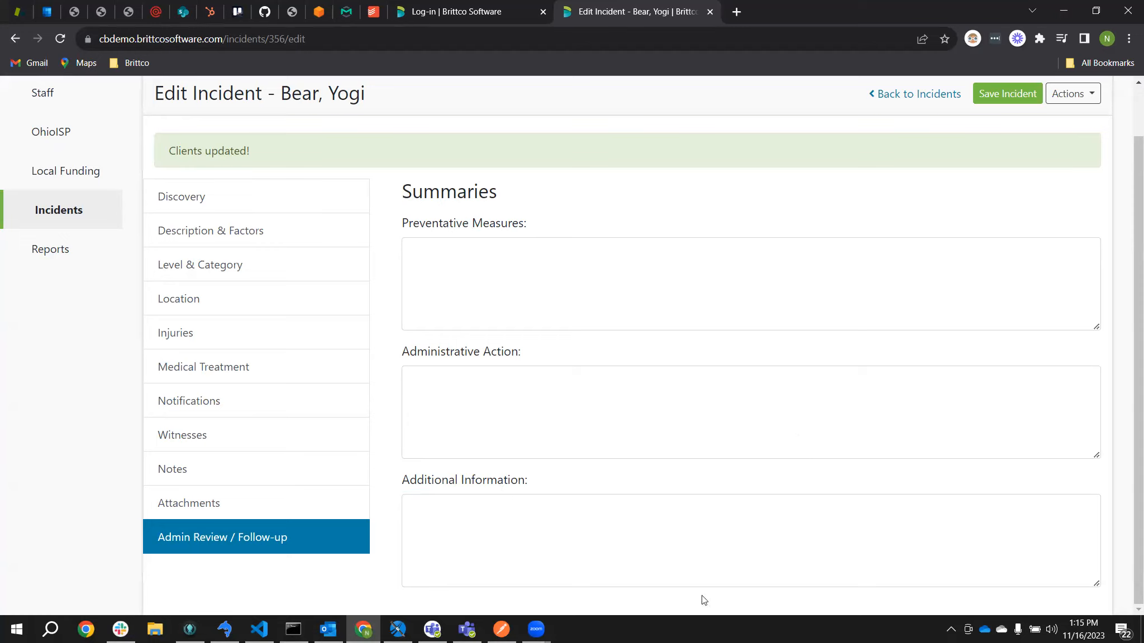
pyautogui.scroll(1, 574, 463)
pyautogui.scroll(-1, 592, 449)
# Step: Return to the incident's Discovery section and save the incident
pyautogui.click(288, 198)
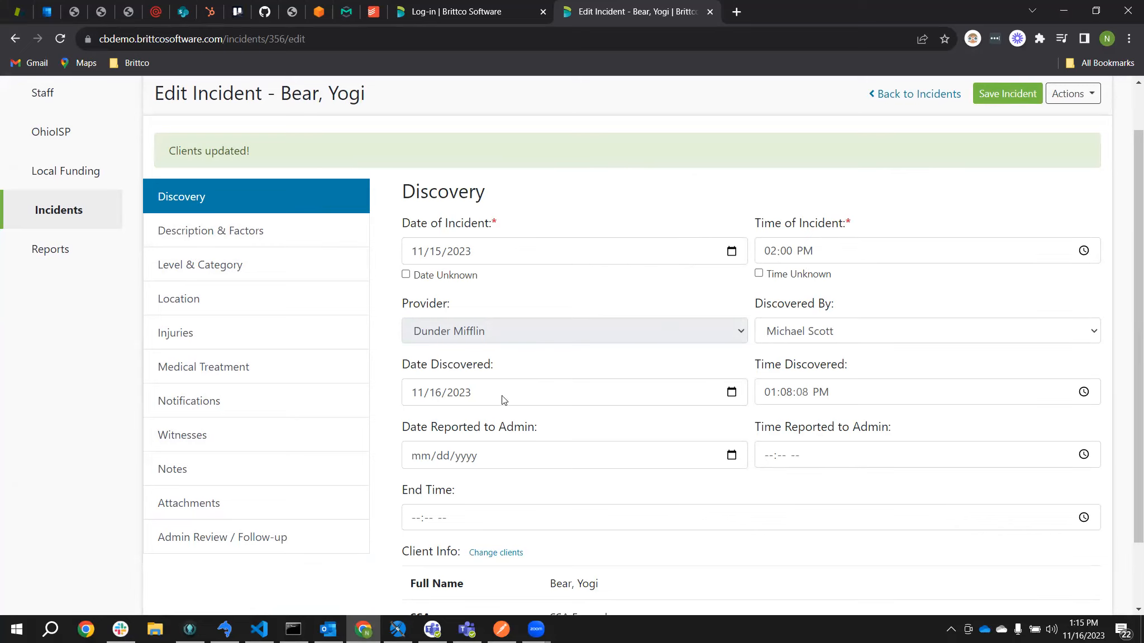
pyautogui.scroll(1, 665, 382)
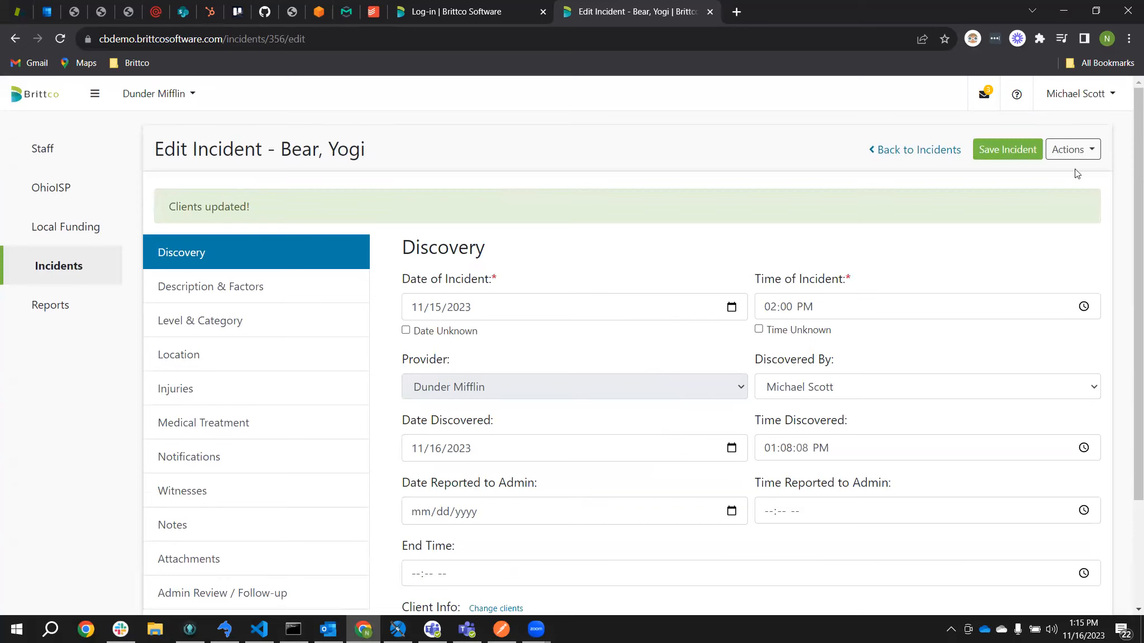
pyautogui.click(1024, 157)
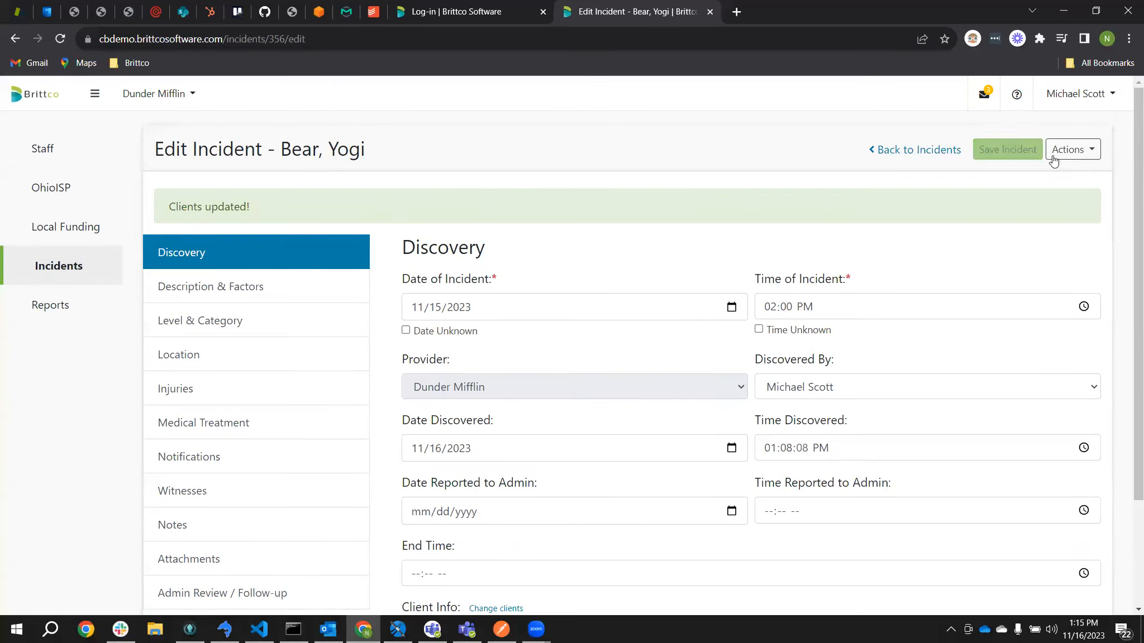
# Step: Read the confirmation for submitting the incident to the County Board and close it without submitting
pyautogui.click(1083, 161)
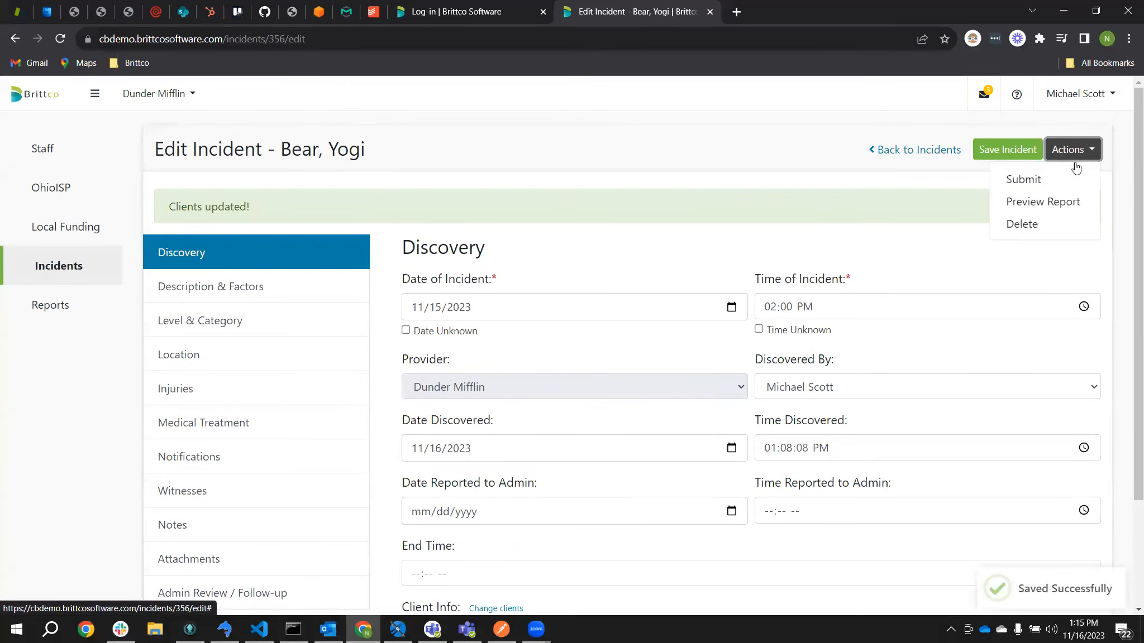
pyautogui.click(1038, 180)
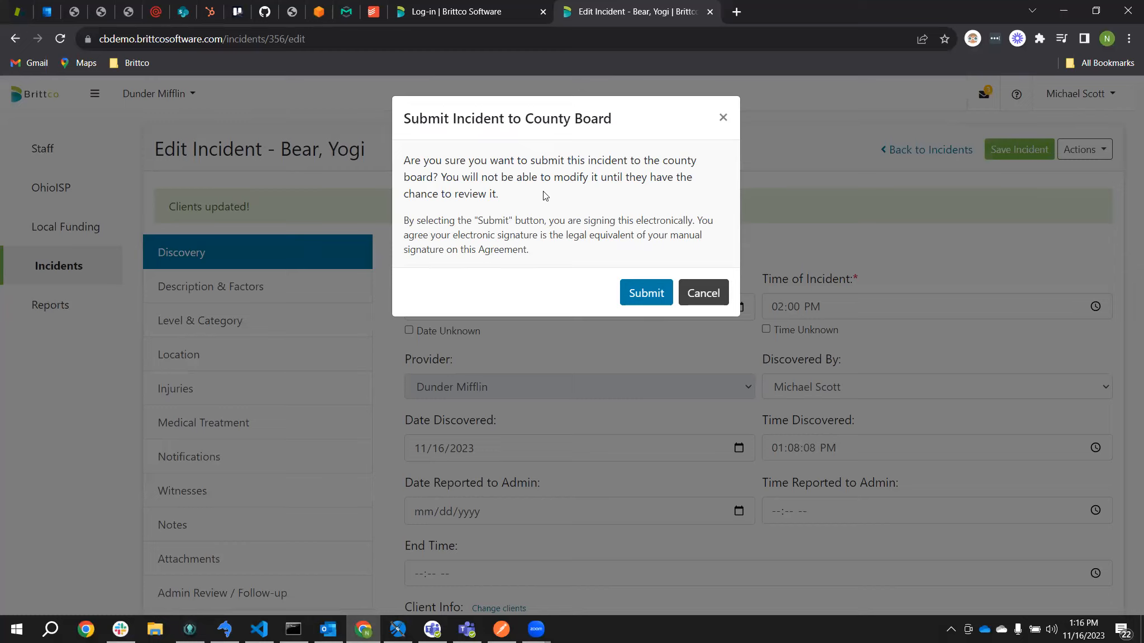
pyautogui.click(723, 118)
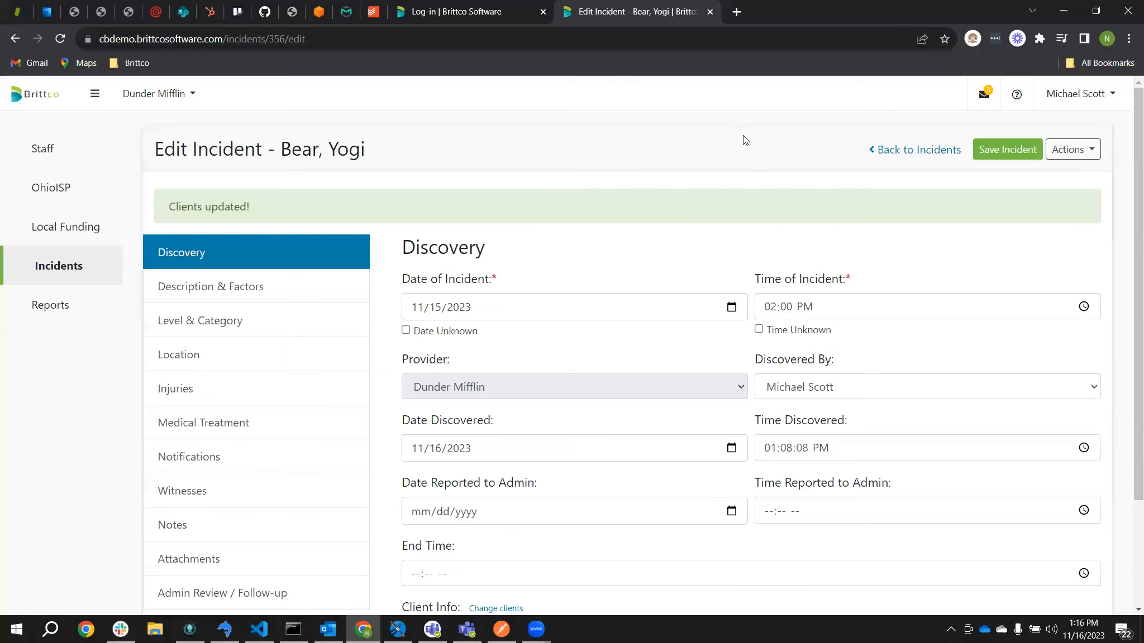
# Step: Submit the incident to the County Board, confirming the electronic signature
pyautogui.click(1083, 151)
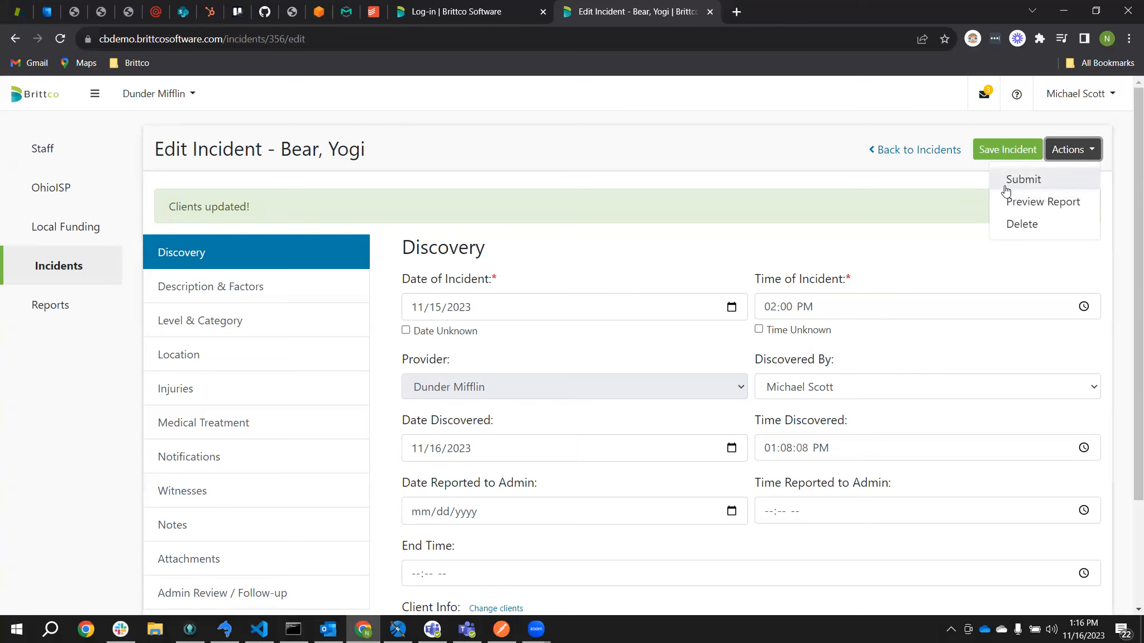
pyautogui.click(1036, 181)
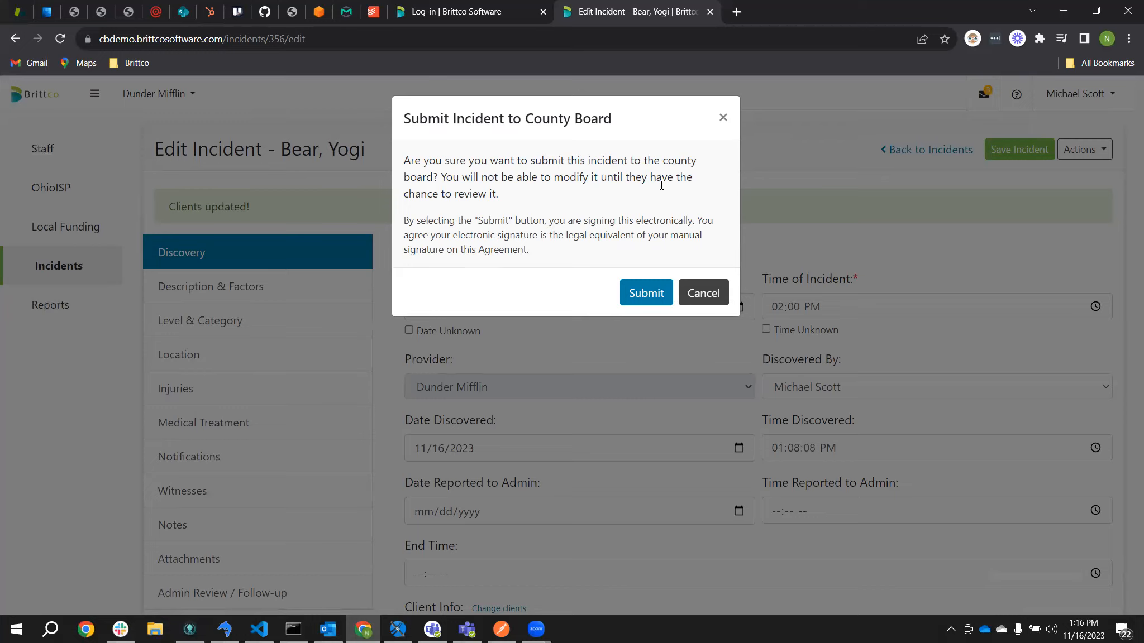
pyautogui.click(647, 295)
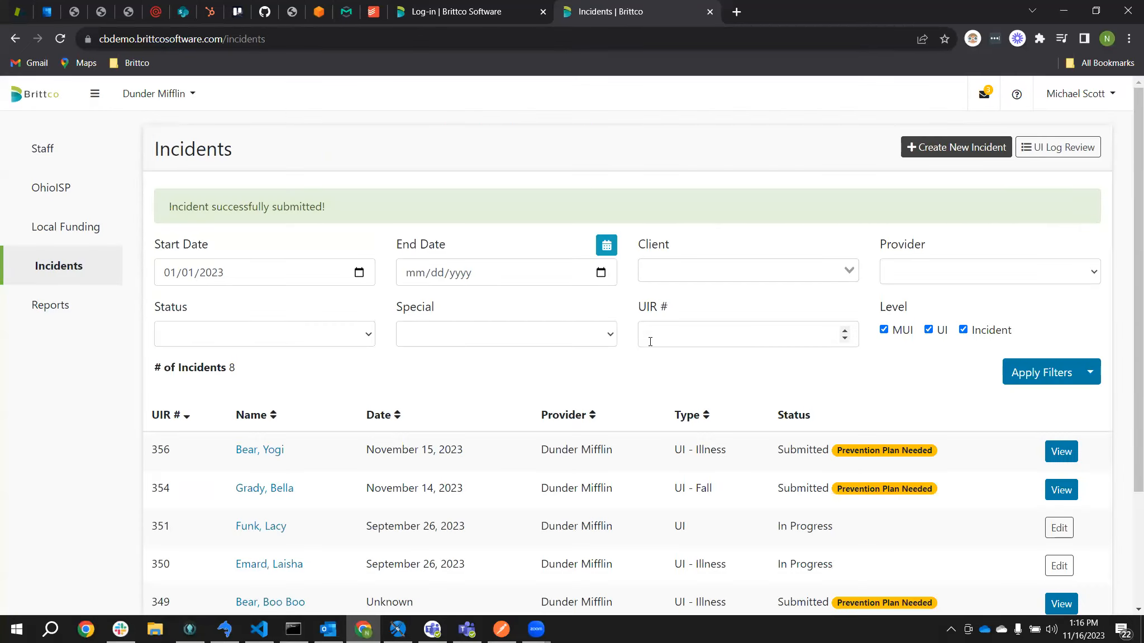
# Step: Check the status of the newly submitted incident in the incidents list
pyautogui.scroll(-1, 707, 359)
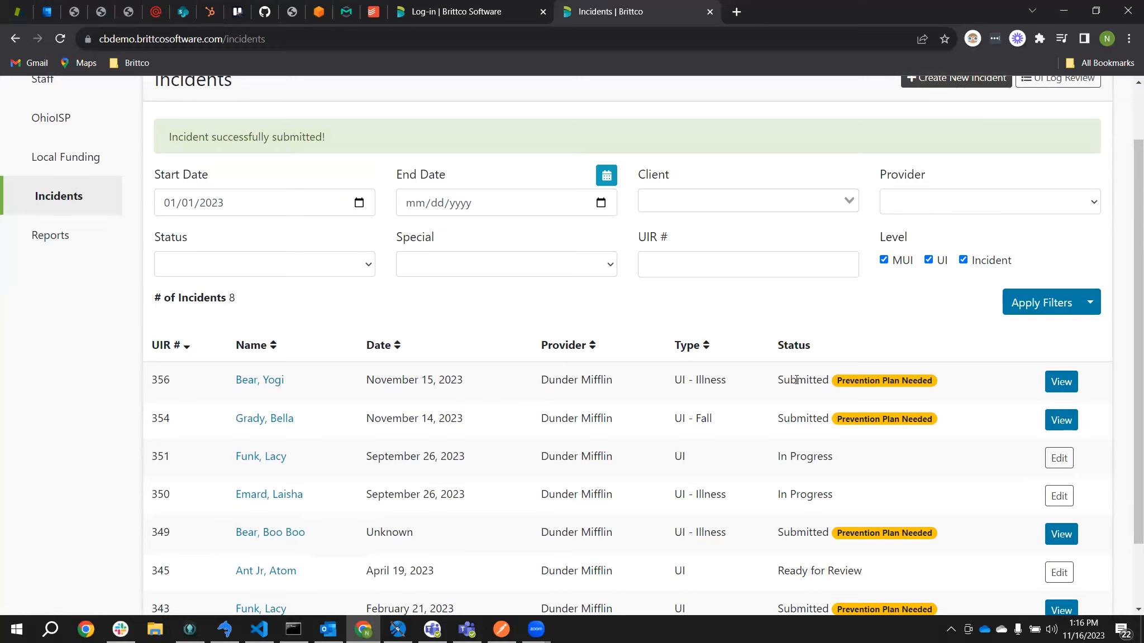
pyautogui.moveTo(778, 381); pyautogui.dragTo(830, 379)
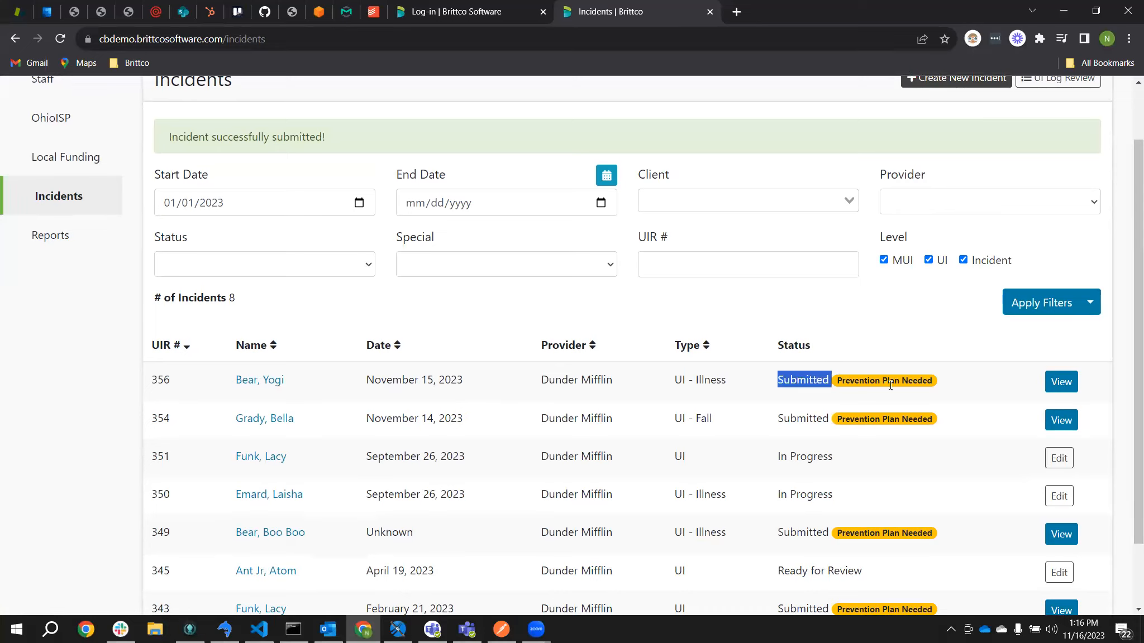
pyautogui.click(952, 383)
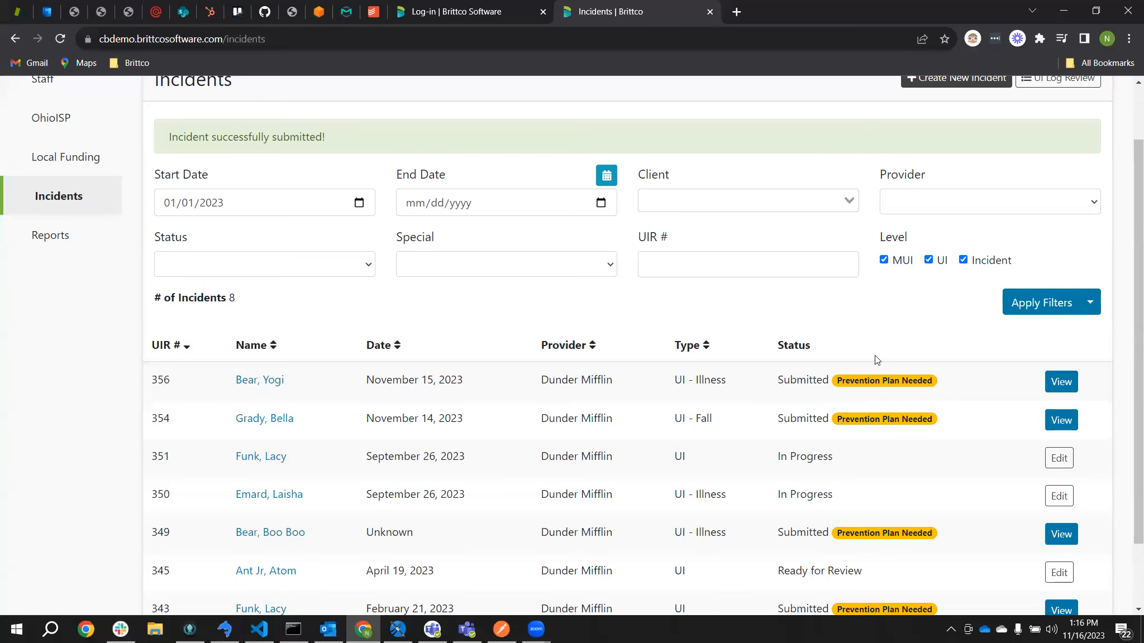
# Step: View the submitted incident's report and review all its sections, from Discovery through Signature and Recent Activity
pyautogui.click(1061, 381)
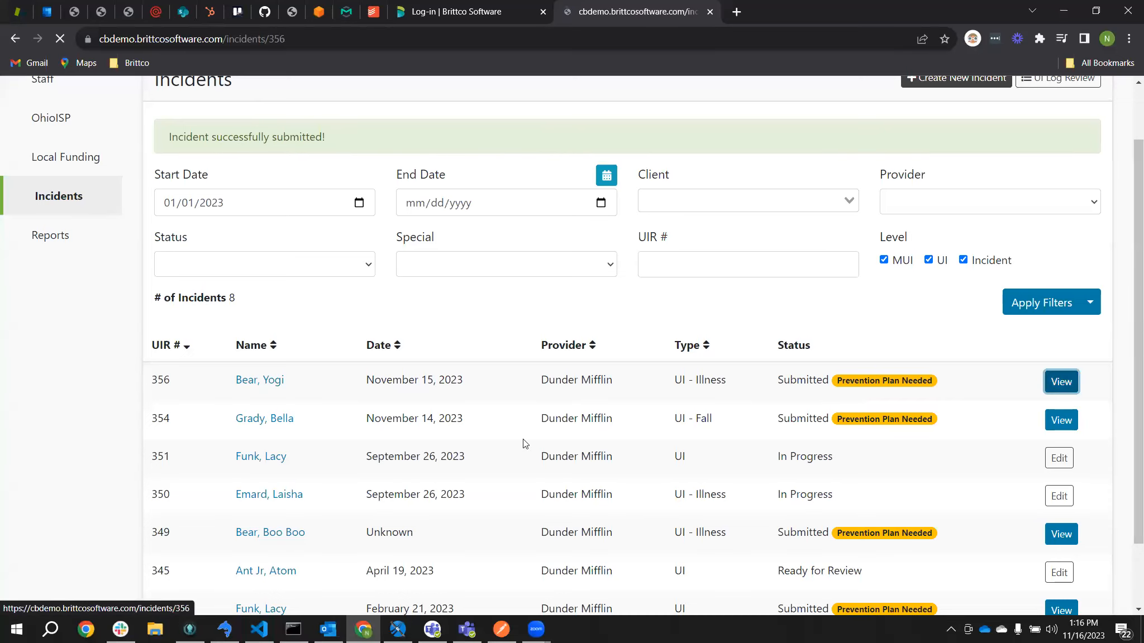
pyautogui.scroll(-1, 614, 313)
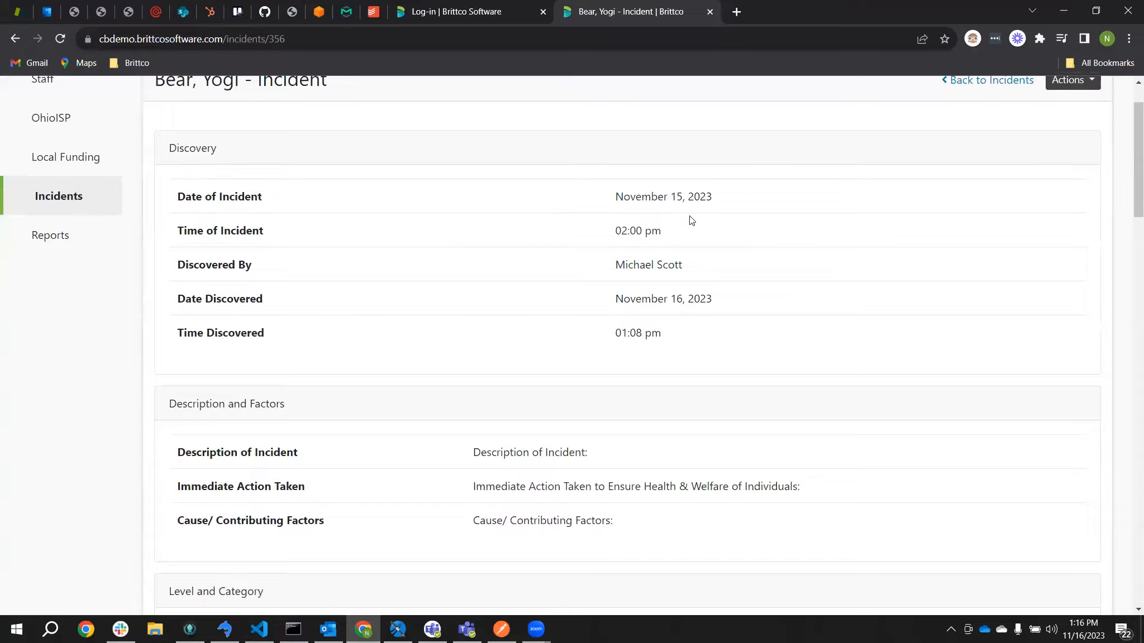
pyautogui.scroll(-8, 690, 220)
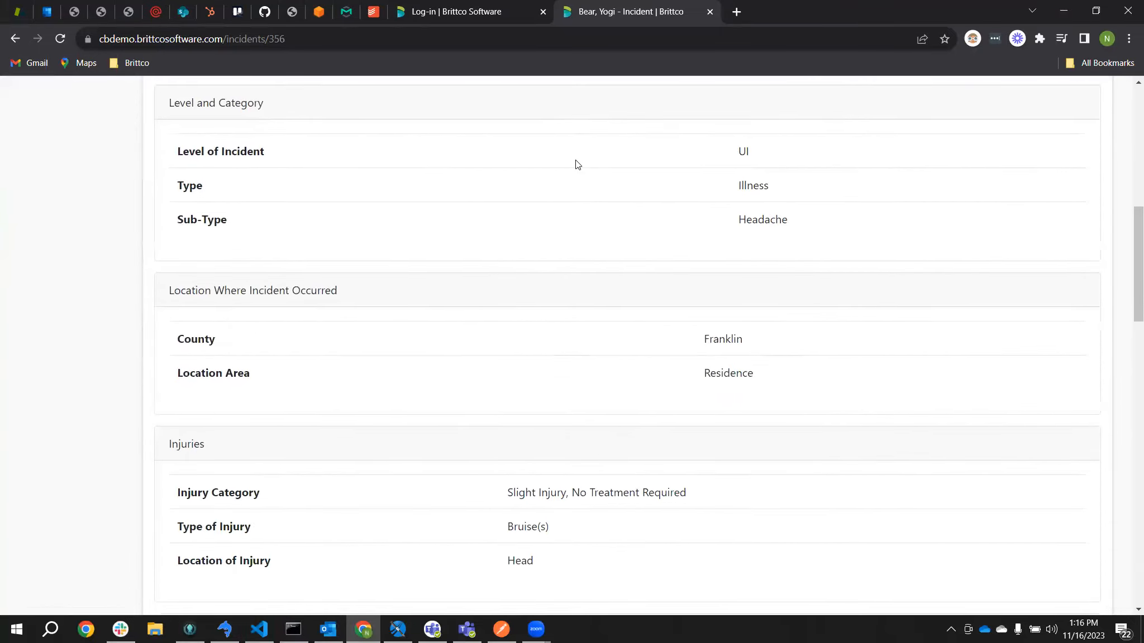
pyautogui.scroll(-8, 577, 164)
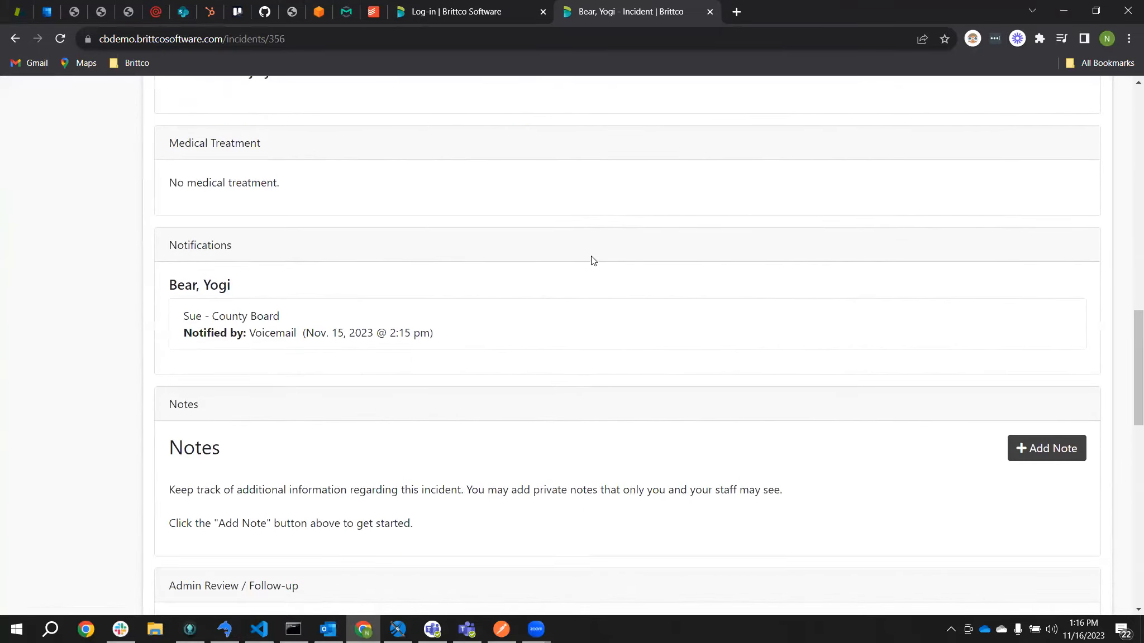
pyautogui.scroll(-7, 591, 260)
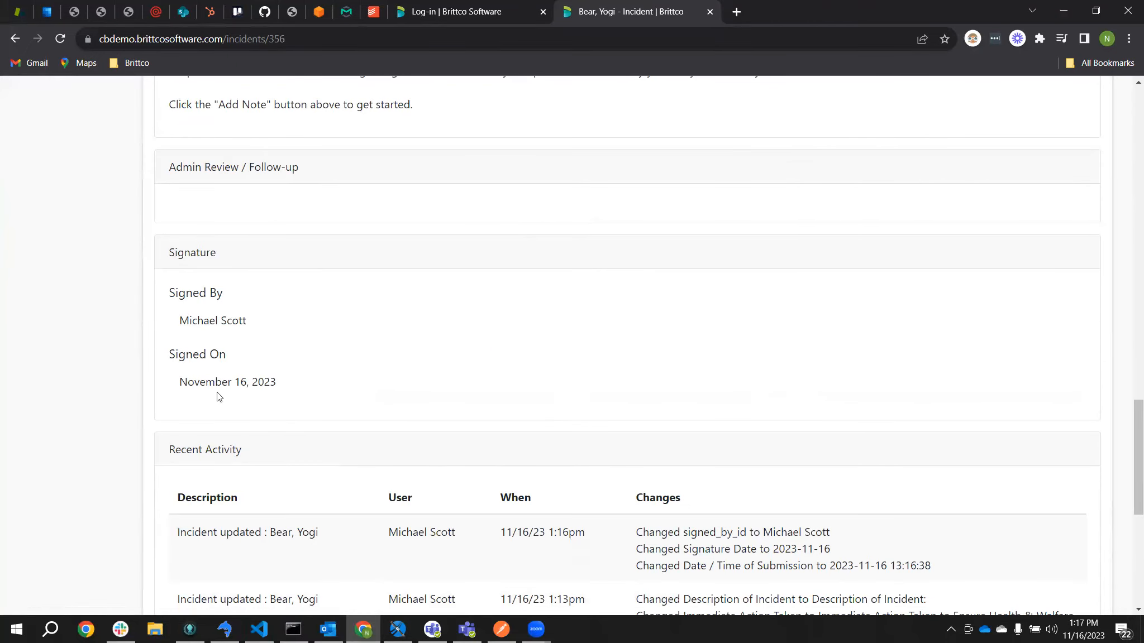
pyautogui.scroll(-6, 374, 379)
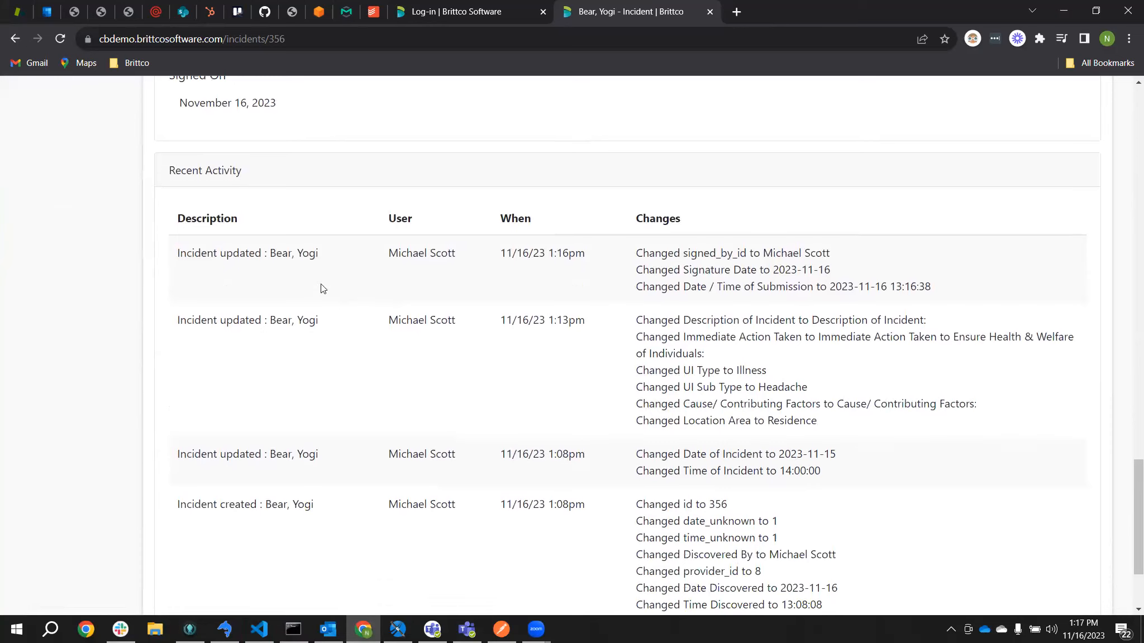
pyautogui.scroll(-1, 826, 240)
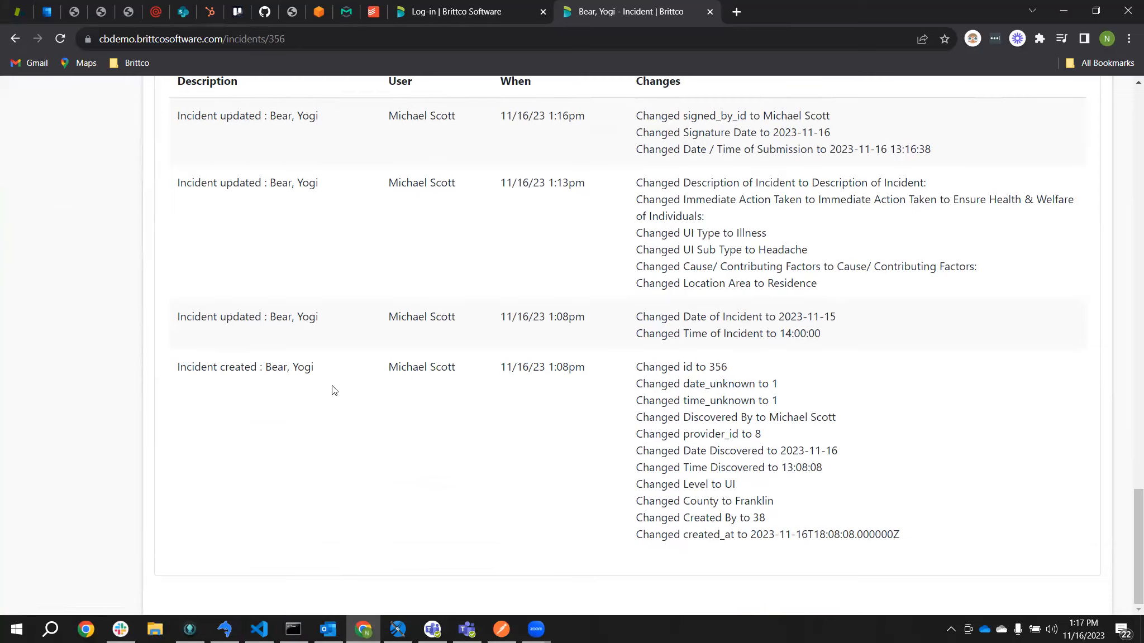
# Step: Read the incident's Recent Activity entries for who made each change and when, and return to the Discovery section
pyautogui.moveTo(397, 367); pyautogui.dragTo(503, 369)
pyautogui.click(503, 368)
pyautogui.scroll(2, 428, 354)
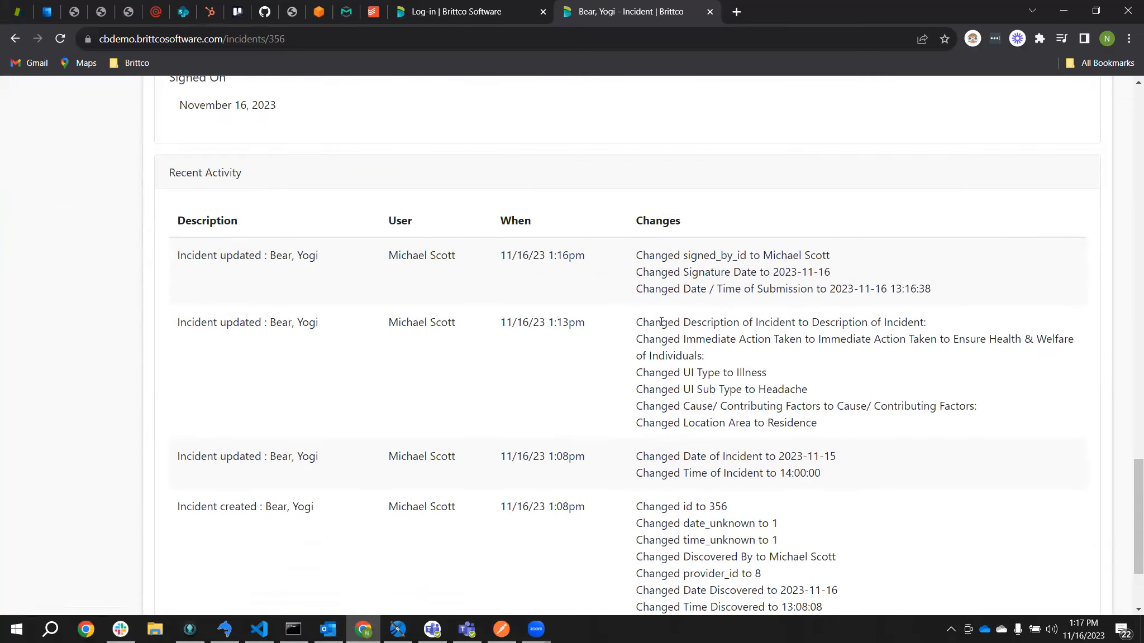
pyautogui.scroll(1, 660, 323)
pyautogui.scroll(9, 677, 376)
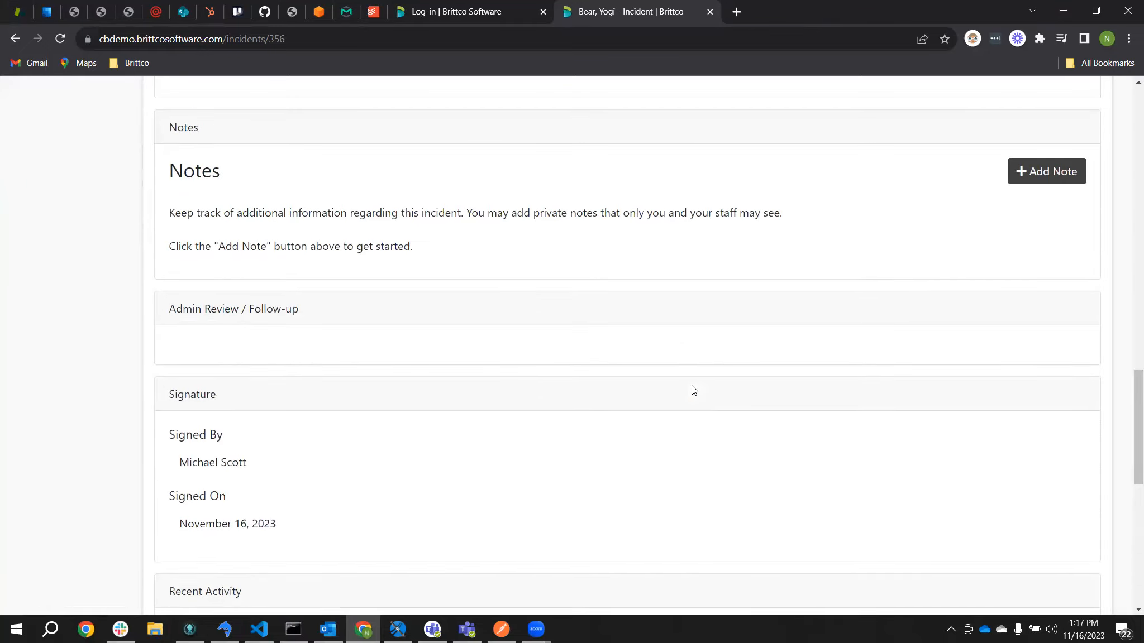
pyautogui.scroll(12, 694, 397)
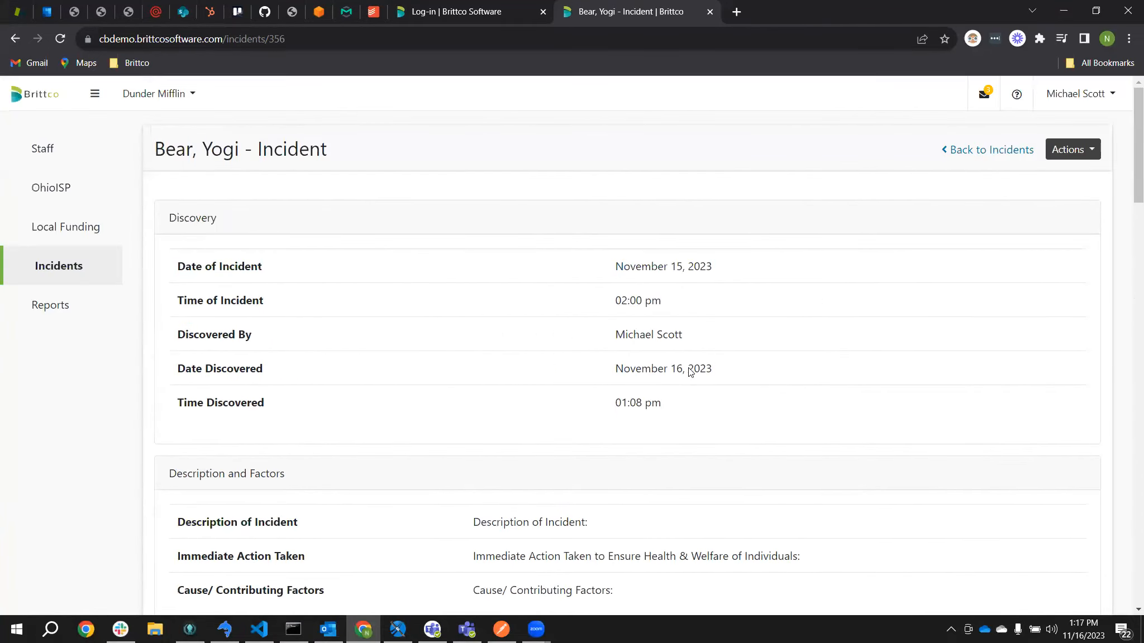
# Step: View the incident's UI/MUI Report Form PDF and review it from the individual's details to the administrator signature
pyautogui.click(1079, 150)
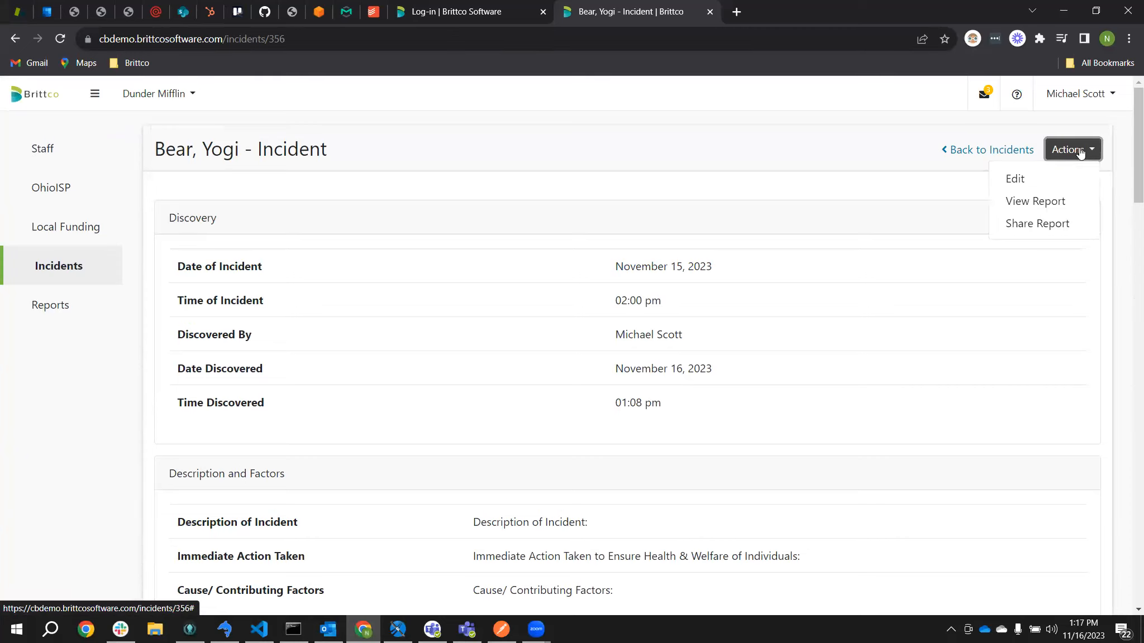
pyautogui.click(1030, 203)
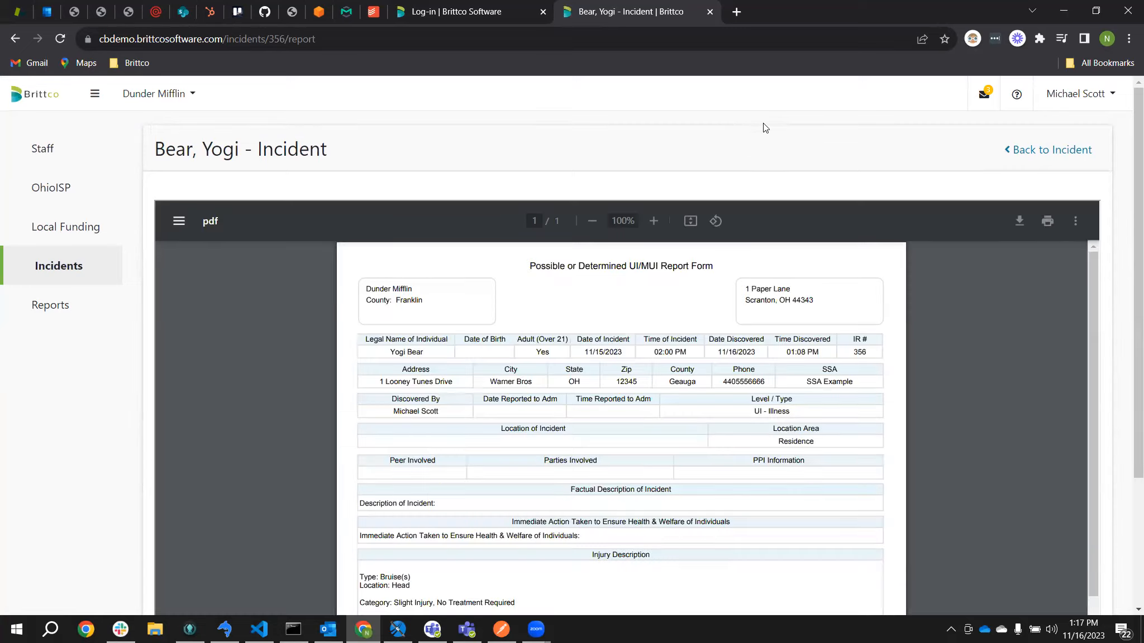
pyautogui.scroll(-1, 804, 108)
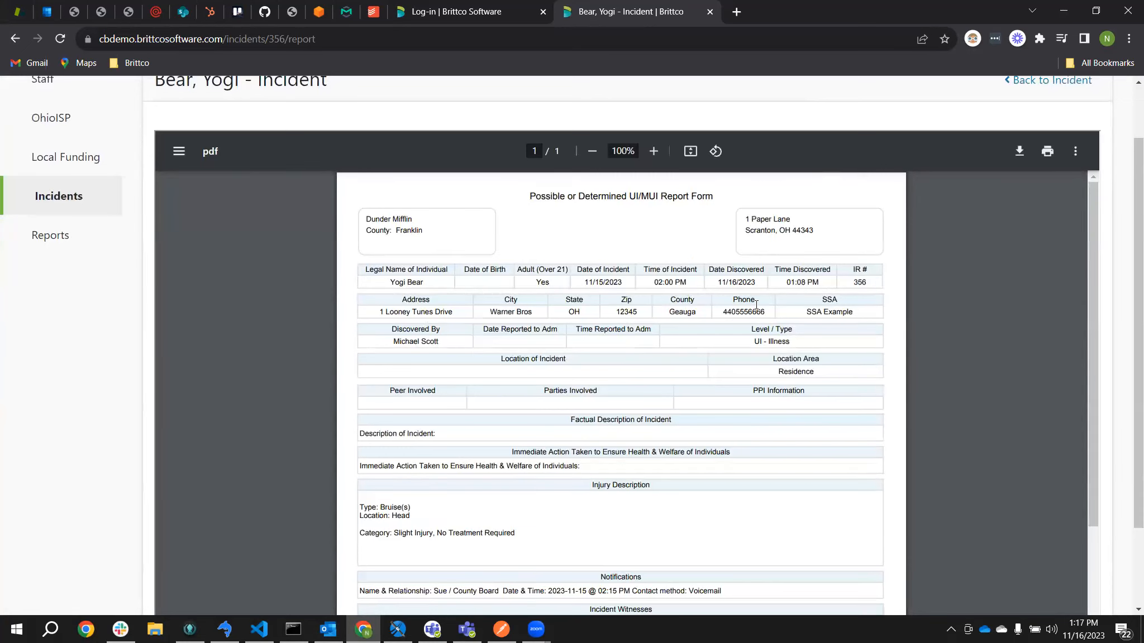
pyautogui.scroll(-6, 756, 304)
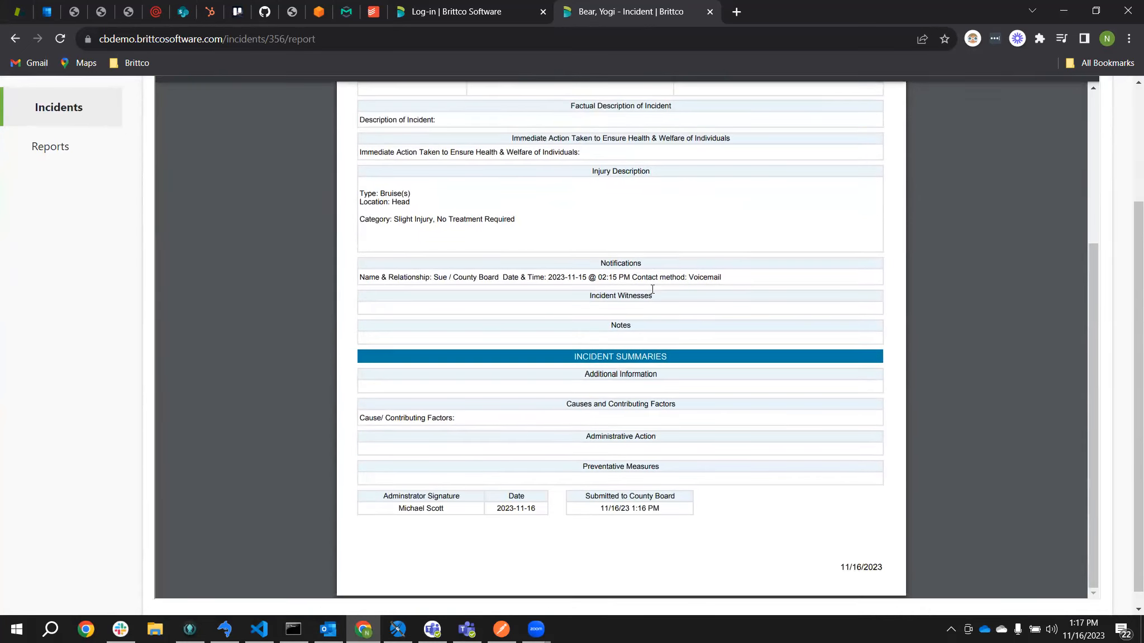
pyautogui.scroll(4, 709, 425)
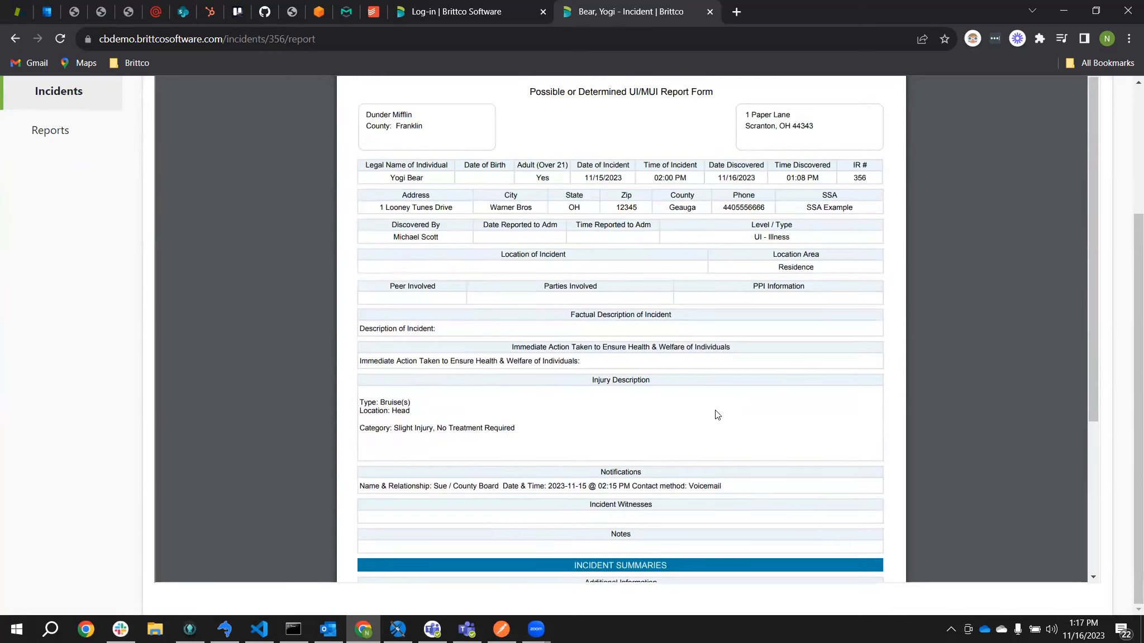
pyautogui.scroll(3, 717, 414)
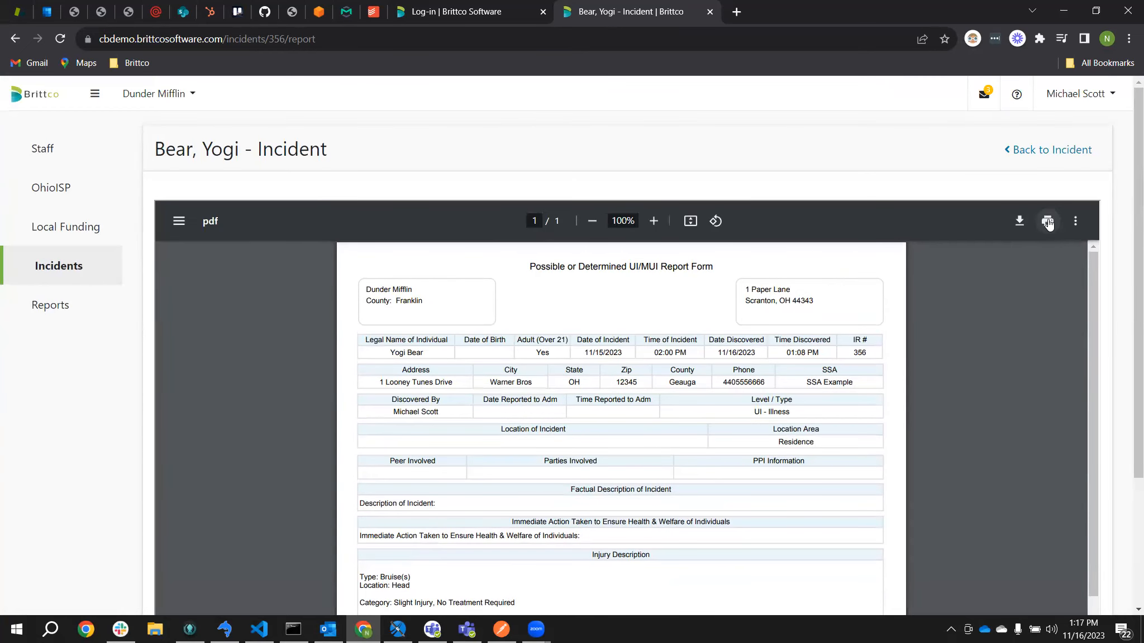
# Step: Return to the incident, look at the email options for sharing its report, and cancel without sending
pyautogui.click(1080, 151)
pyautogui.click(1081, 157)
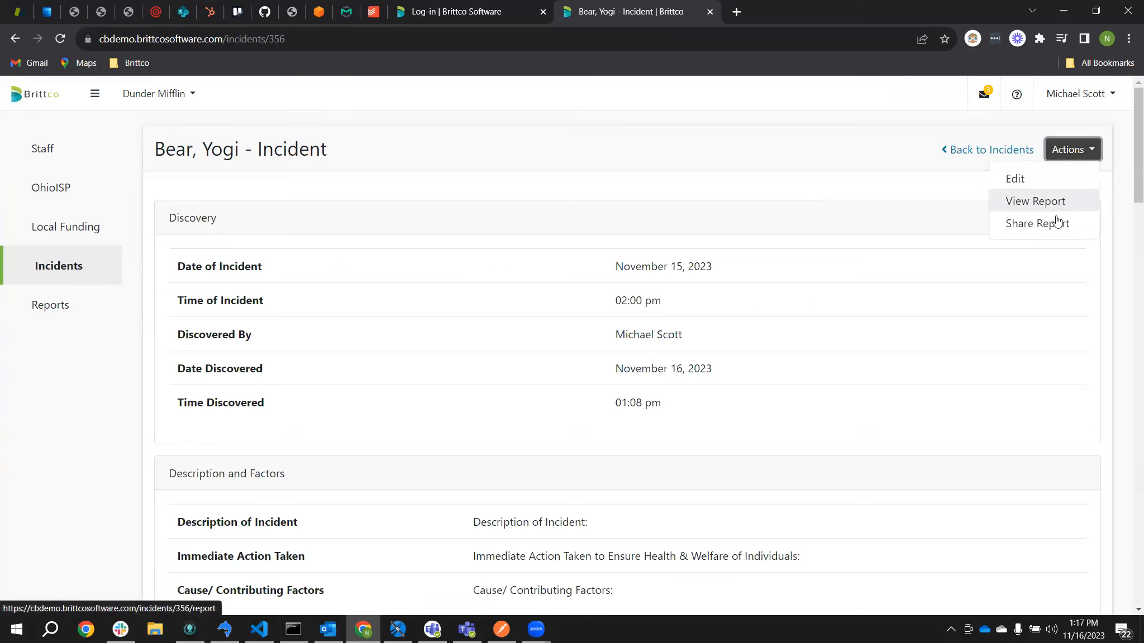
pyautogui.click(1054, 223)
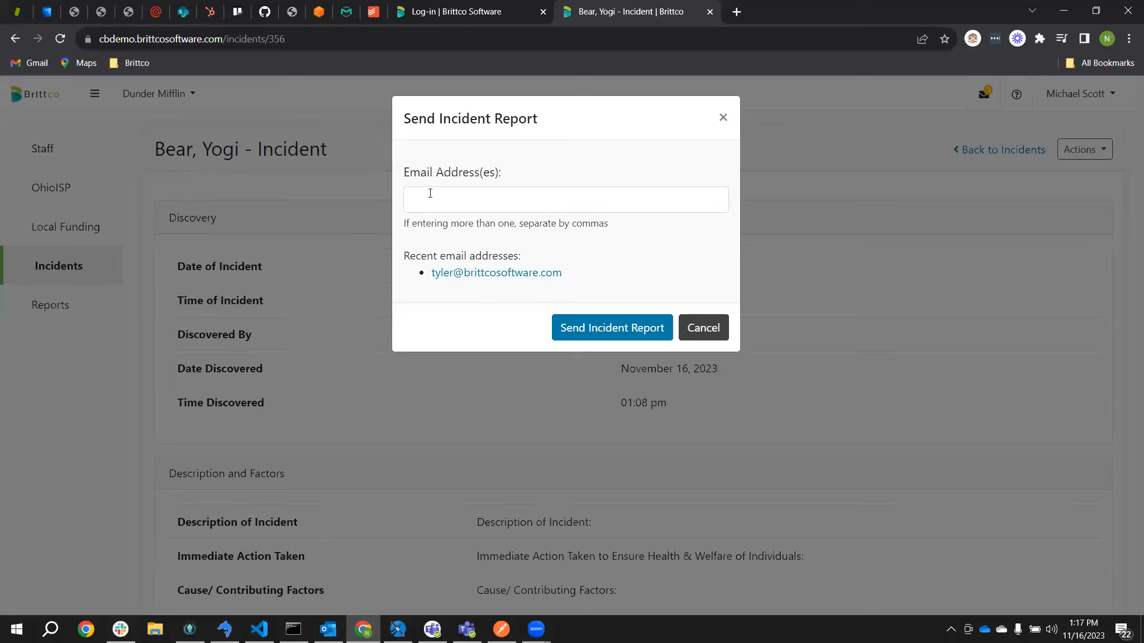
pyautogui.click(720, 330)
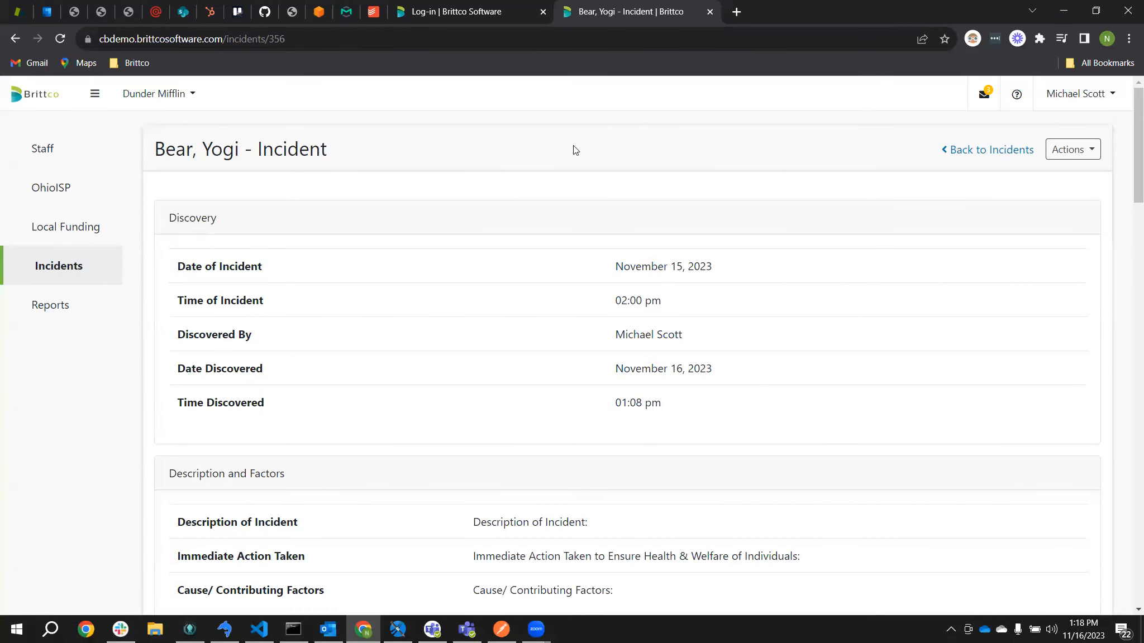
# Step: Create a new UI Log Review covering 01/01/2023 to 11/16/2023
pyautogui.click(988, 151)
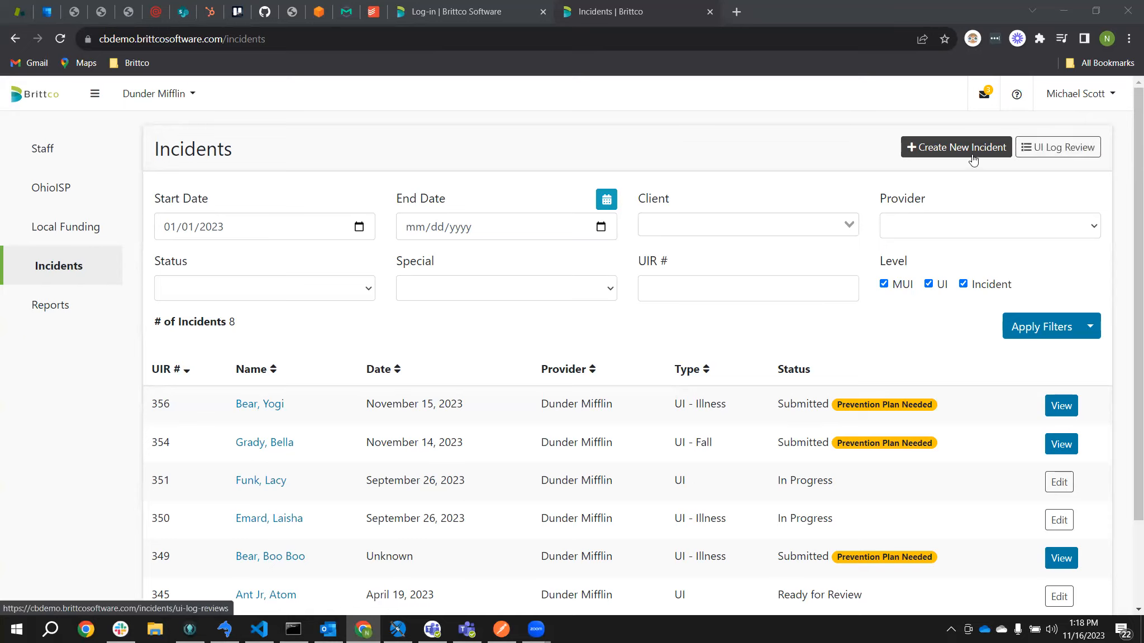
pyautogui.click(1056, 153)
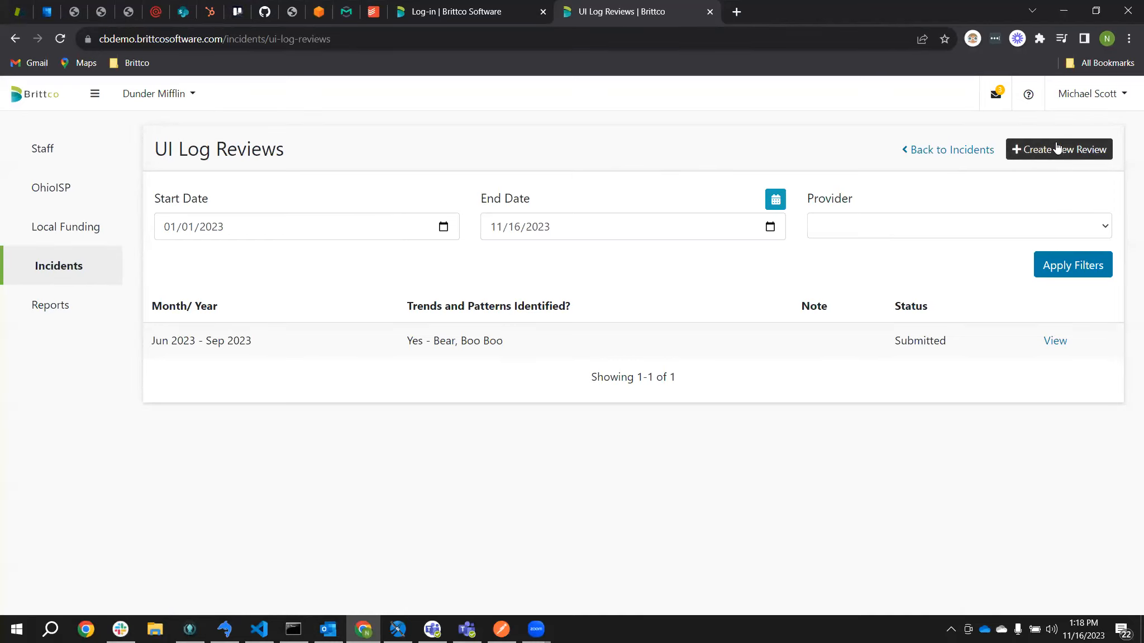
pyautogui.click(1030, 149)
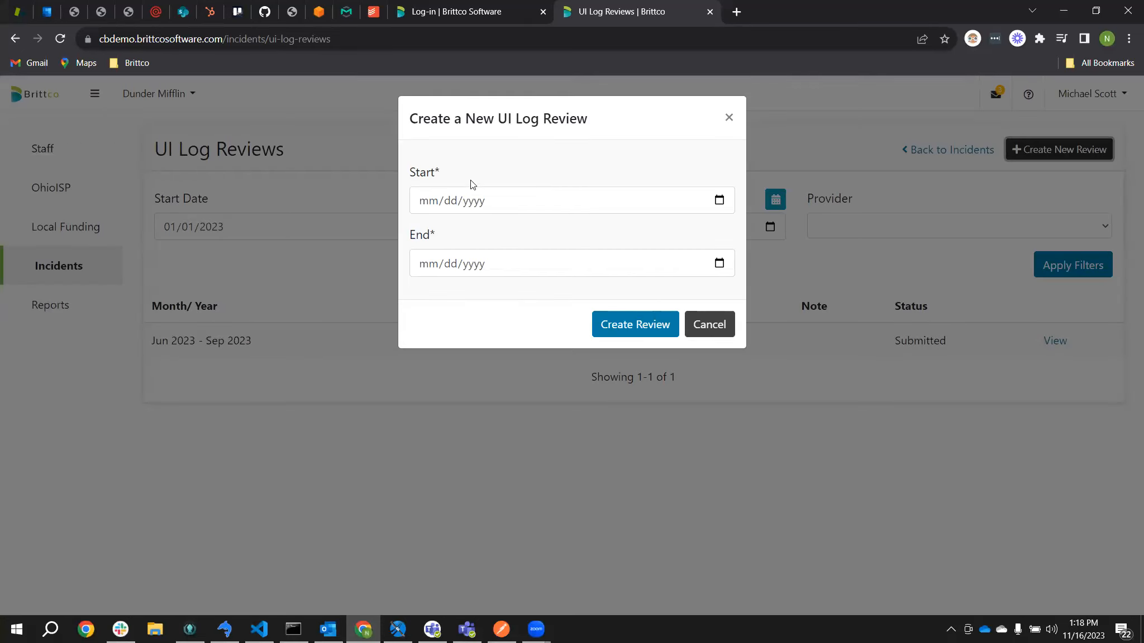
pyautogui.click(424, 201)
pyautogui.write('01/01/2023')
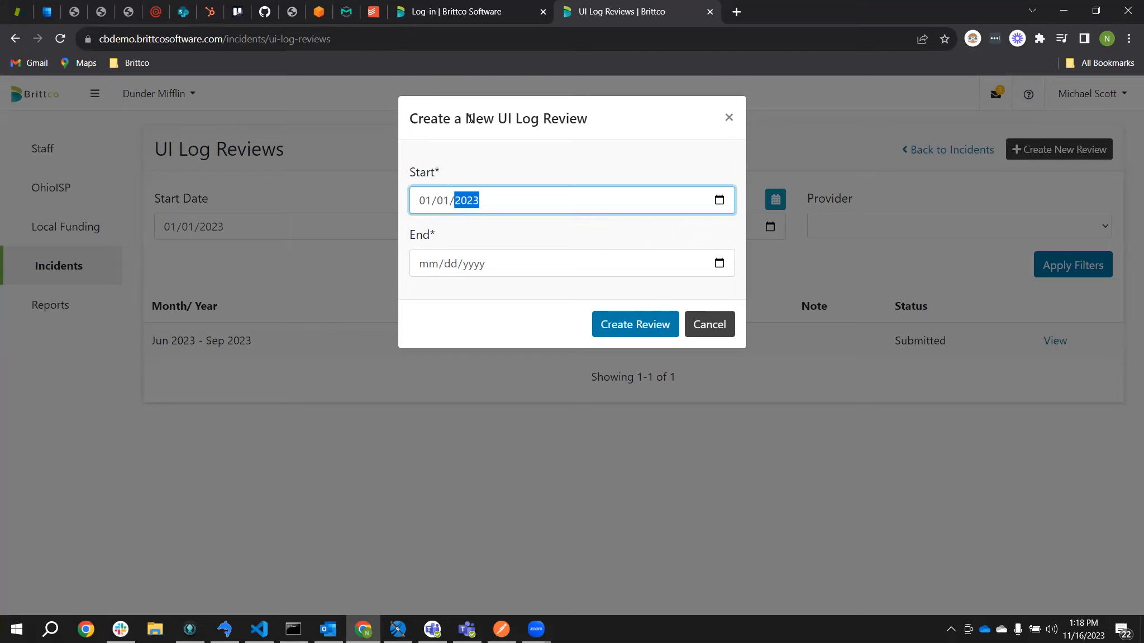
pyautogui.click(716, 272)
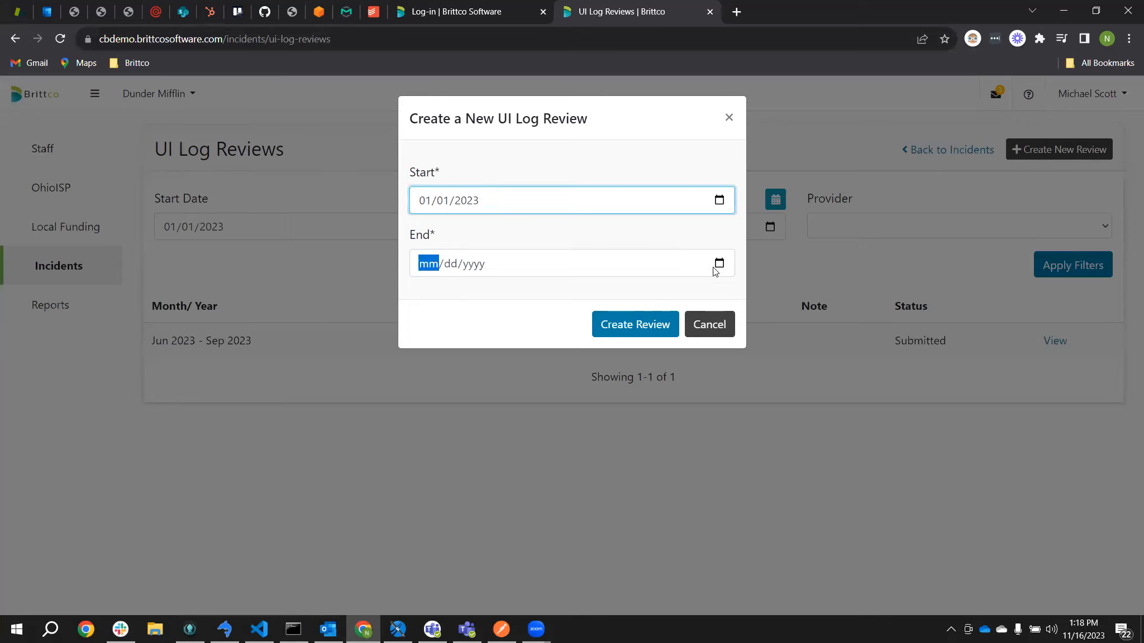
pyautogui.click(505, 378)
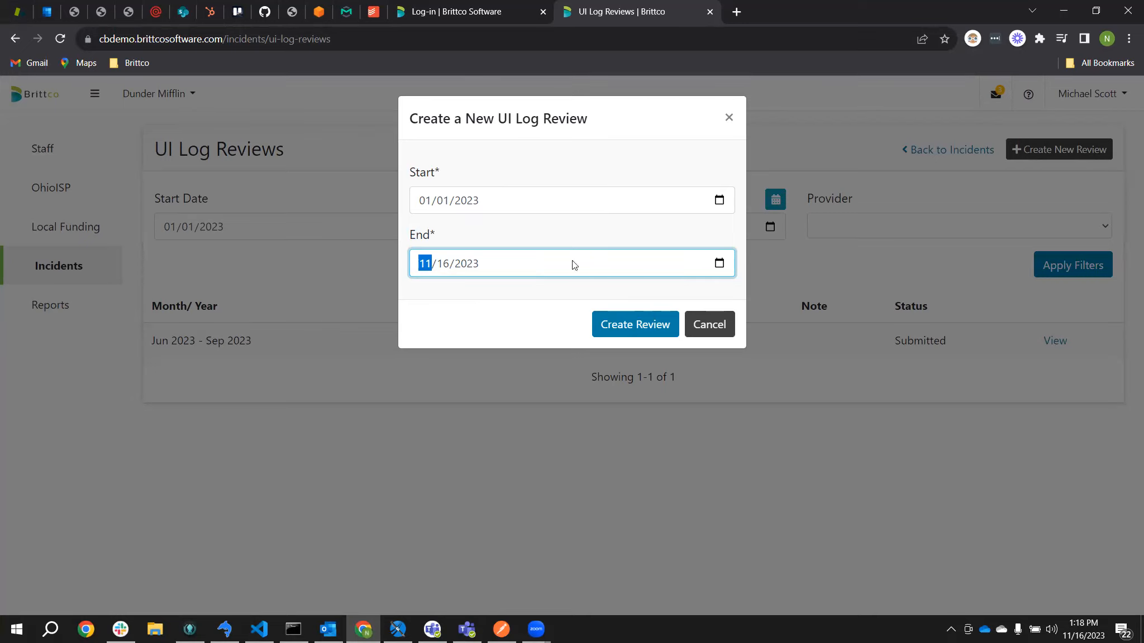
pyautogui.click(635, 329)
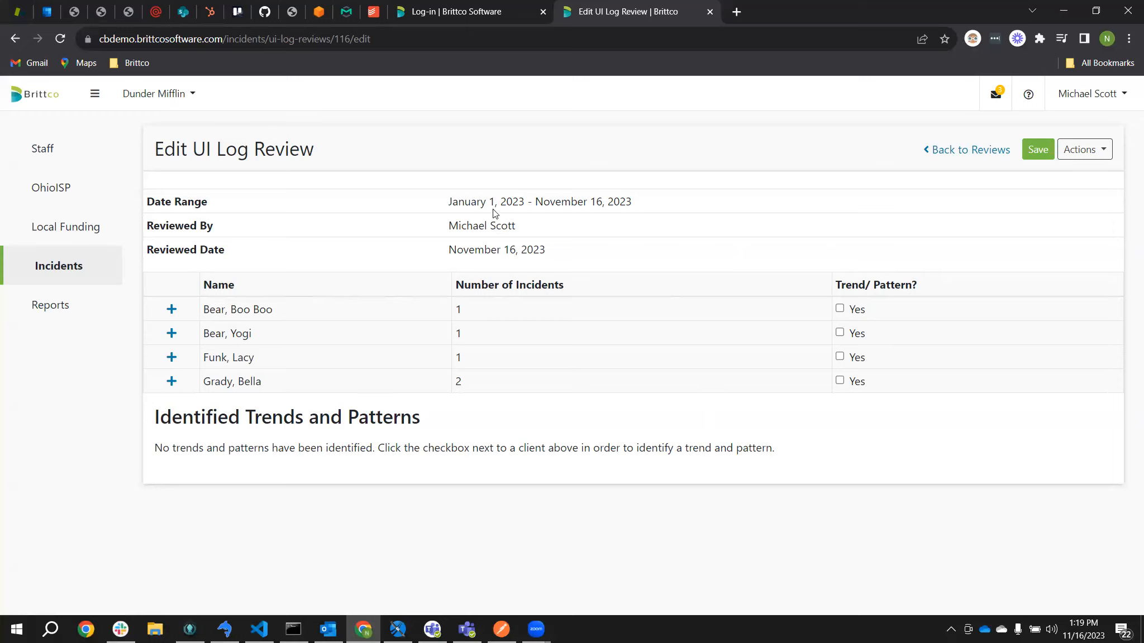
# Step: Check the Reviewed By and Reviewed Date entries of the new UI Log Review
pyautogui.moveTo(452, 227); pyautogui.dragTo(579, 250)
pyautogui.click(487, 250)
pyautogui.click(581, 250)
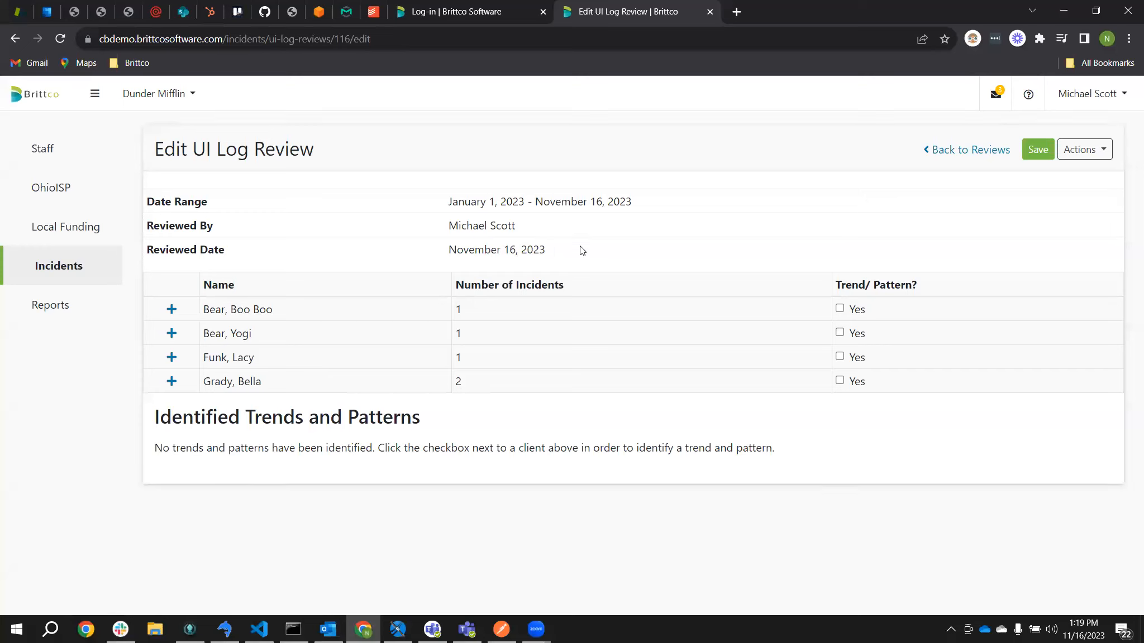
# Step: Expand all four clients in the UI Log Review and examine their incidents' injuries, descriptions and prevention plans
pyautogui.click(172, 312)
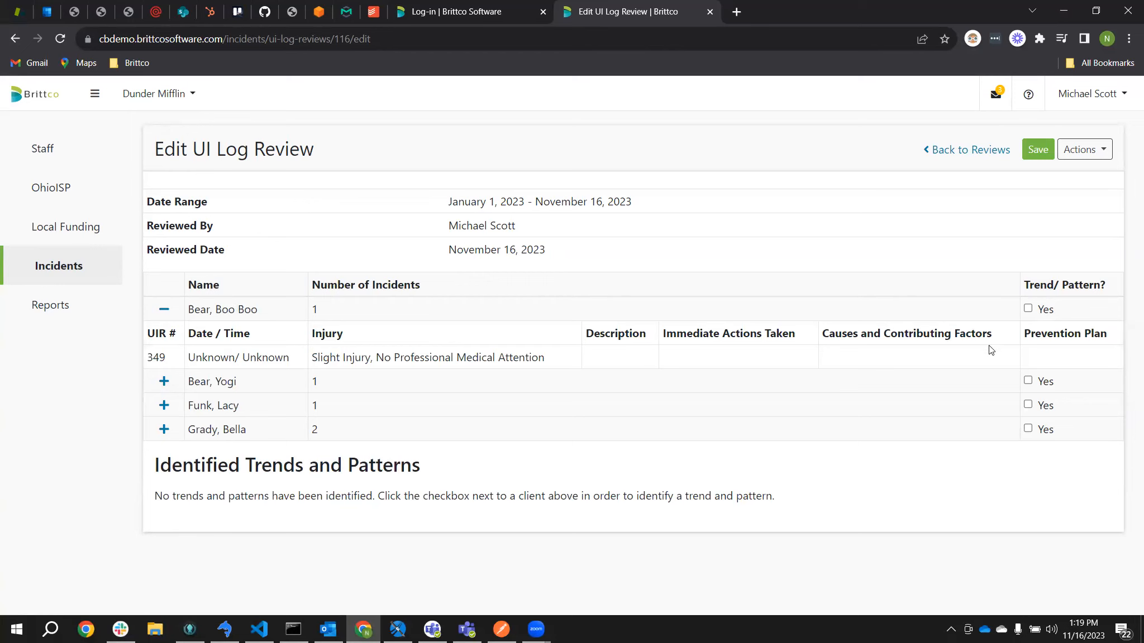
pyautogui.click(165, 383)
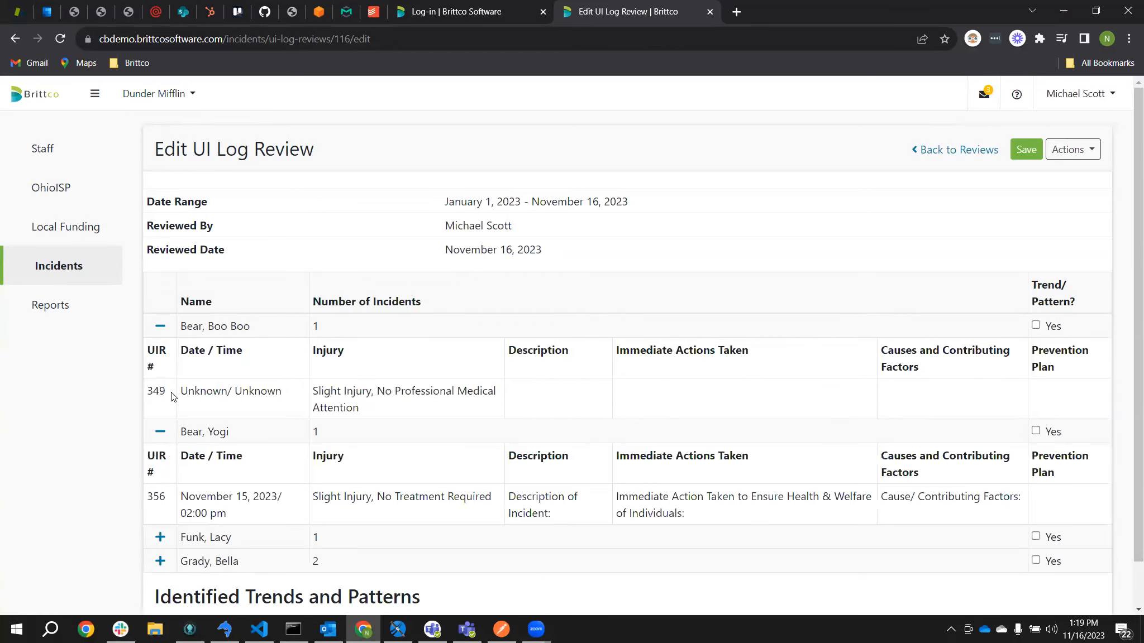
pyautogui.scroll(-1, 171, 392)
pyautogui.click(158, 493)
pyautogui.scroll(-2, 162, 474)
pyautogui.click(160, 515)
pyautogui.scroll(-3, 206, 481)
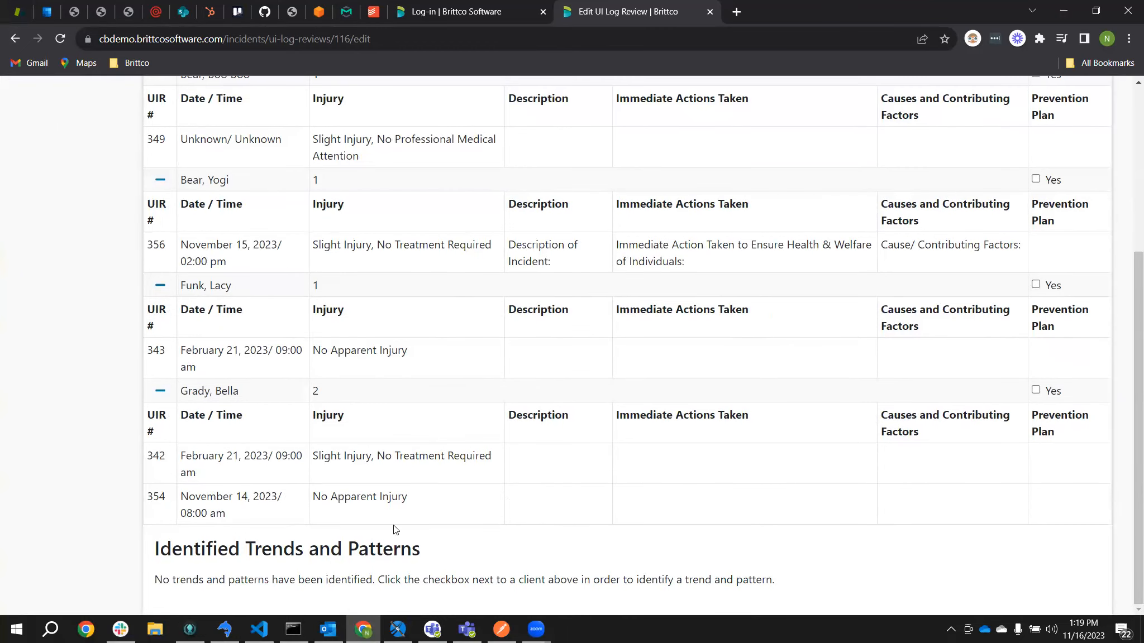
# Step: Collapse the incident details of all clients, looking once more at the first client's incident
pyautogui.click(161, 391)
pyautogui.click(160, 406)
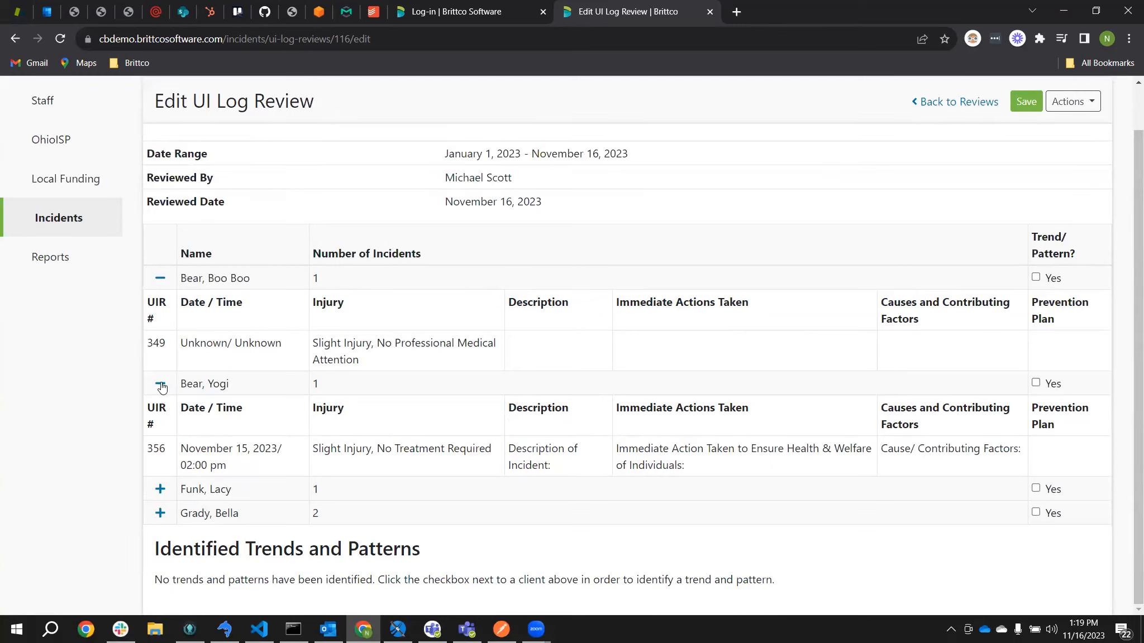
pyautogui.click(161, 382)
pyautogui.click(164, 310)
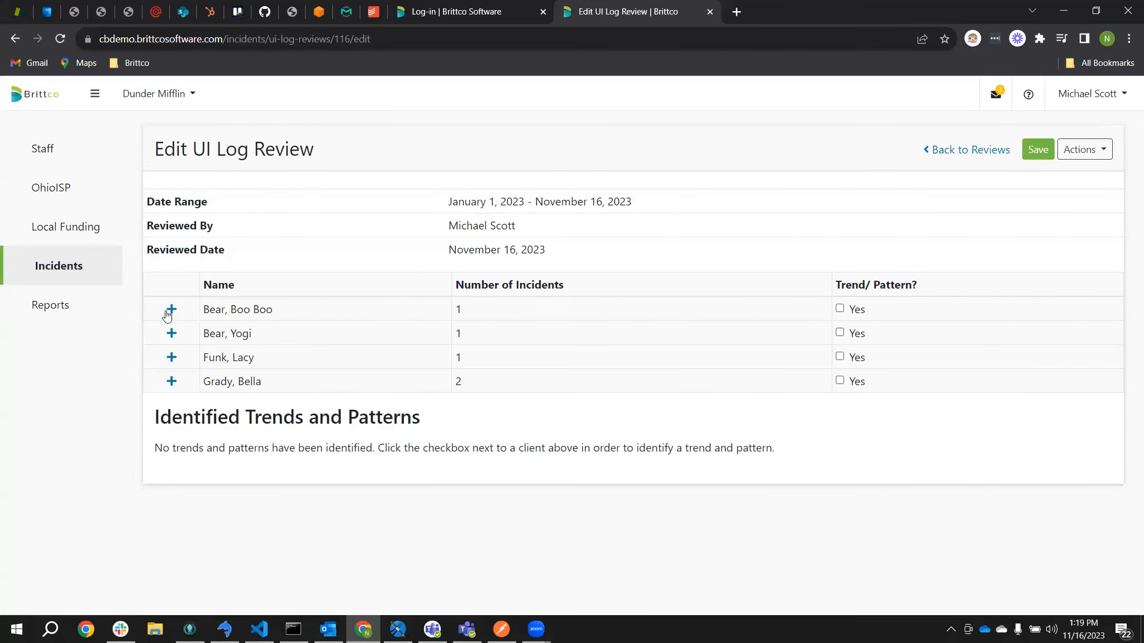
pyautogui.click(170, 310)
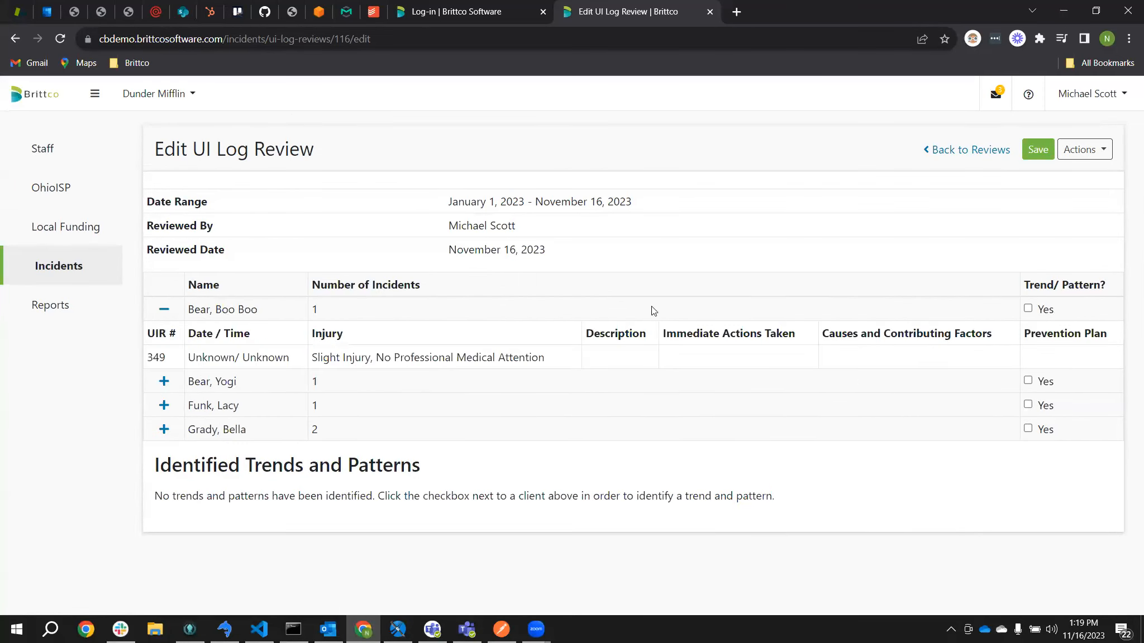
pyautogui.click(165, 308)
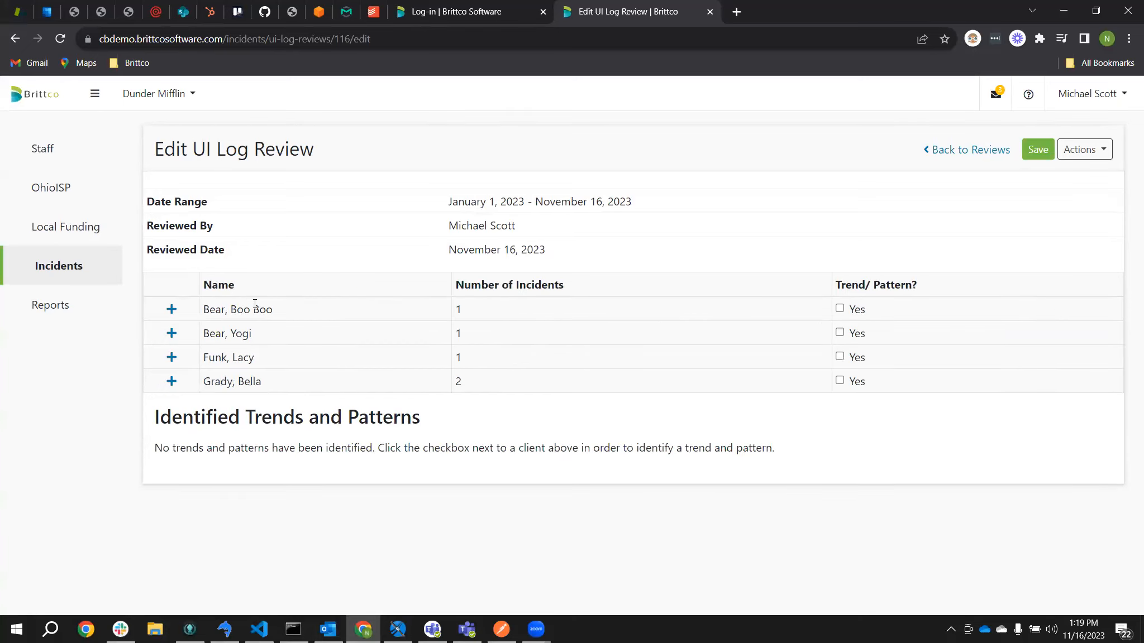
# Step: Flag the first client as having a trend or pattern and enter "Trends and Patterns:" as the trends description
pyautogui.click(840, 309)
pyautogui.scroll(-1, 742, 357)
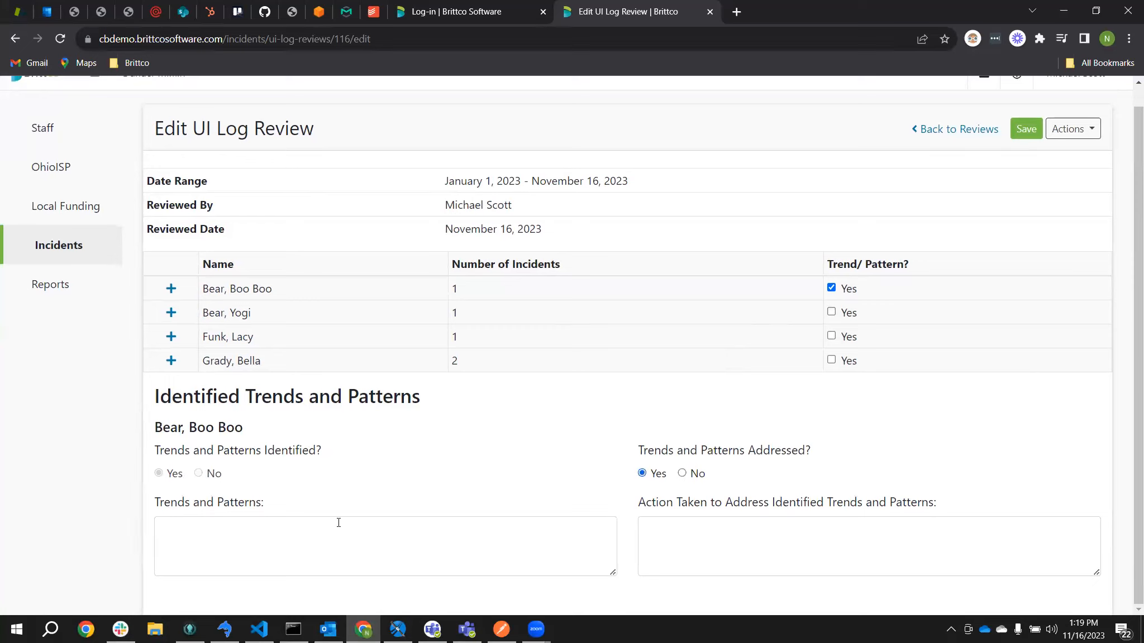
pyautogui.tripleClick(227, 502)
pyautogui.hotkey('ctrl', 'c')
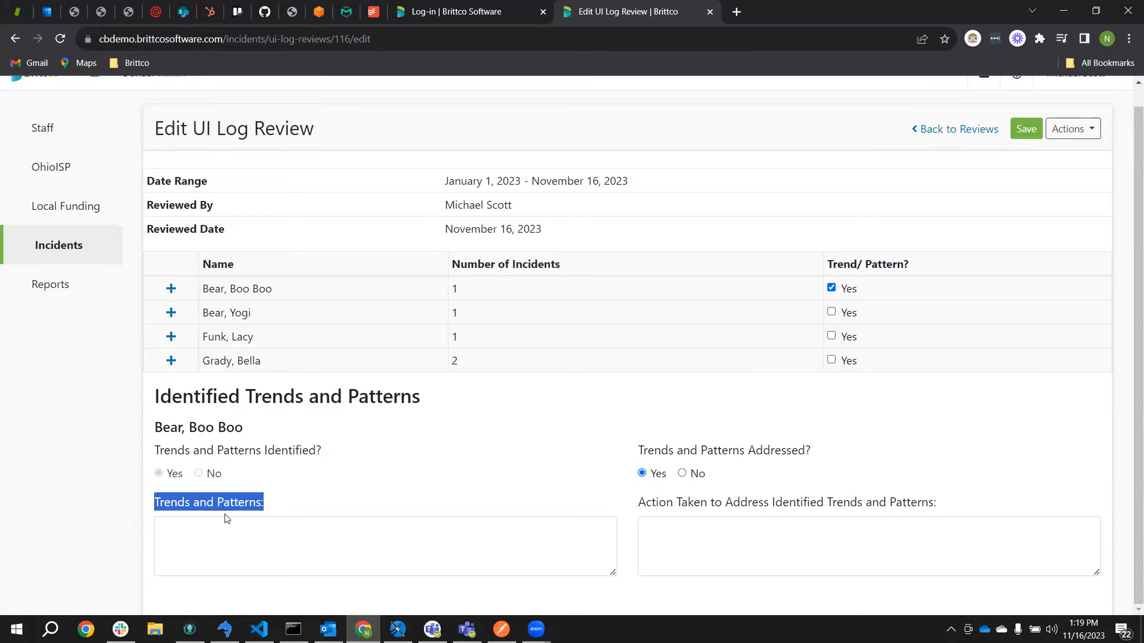
pyautogui.click(273, 546)
pyautogui.hotkey('ctrl', 'v')
# Step: Enter "Action Taken to Address Identified Trends and Patterns:" as the first client's action taken
pyautogui.doubleClick(682, 504)
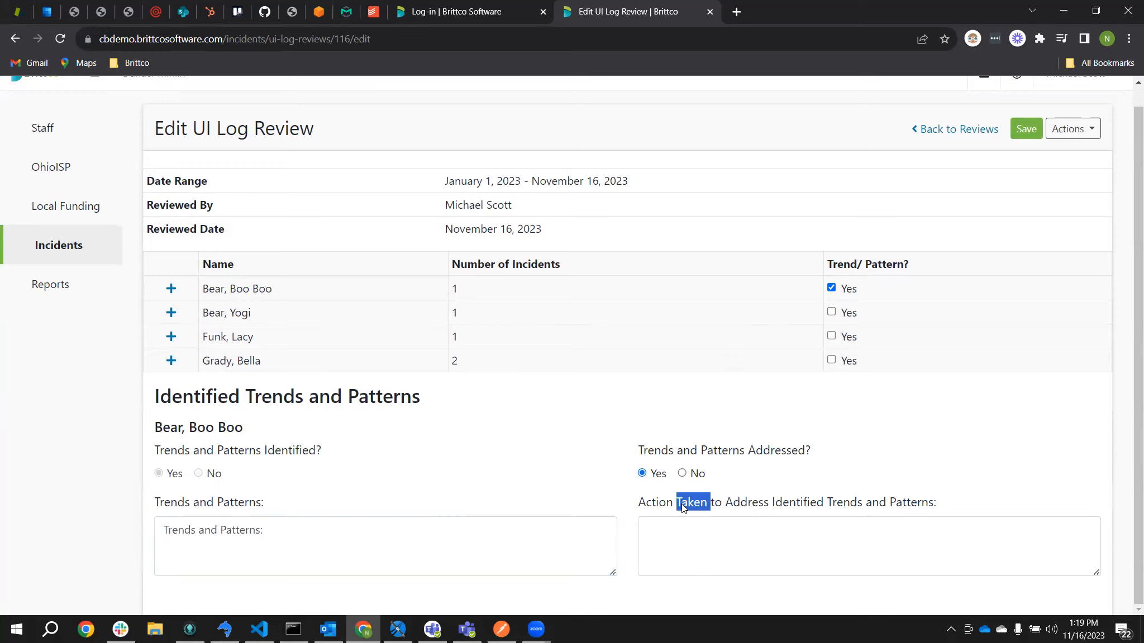
pyautogui.click(682, 505)
pyautogui.hotkey('ctrl', 'c')
pyautogui.click(723, 522)
pyautogui.hotkey('ctrl', 'v')
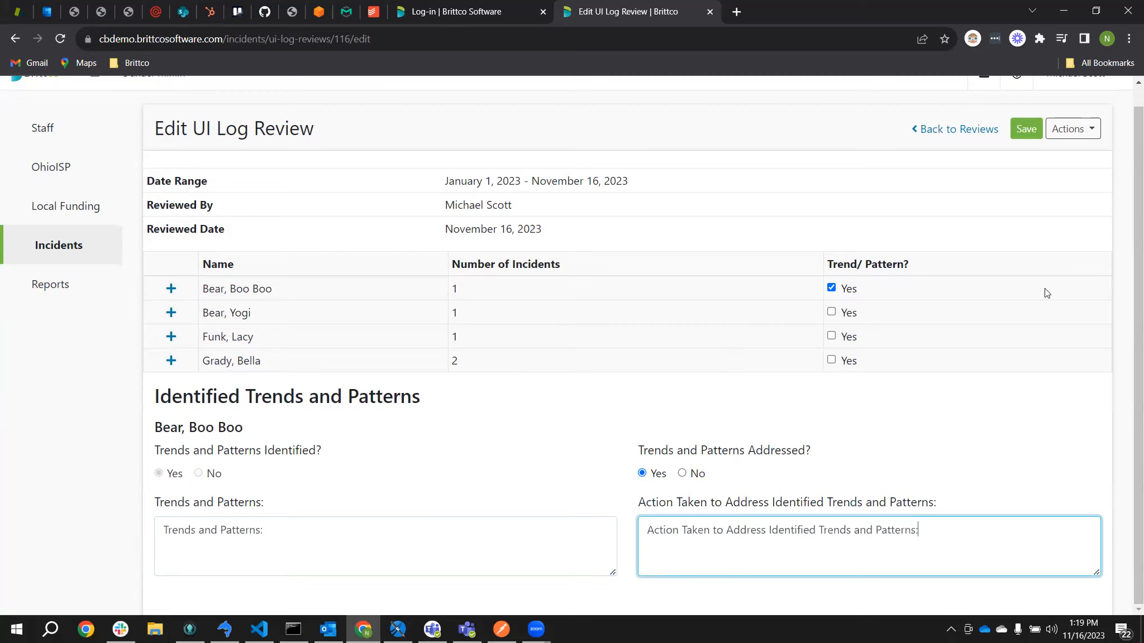
# Step: Flag the third client for a trend or pattern and enter "Action Taken to Address Identified Trends and Patterns:" as the action taken
pyautogui.click(831, 336)
pyautogui.scroll(-3, 659, 414)
pyautogui.click(285, 547)
pyautogui.click(715, 536)
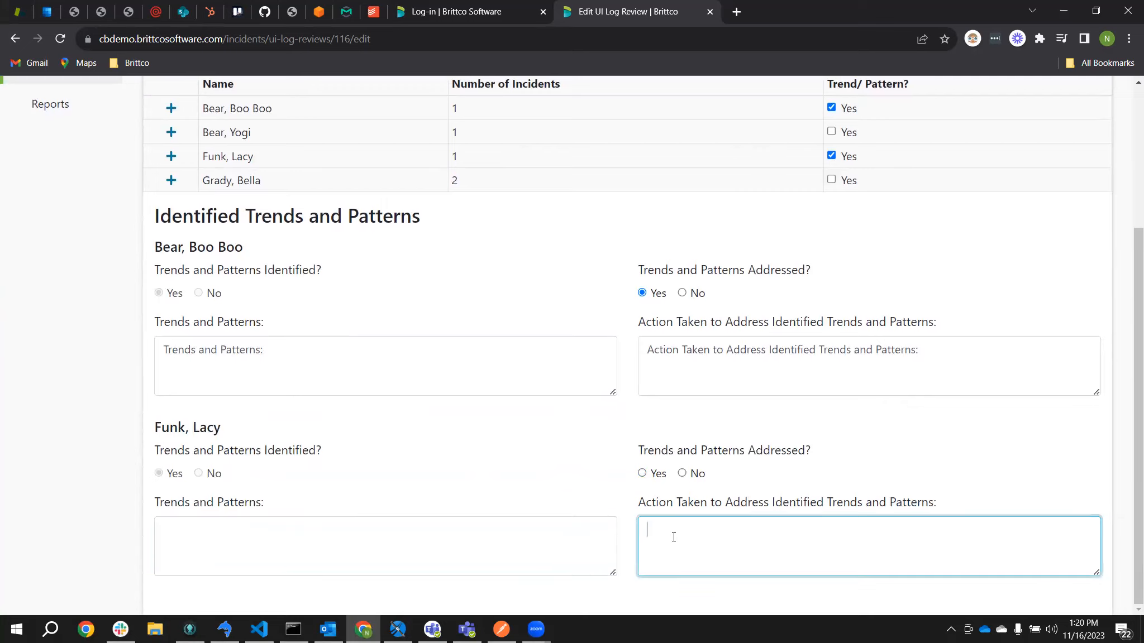
pyautogui.hotkey('ctrl', 'v')
# Step: Enter "Trends and Patterns:" as the third client's trends description and set Trends and Patterns Addressed to Yes
pyautogui.doubleClick(204, 502)
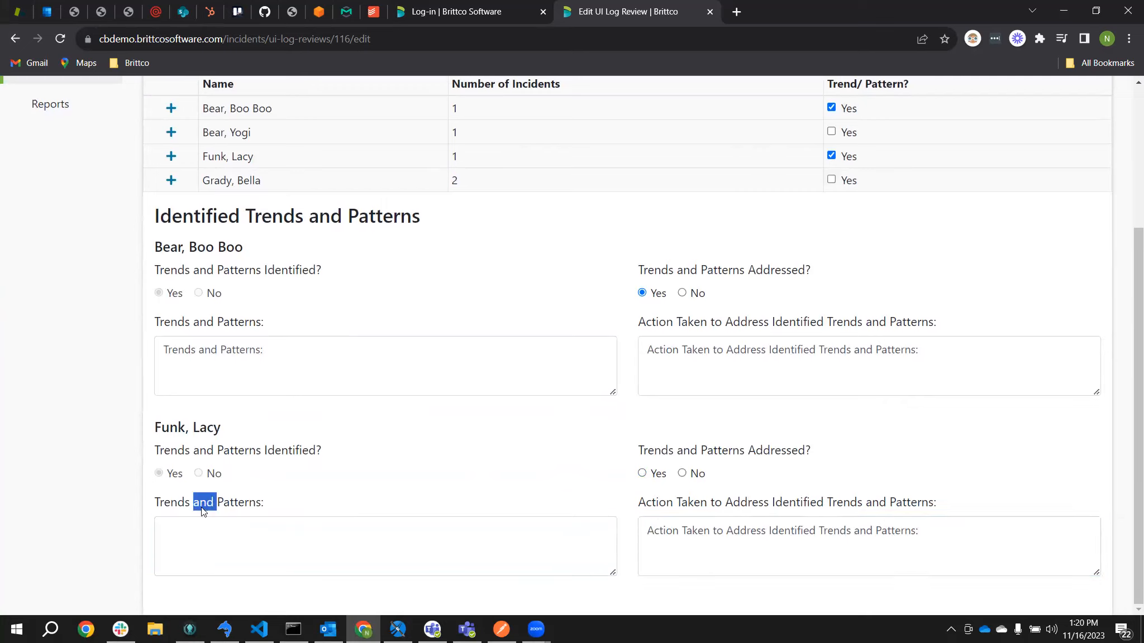
pyautogui.tripleClick(204, 502)
pyautogui.hotkey('ctrl', 'c')
pyautogui.click(256, 548)
pyautogui.hotkey('ctrl', 'v')
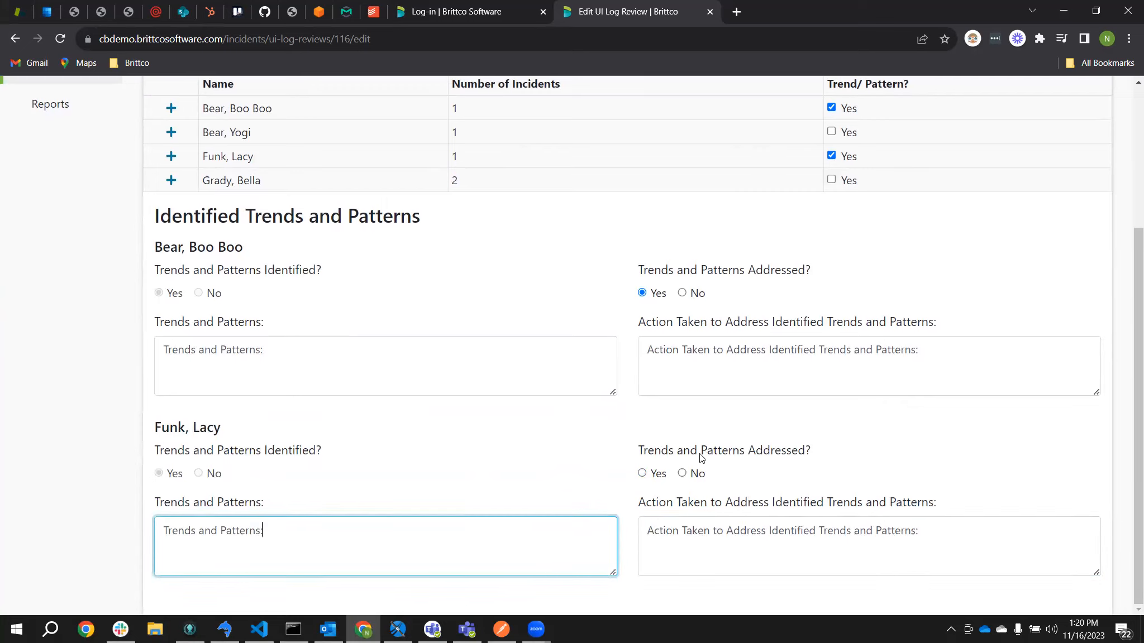
pyautogui.click(642, 472)
pyautogui.scroll(3, 679, 459)
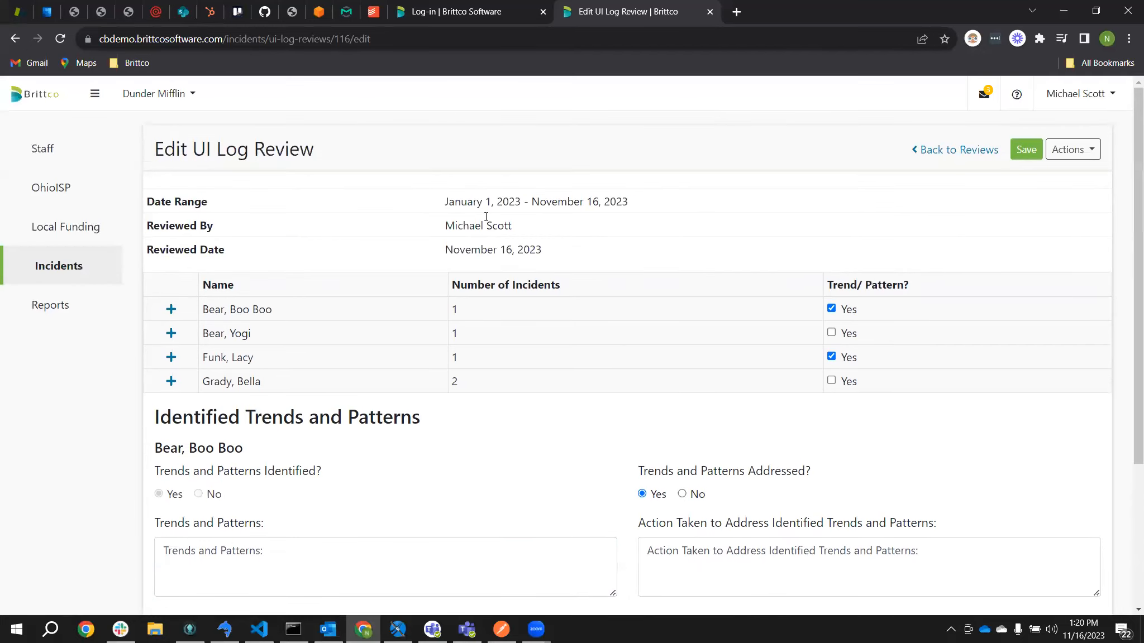
# Step: Check the identified trends and patterns entries for both flagged clients and save the UI Log Review
pyautogui.scroll(-3, 581, 333)
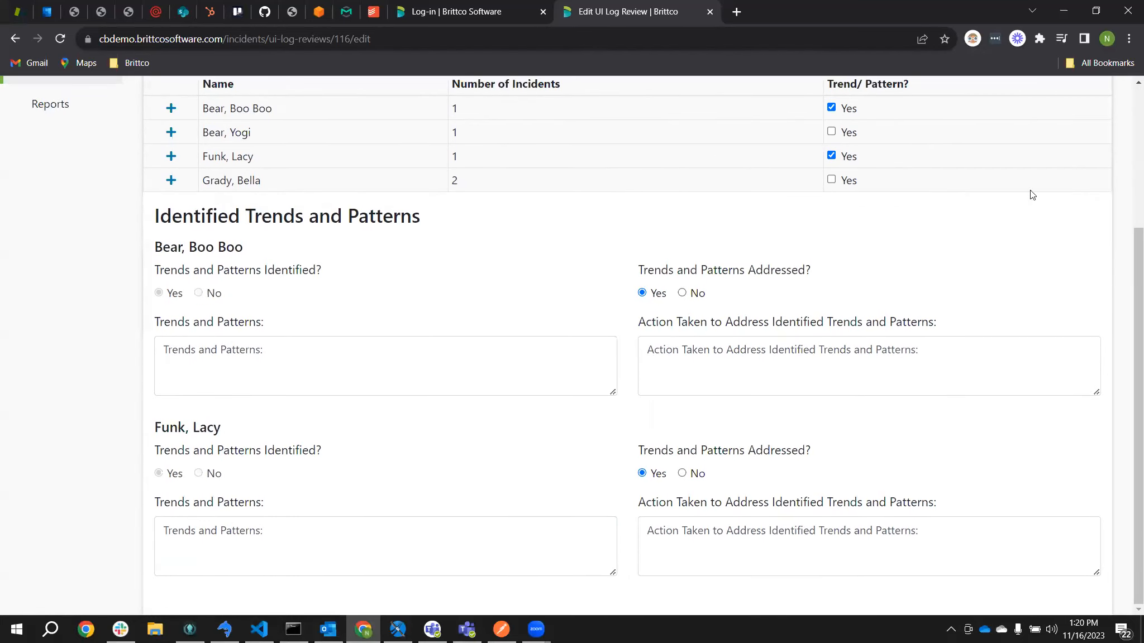
pyautogui.scroll(3, 871, 463)
pyautogui.click(1027, 159)
# Step: Submit the UI Log Review to the county board with the preselected reviewer and a reviewed date of 11/16/2023
pyautogui.click(1092, 154)
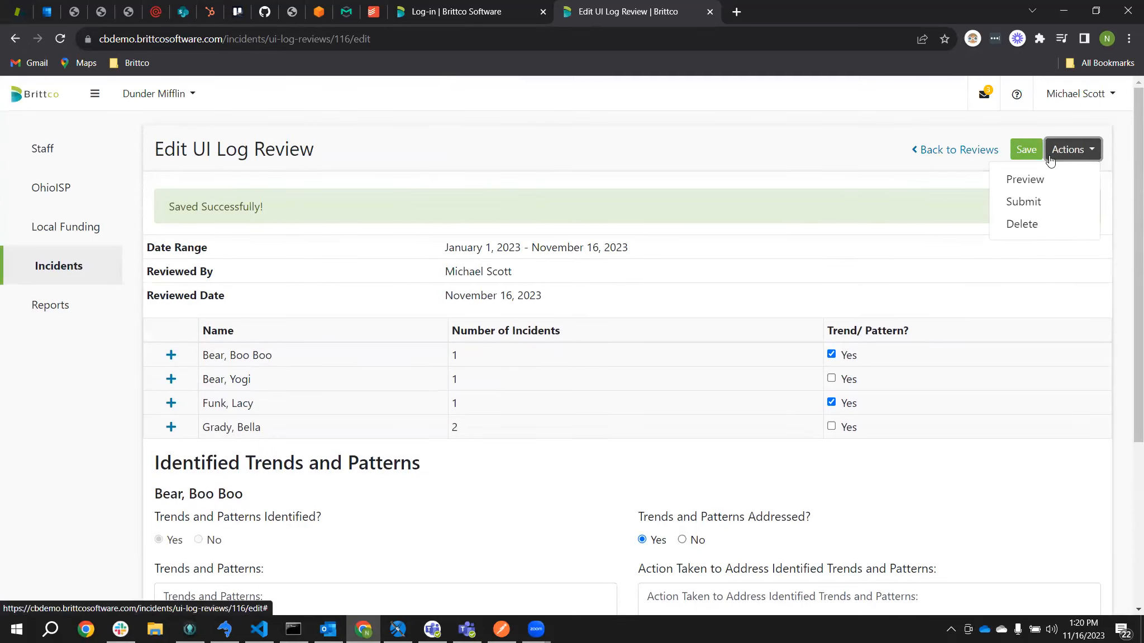
pyautogui.click(1063, 202)
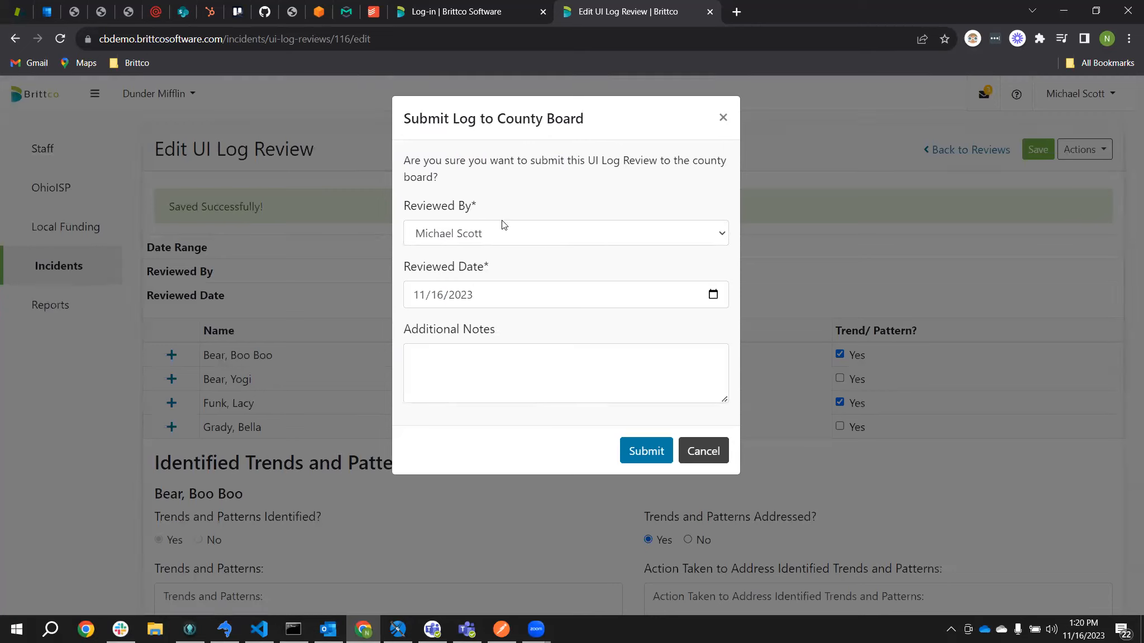
pyautogui.click(641, 237)
pyautogui.click(618, 284)
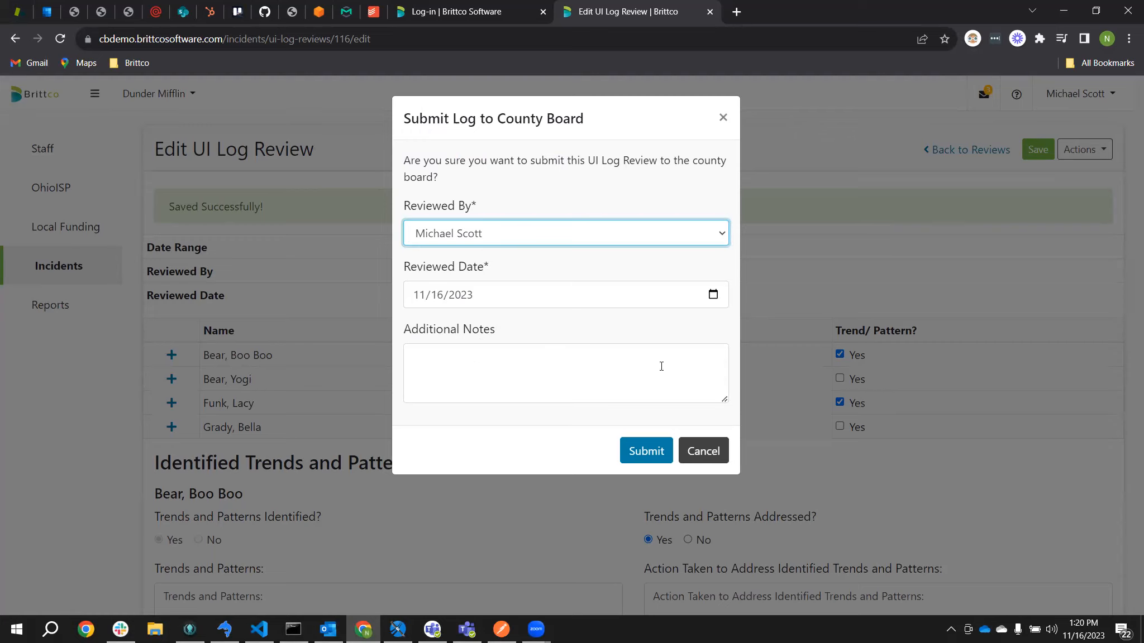
pyautogui.click(660, 453)
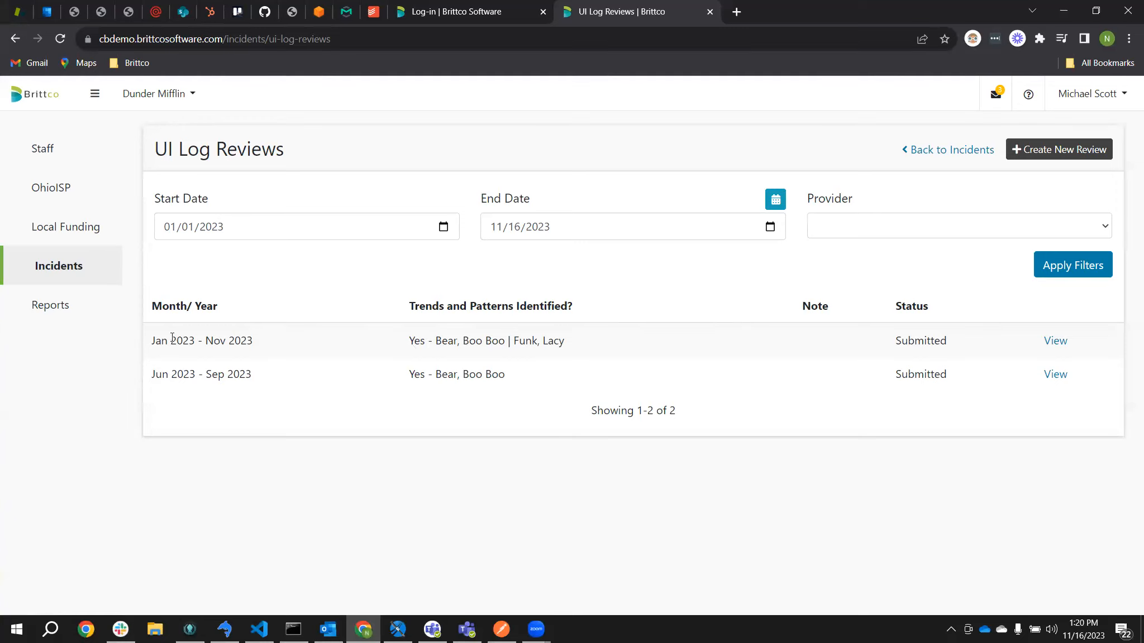
# Step: Check the Jan 2023 - Nov 2023 entry in the UI Log Reviews list and go back to the incidents list
pyautogui.moveTo(162, 341); pyautogui.dragTo(321, 340)
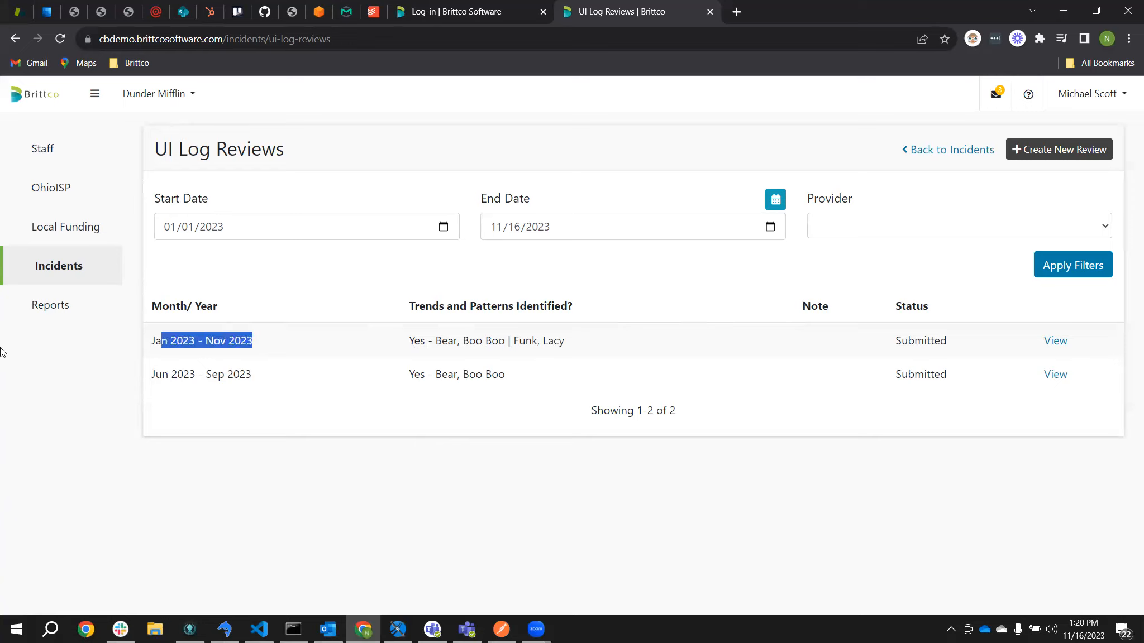
pyautogui.click(713, 292)
pyautogui.click(952, 150)
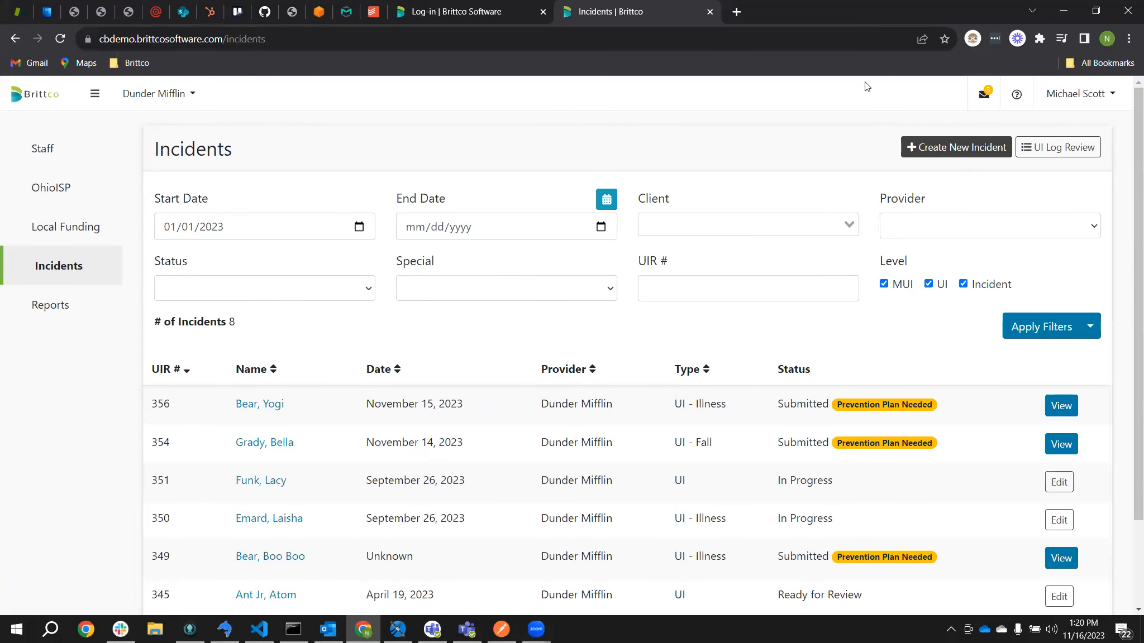
# Step: Open the submitted Jan 2023 - Nov 2023 review from the UI Log Reviews list and look over its trends and patterns
pyautogui.click(1078, 149)
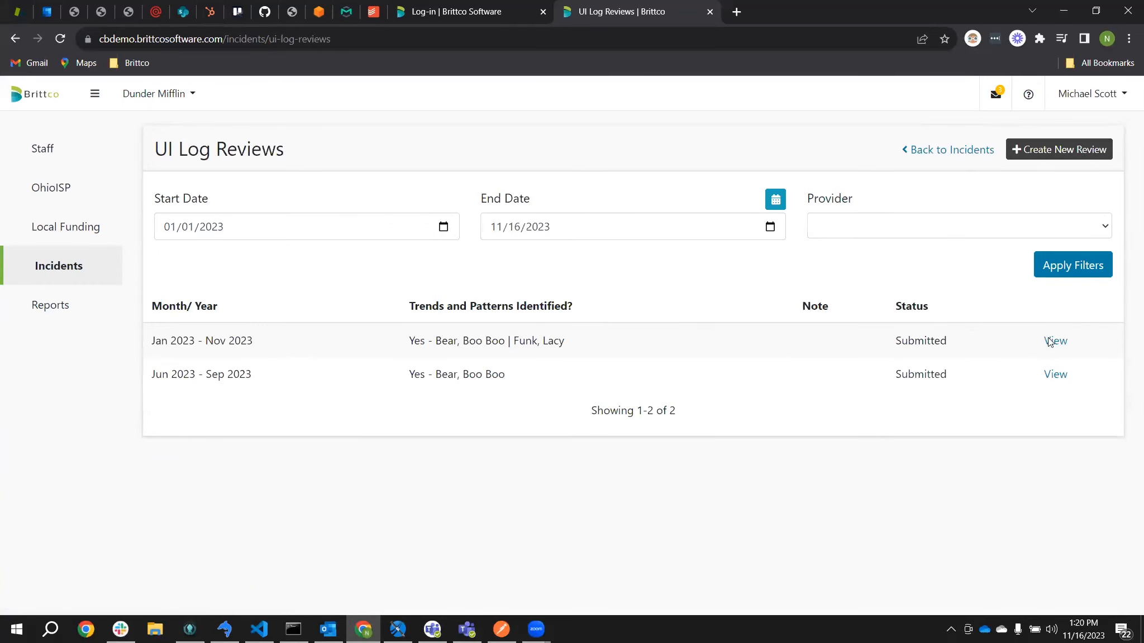
pyautogui.click(1048, 341)
pyautogui.scroll(-1, 530, 290)
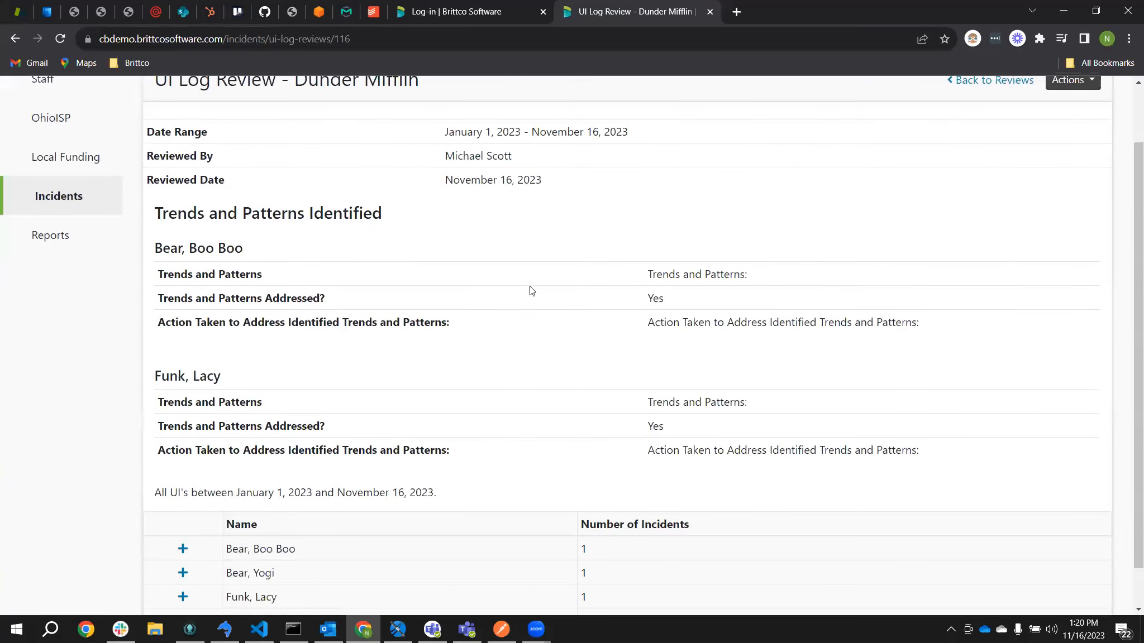
pyautogui.scroll(-1, 474, 345)
pyautogui.scroll(2, 742, 269)
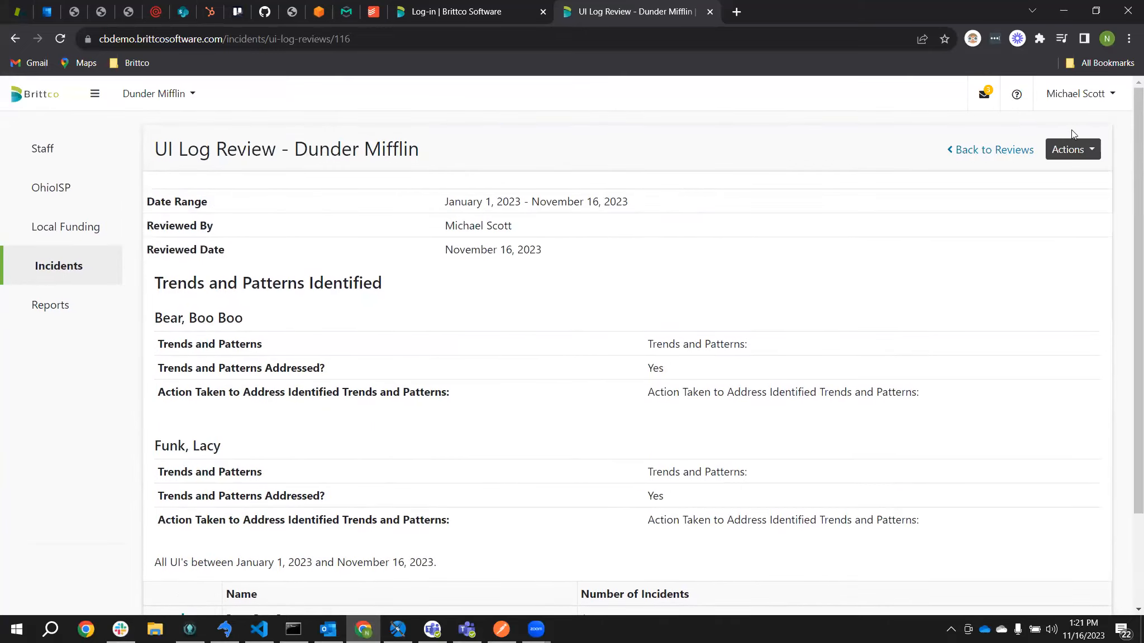
# Step: Open the review's PDF report and read through the Unusual Incident Report Log as far as page 3
pyautogui.click(1073, 151)
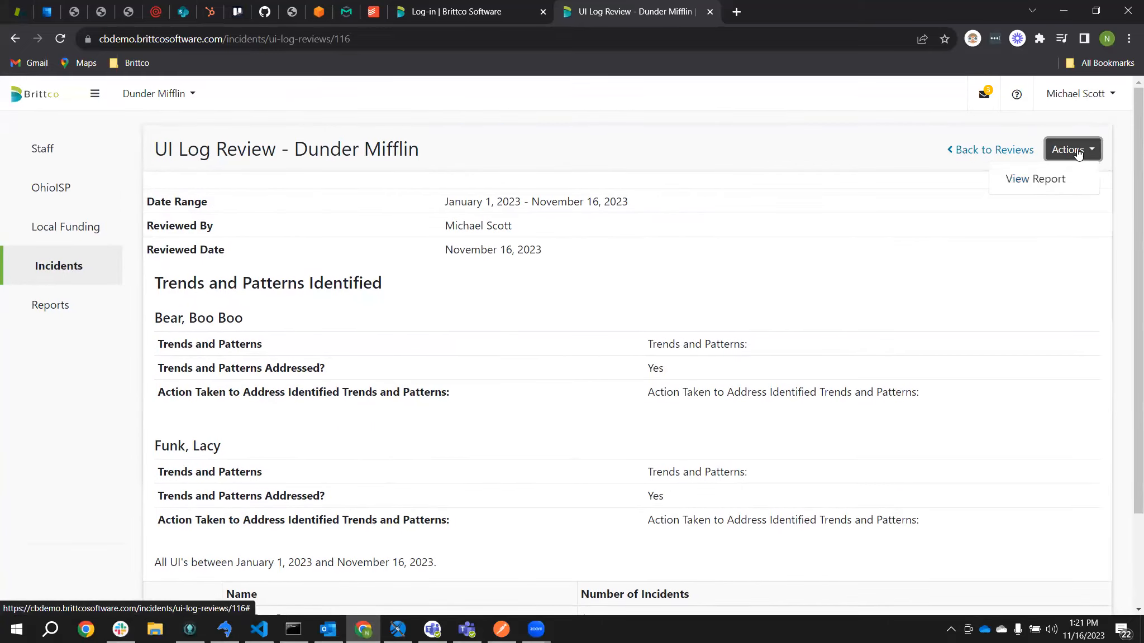
pyautogui.click(1053, 180)
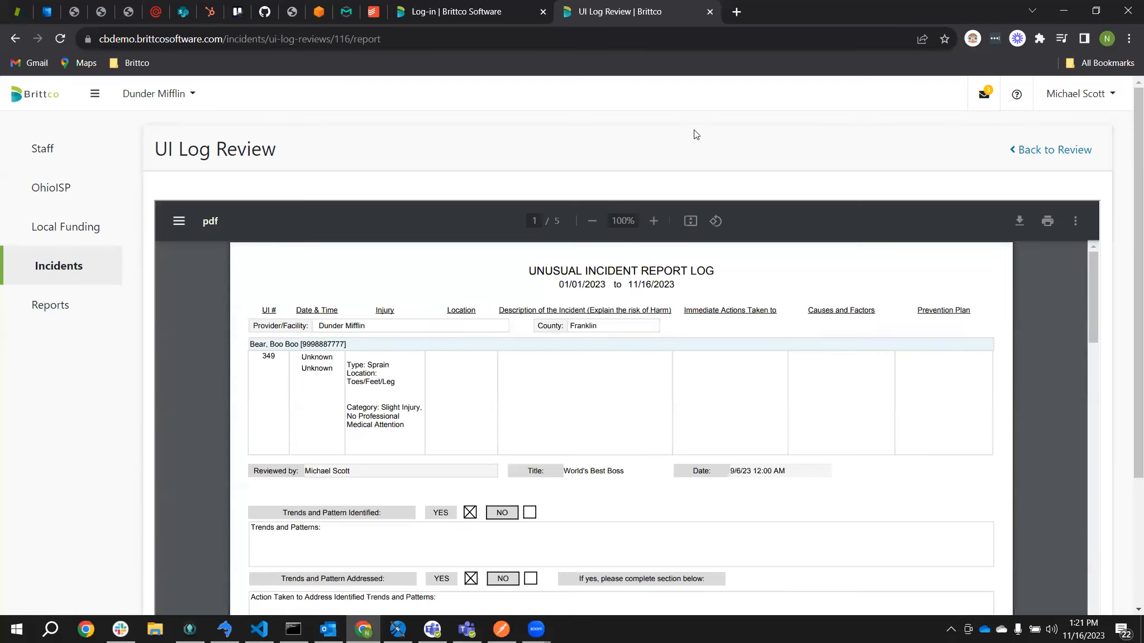
pyautogui.scroll(-1, 688, 120)
pyautogui.scroll(-1, 511, 288)
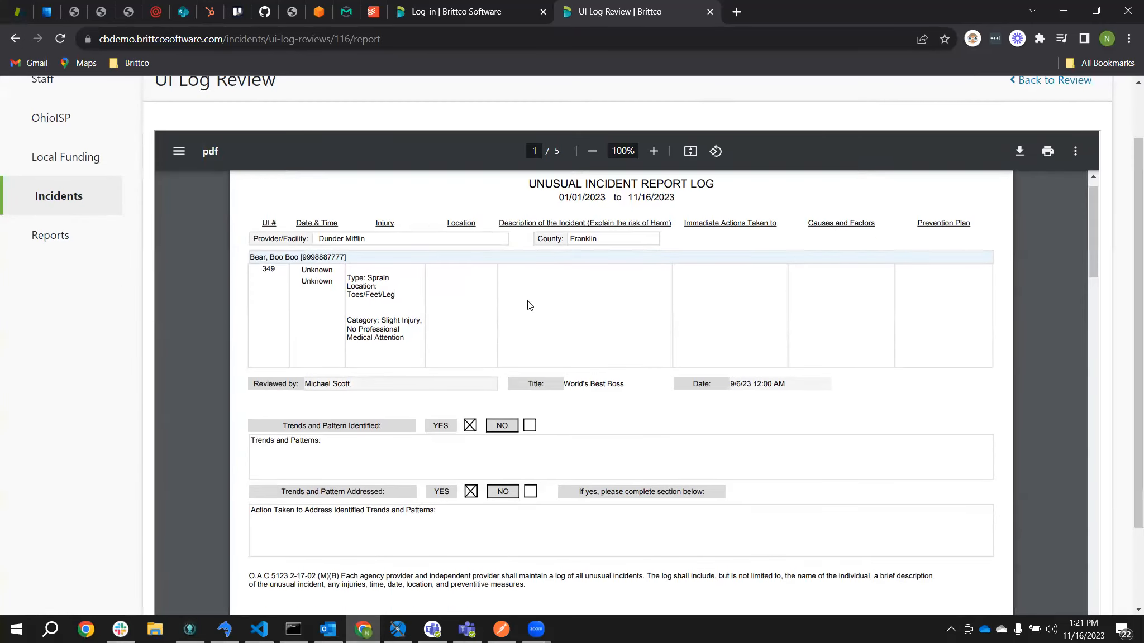
pyautogui.scroll(-3, 383, 261)
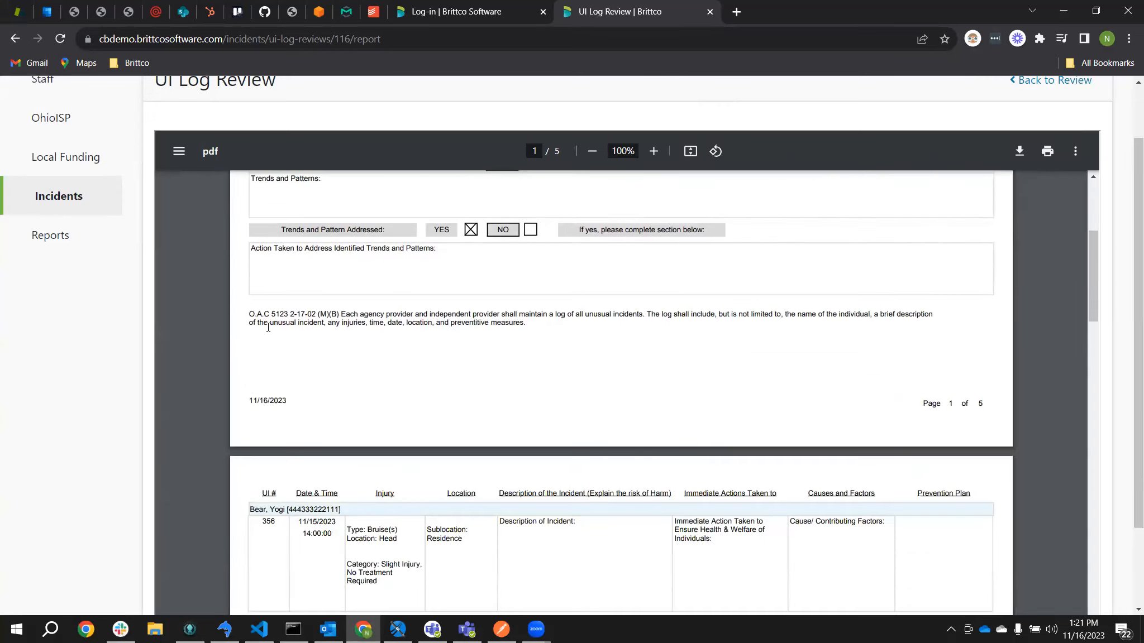
pyautogui.scroll(-5, 581, 354)
pyautogui.scroll(-4, 598, 362)
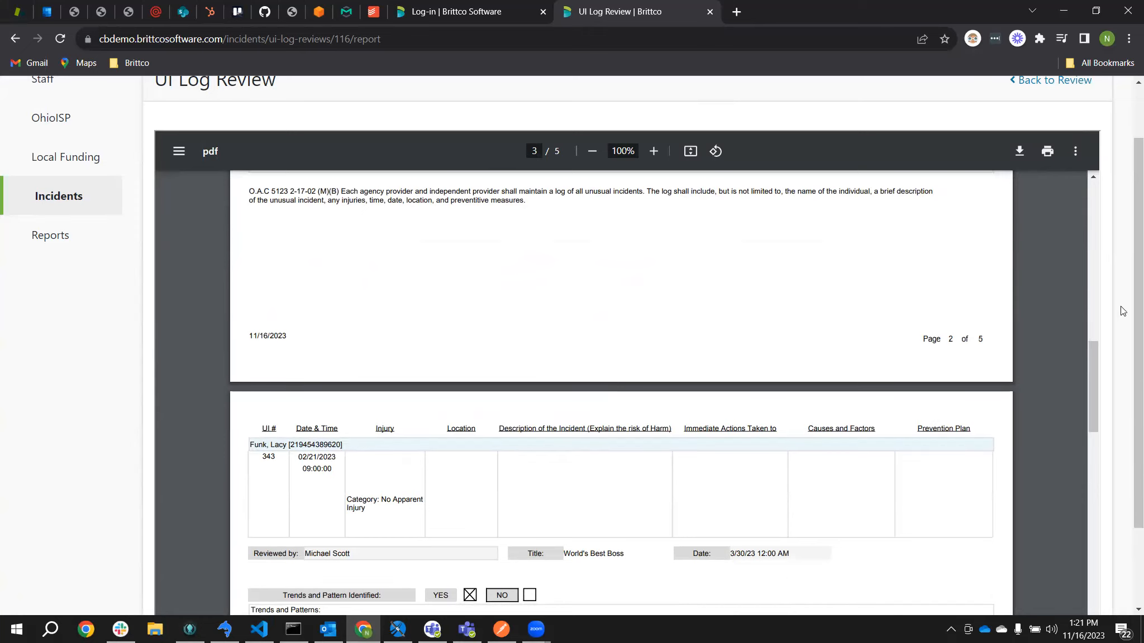
pyautogui.scroll(2, 1114, 321)
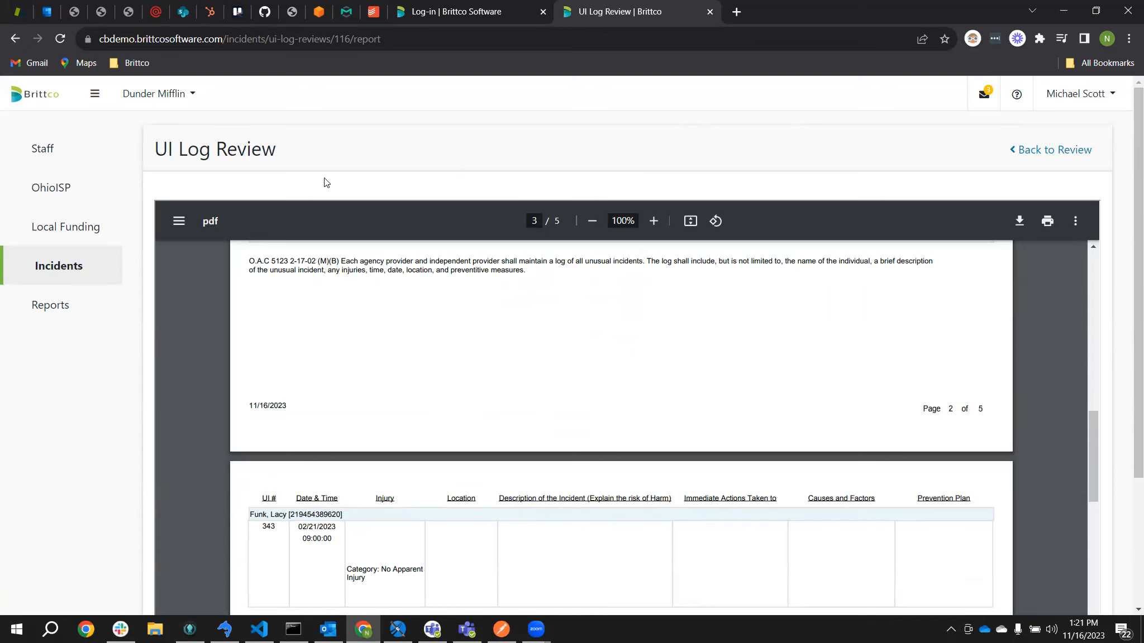
# Step: Return to the incidents list, look over its entries, and reopen the UI Log Reviews list
pyautogui.click(60, 270)
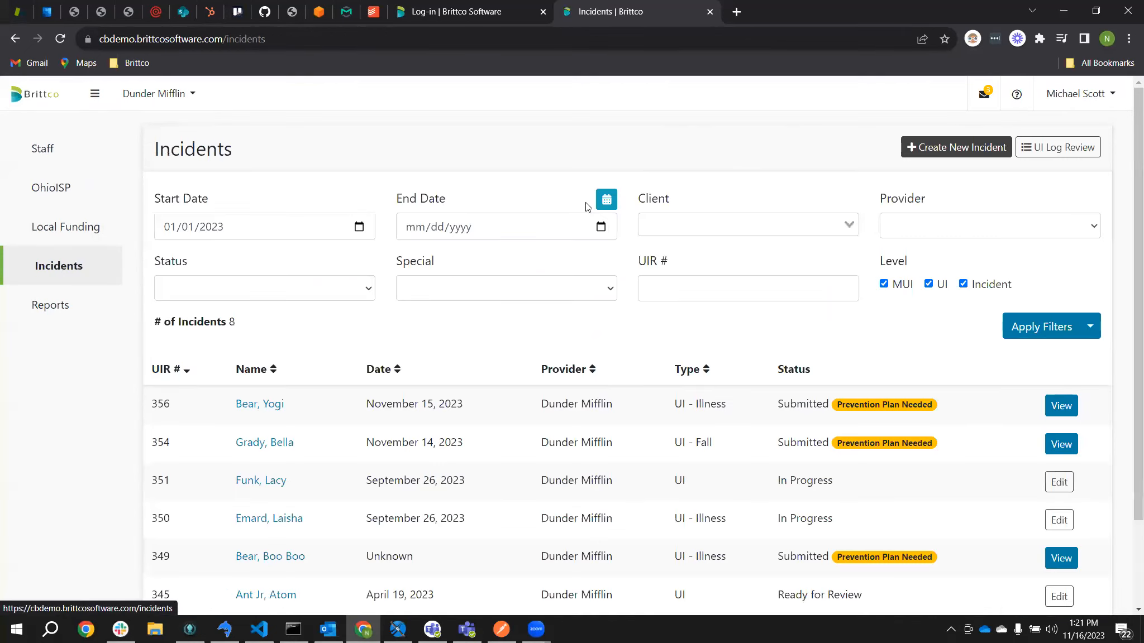
pyautogui.scroll(-1, 786, 317)
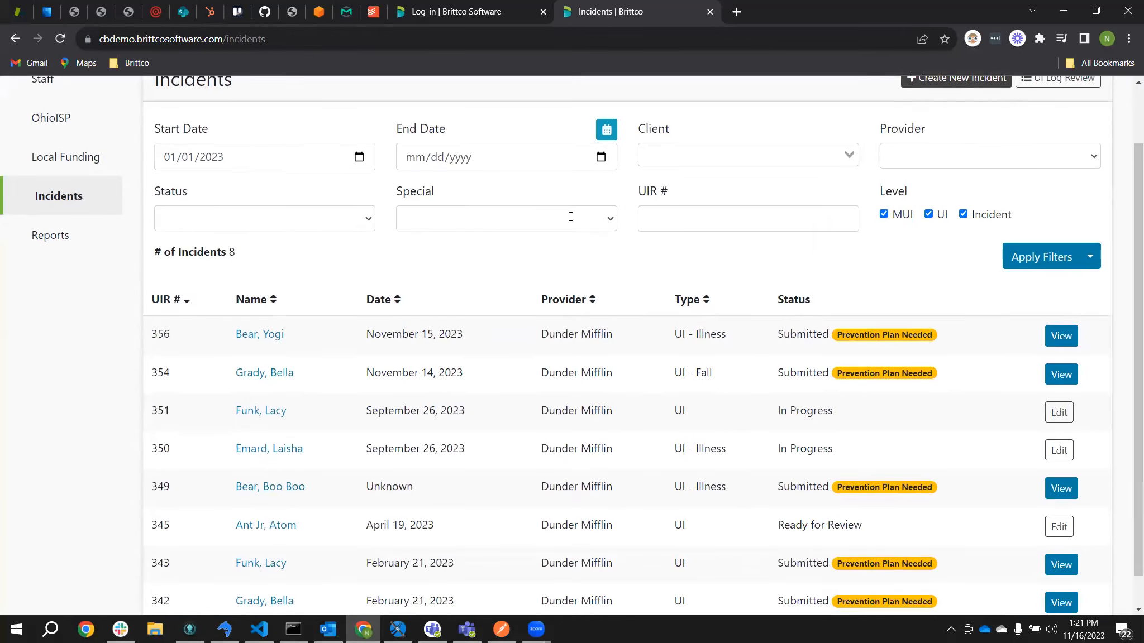
pyautogui.scroll(1, 749, 435)
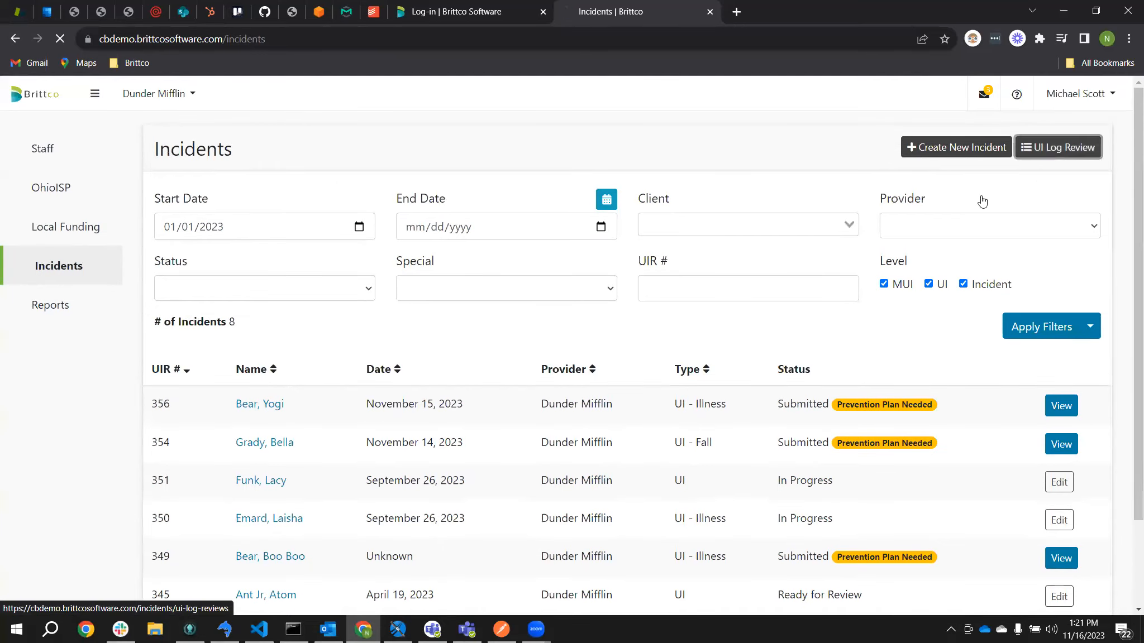
pyautogui.click(1048, 150)
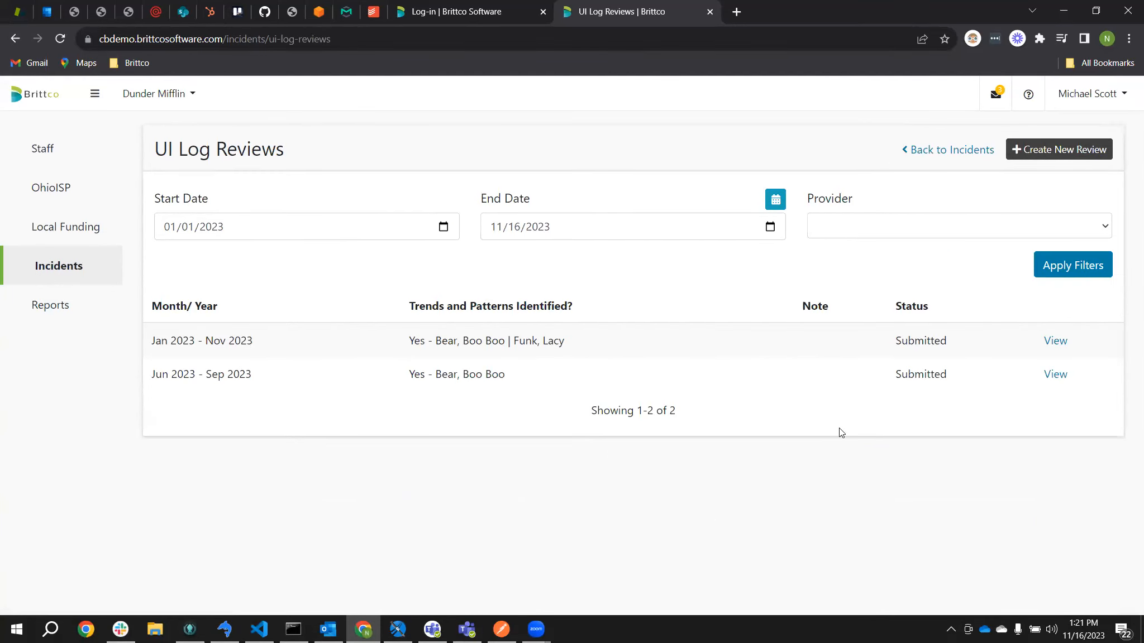